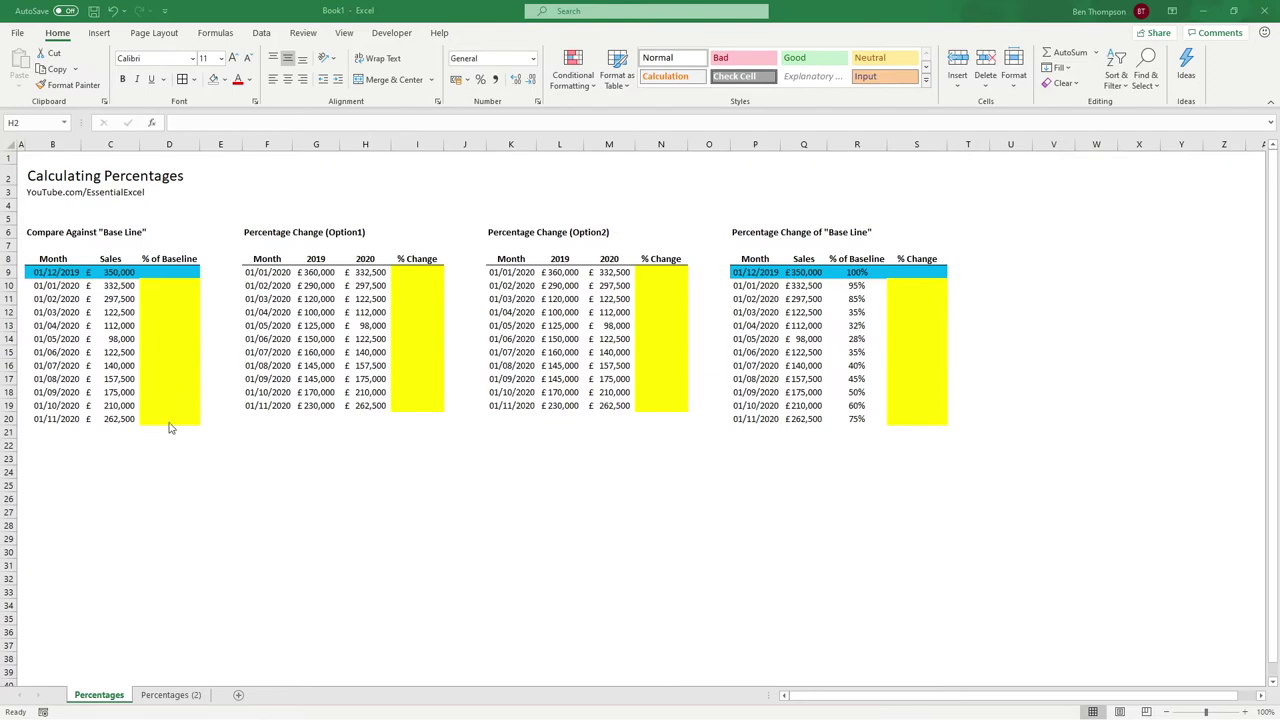
Examine the months and sales figures in the "Compare Against Base Line" table, including the highlighted baseline row
left_click_drag(52, 260, 191, 418)
left_click(196, 463)
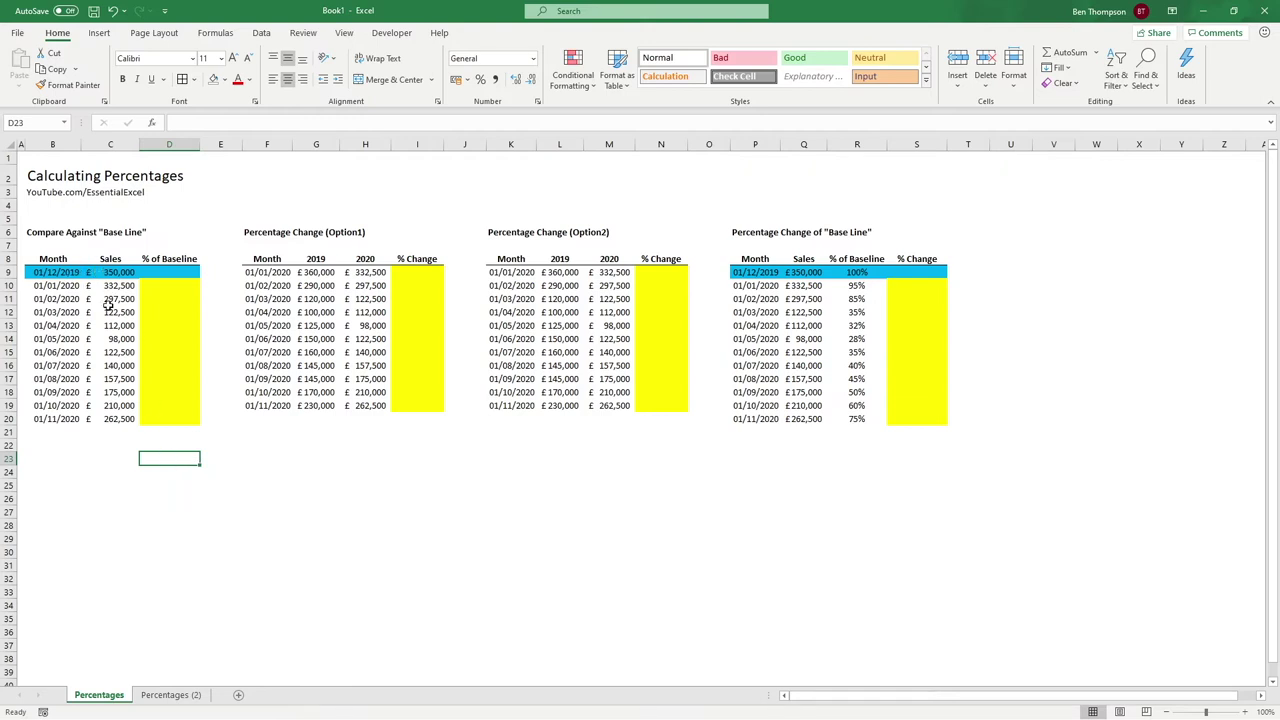
left_click(70, 275)
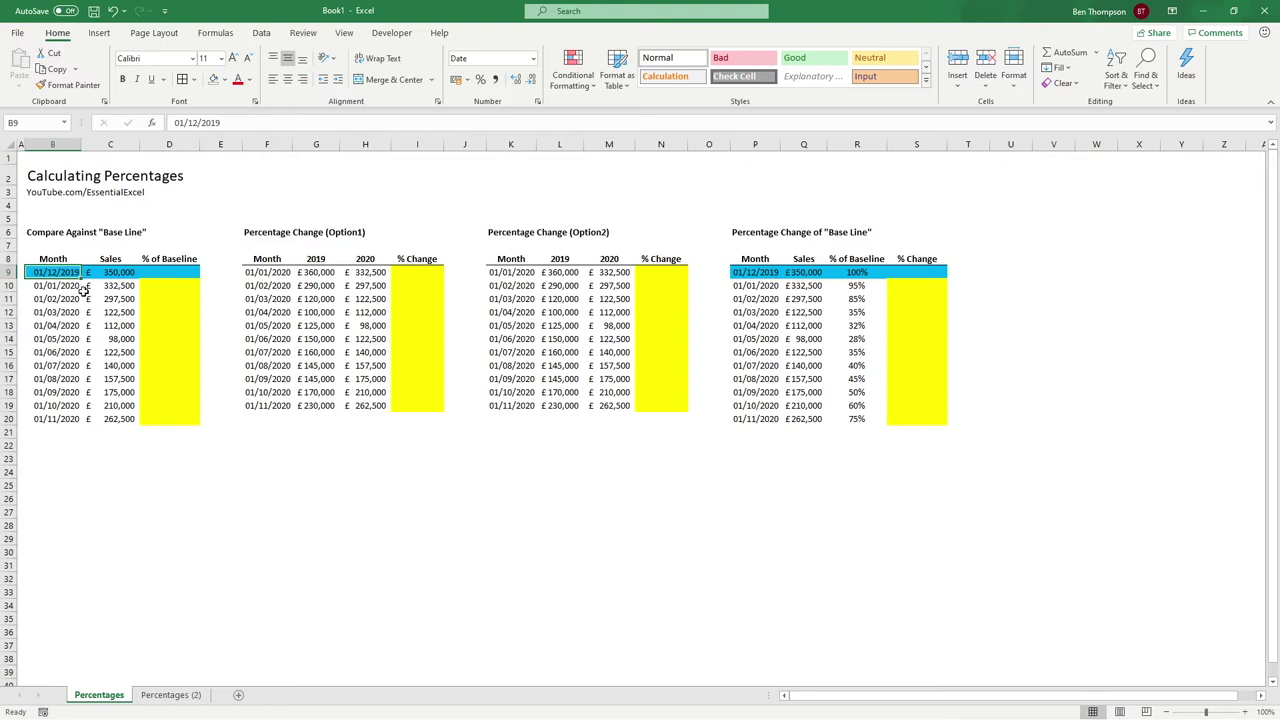
left_click(71, 417)
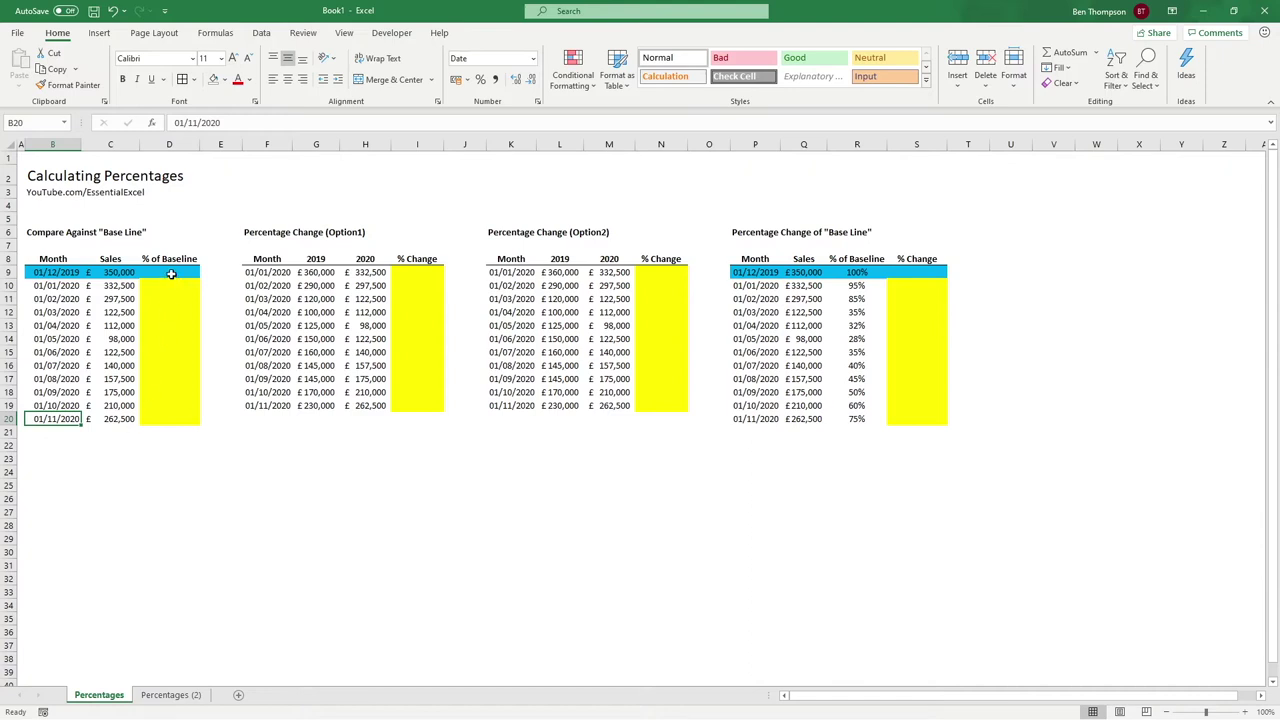
left_click_drag(121, 286, 118, 416)
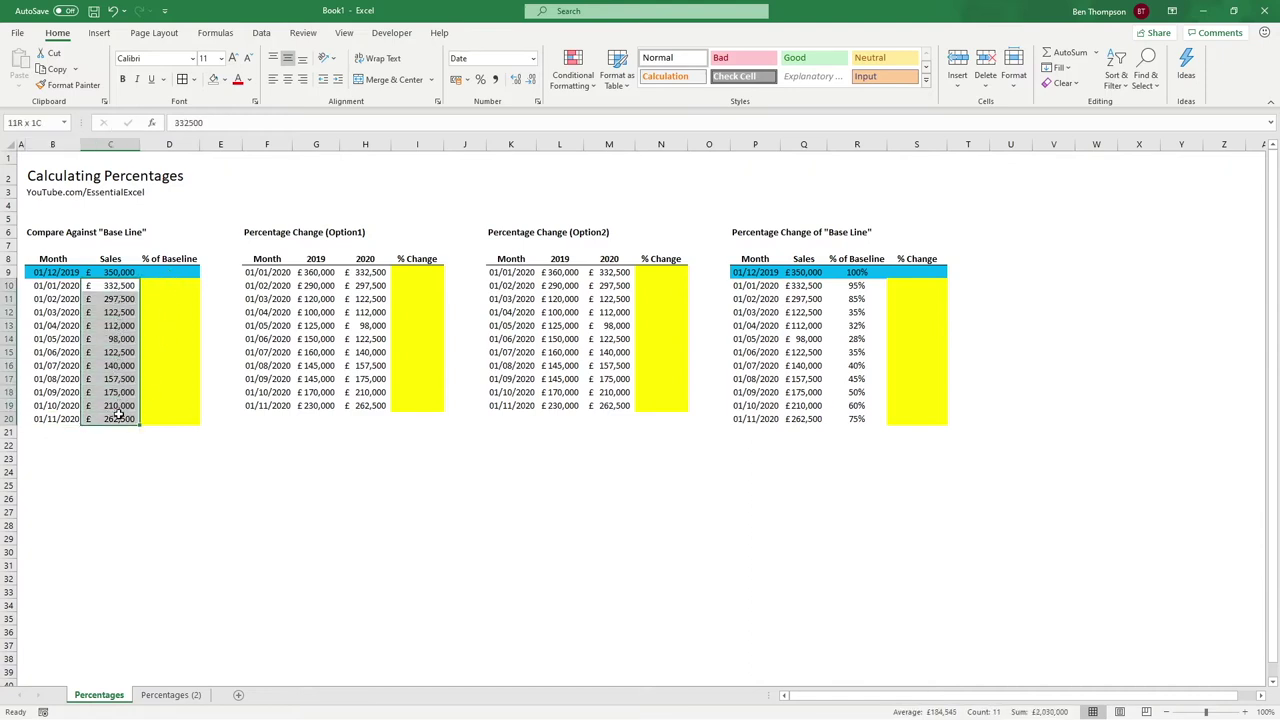
left_click(116, 286)
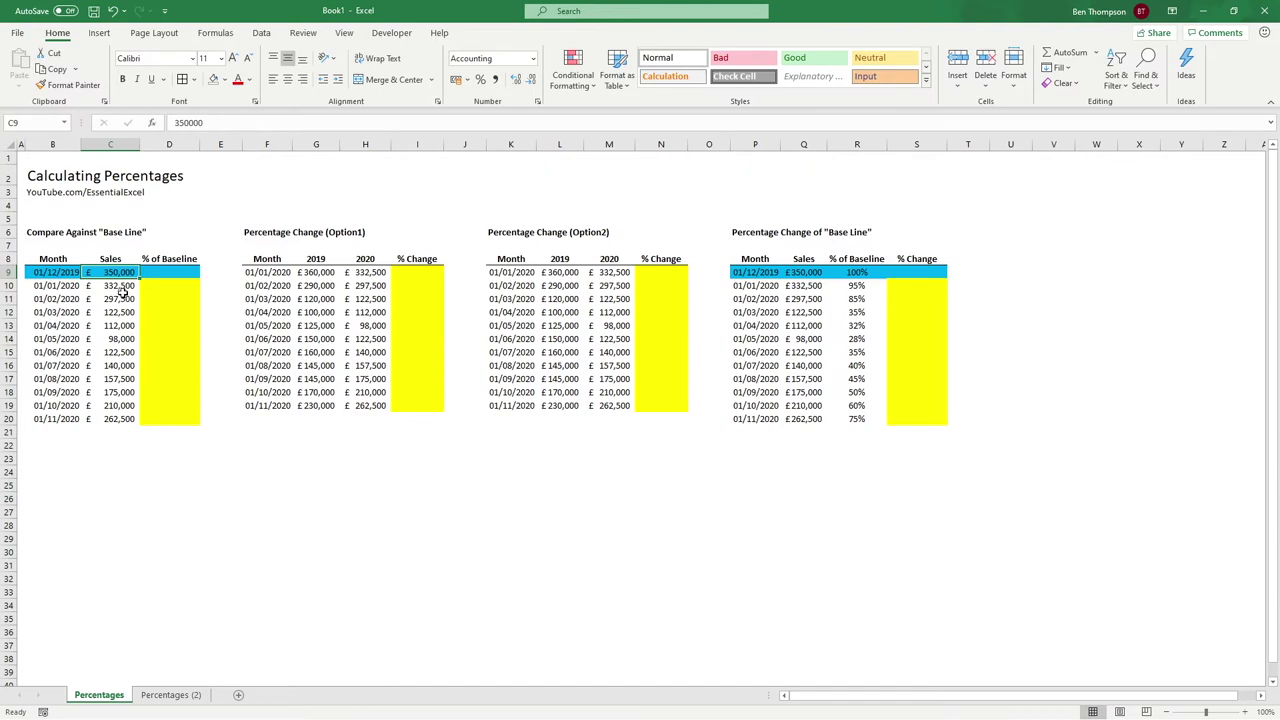
left_click_drag(120, 285, 126, 345)
left_click(130, 338)
left_click(120, 273)
left_click_drag(66, 272, 163, 266)
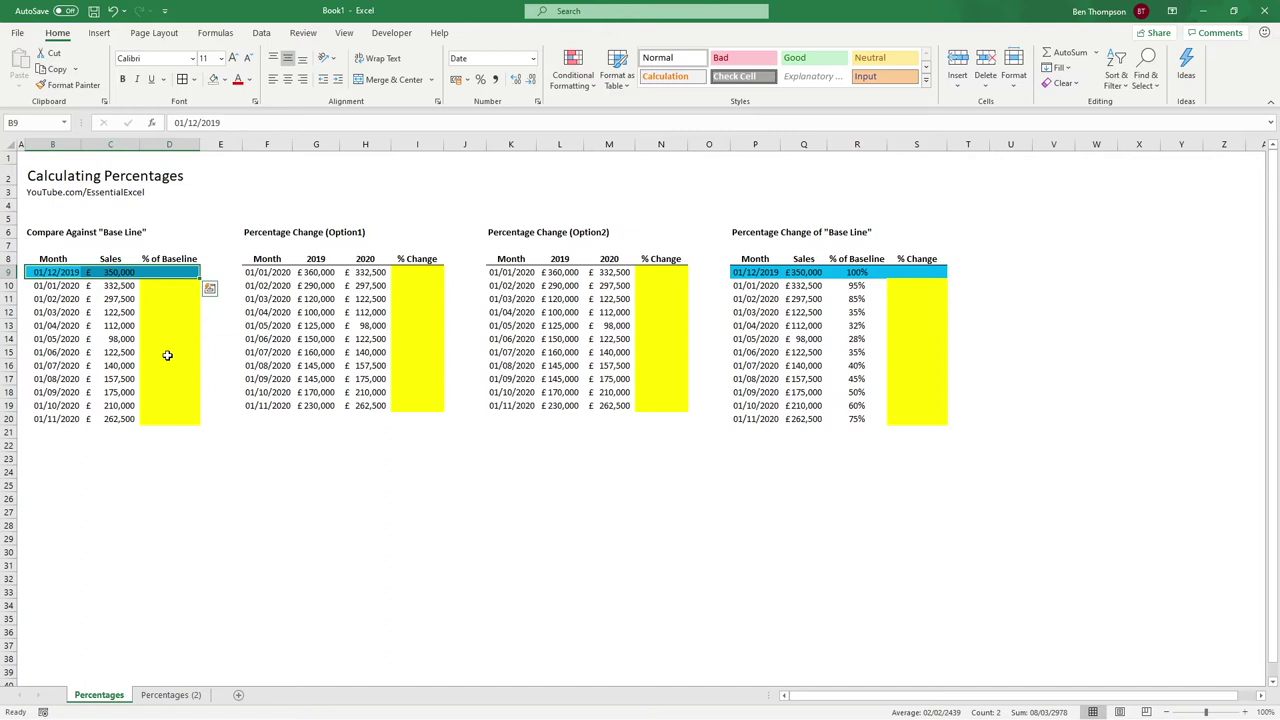
Enter the formula =C9/$C$9 in D9 to calculate the baseline row's percentage with an absolute divisor
left_click(166, 270)
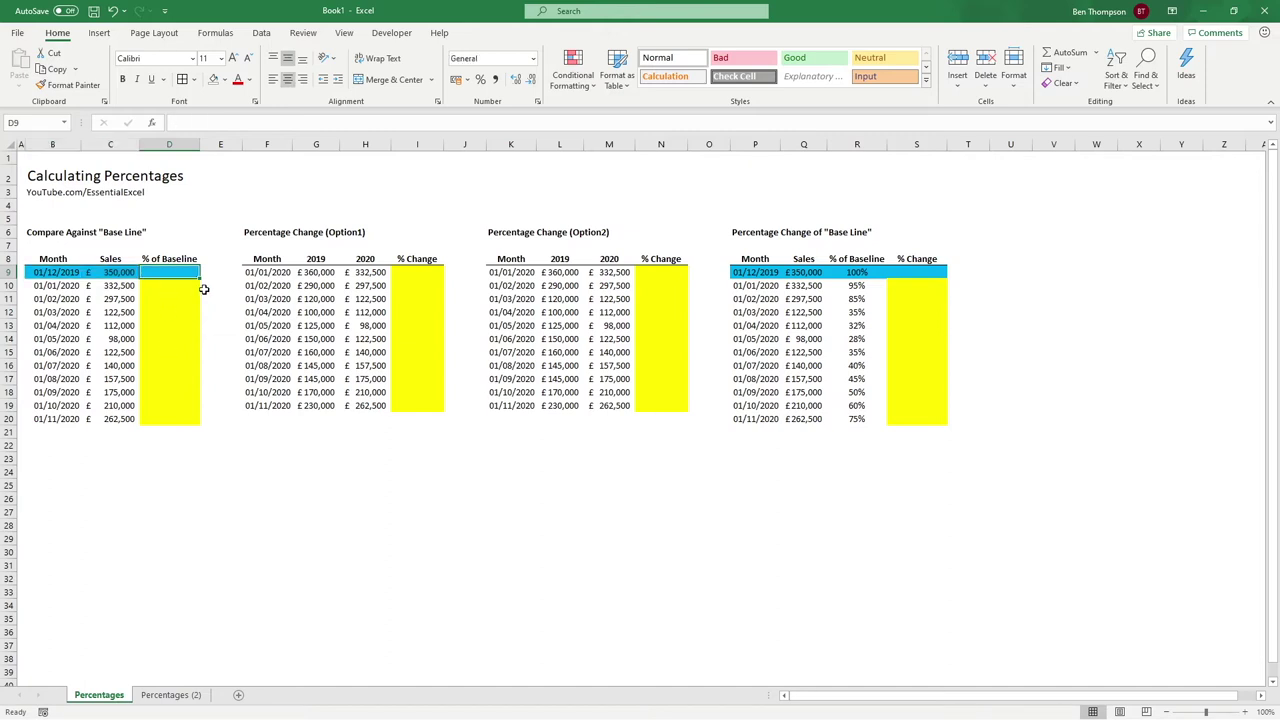
type("=")
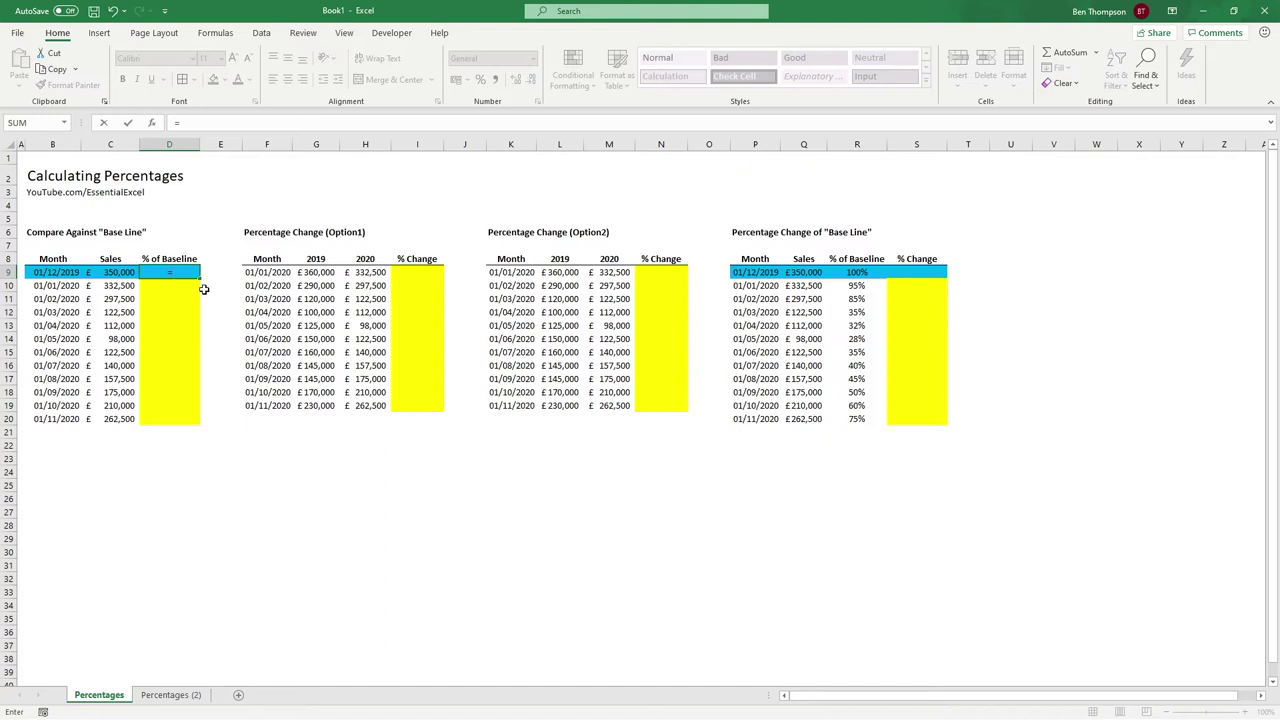
key("Left")
type("/")
key("Left")
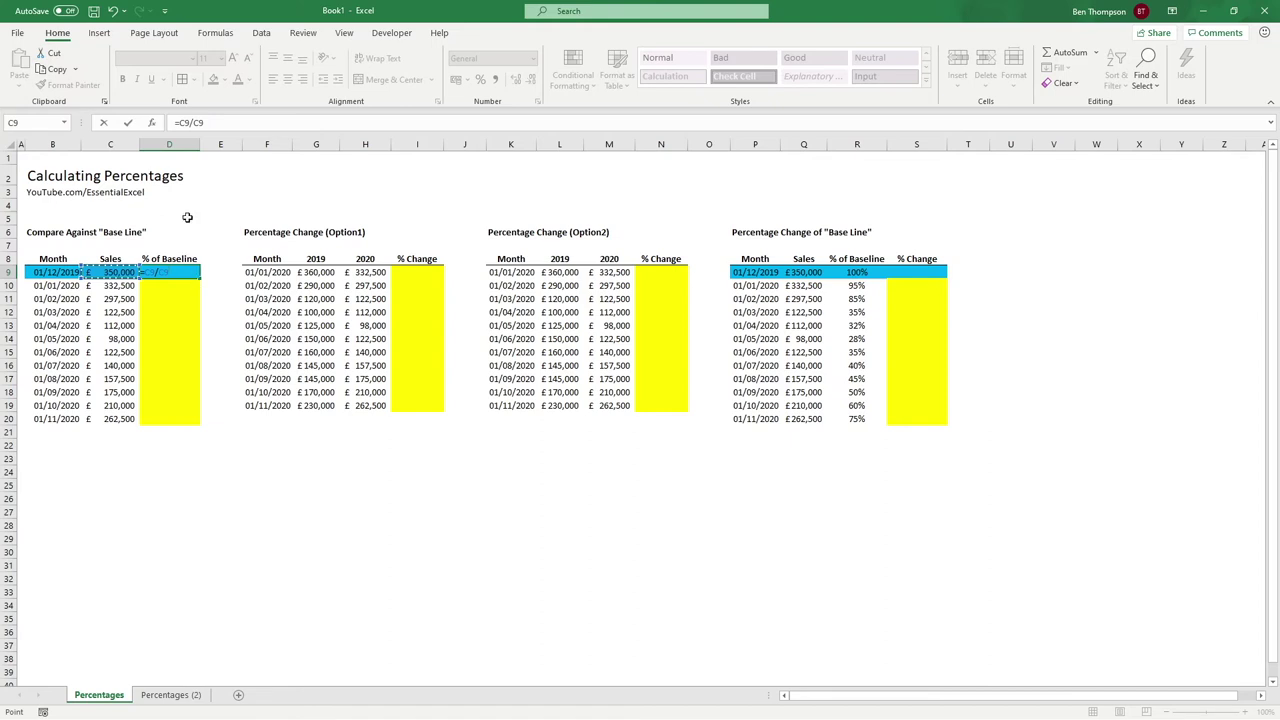
left_click(193, 123)
key("F4")
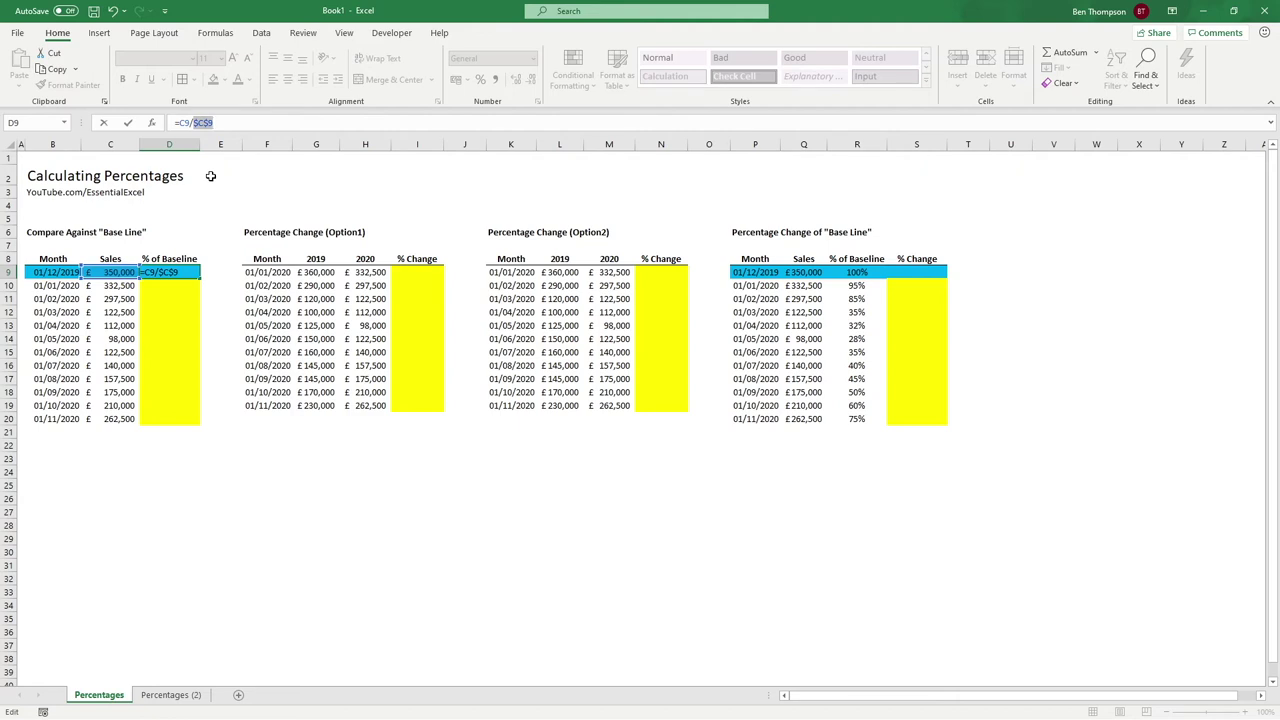
key("ctrl+Return")
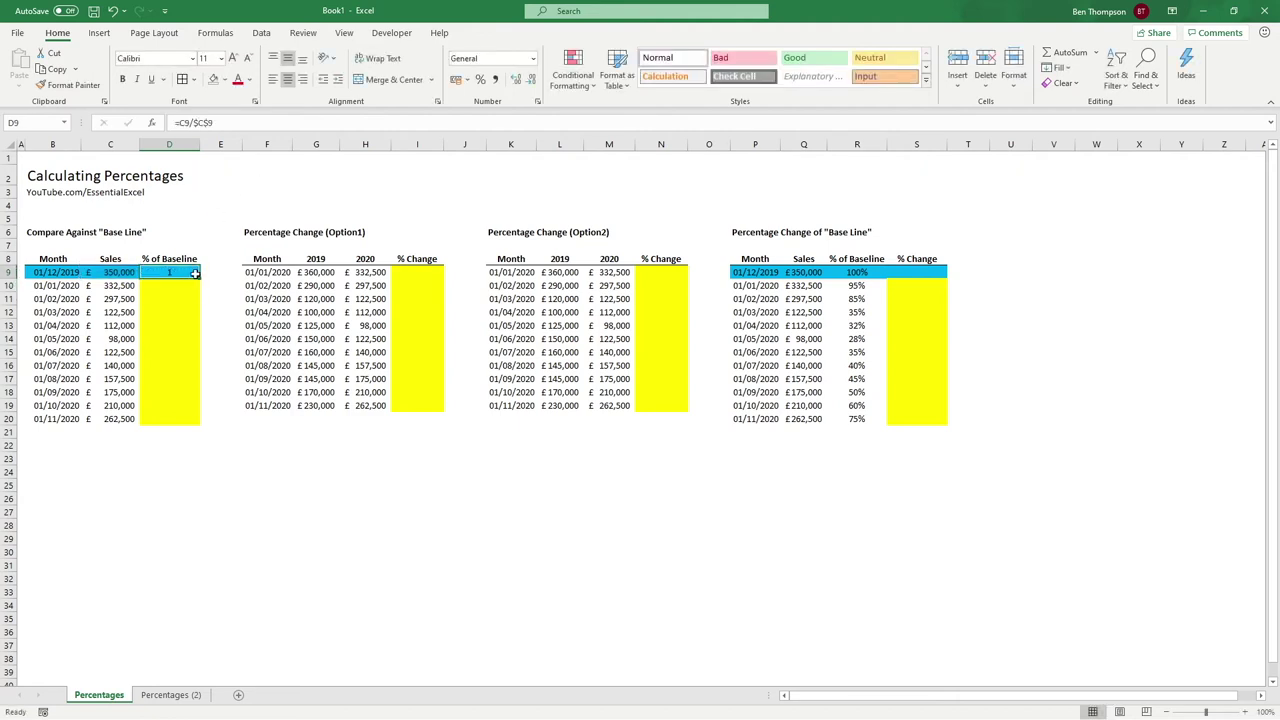
Fill the D9 formula down to D20 without formatting and show the results as percentages
left_click_drag(200, 277, 190, 428)
left_click(206, 433)
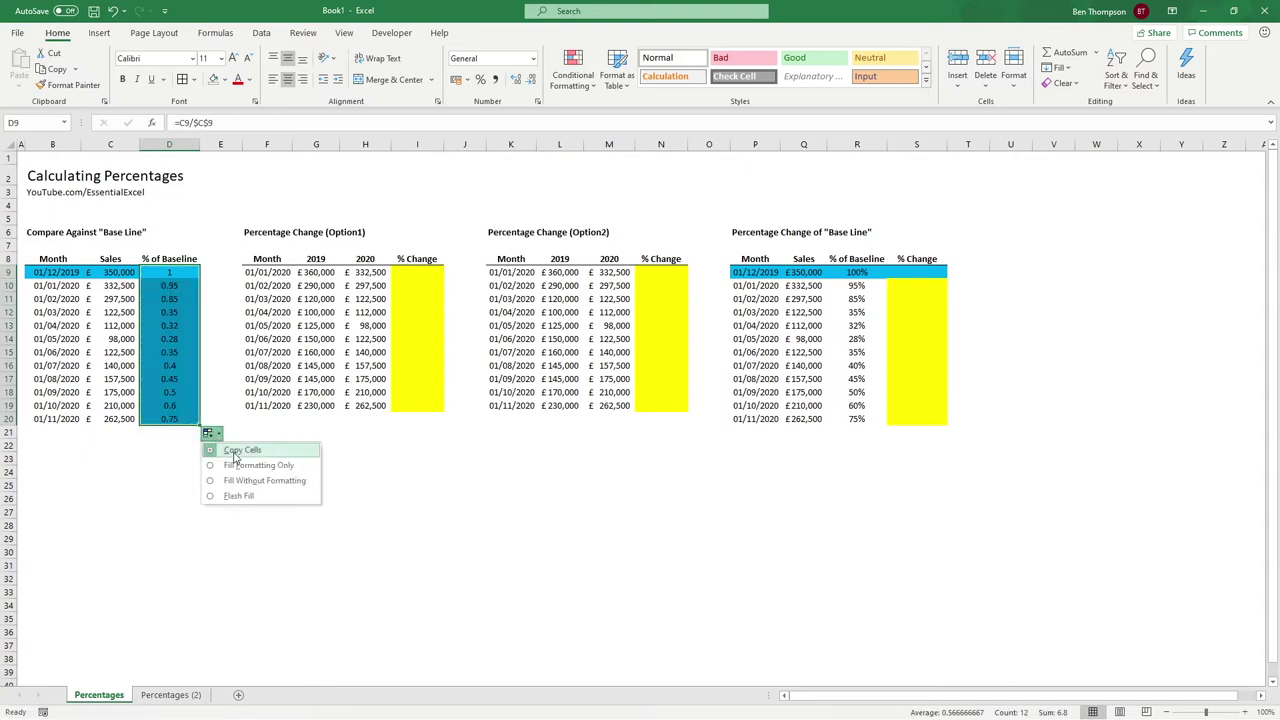
left_click(240, 481)
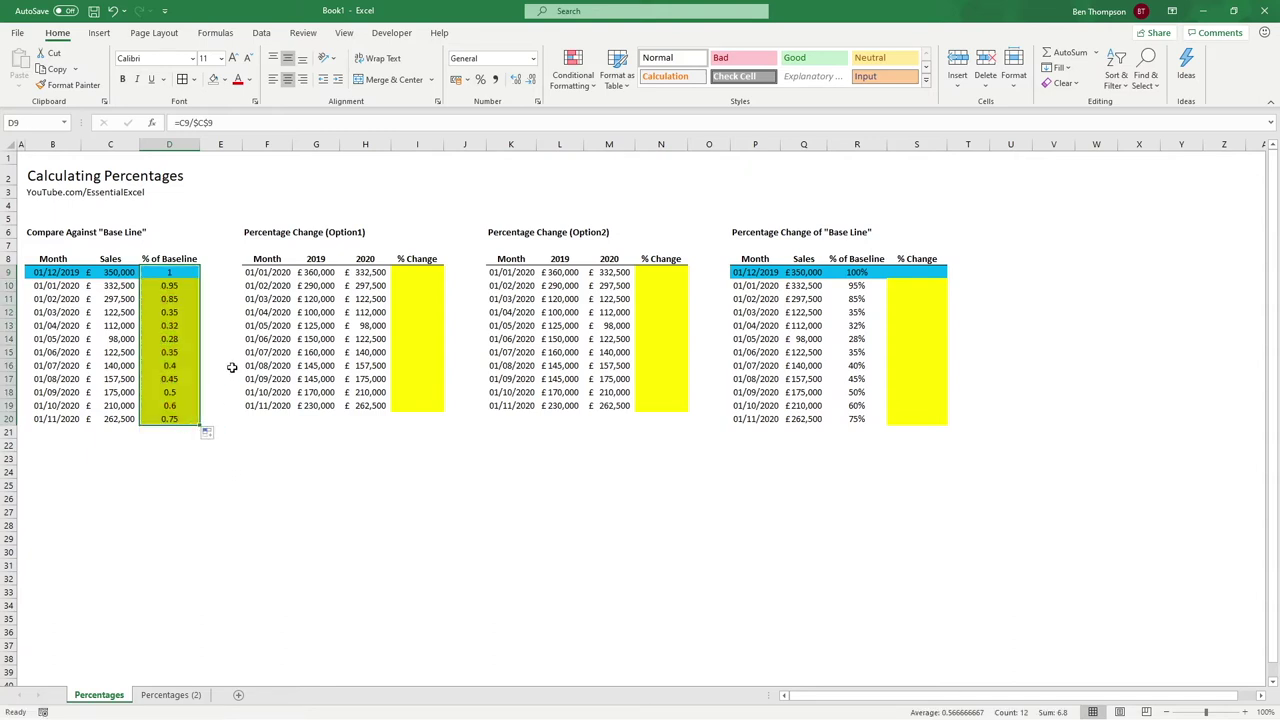
left_click(481, 79)
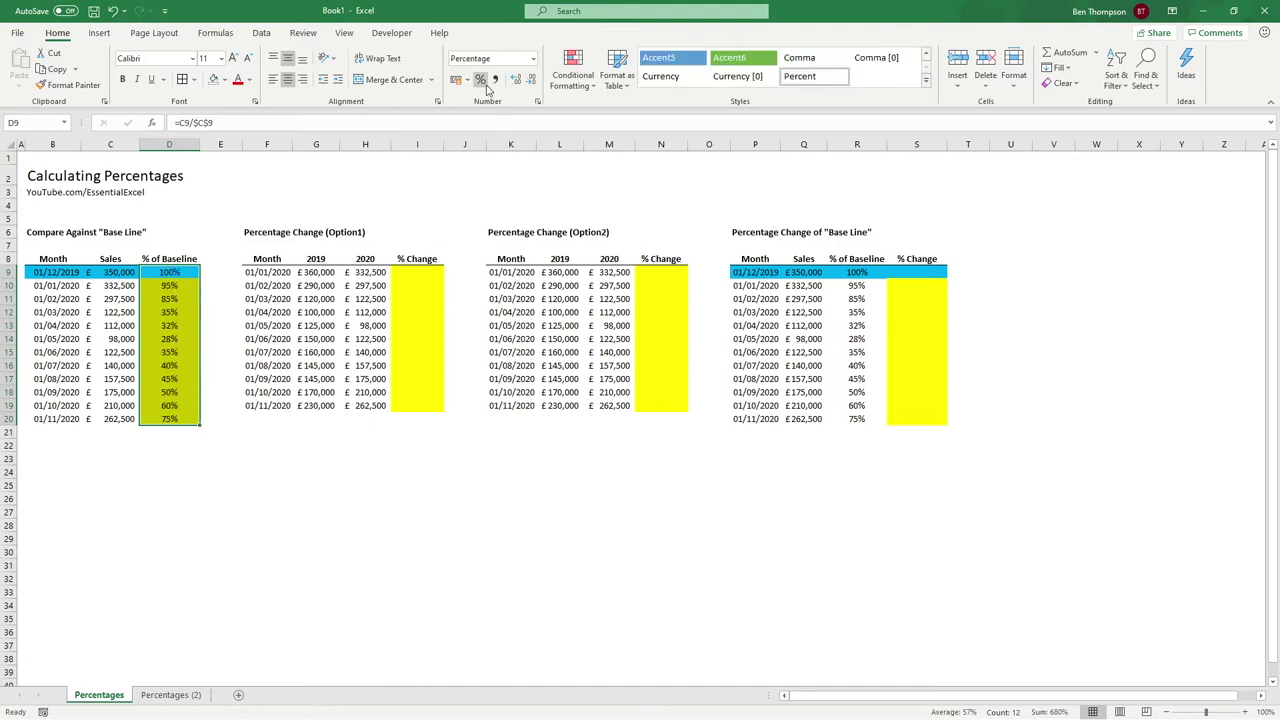
left_click(178, 436)
left_click(184, 456)
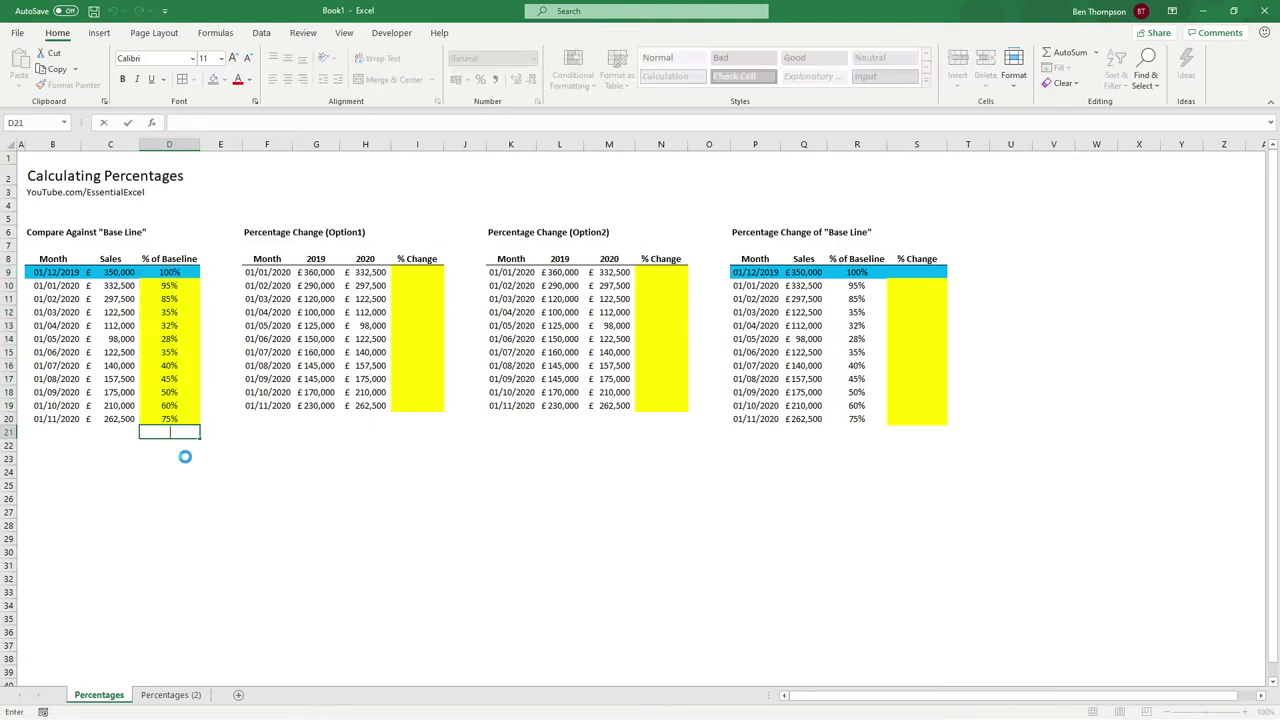
Review the % of Baseline results for the baseline row, January 2020 and May 2020 against their sales
left_click(177, 274)
left_click_drag(60, 272, 174, 273)
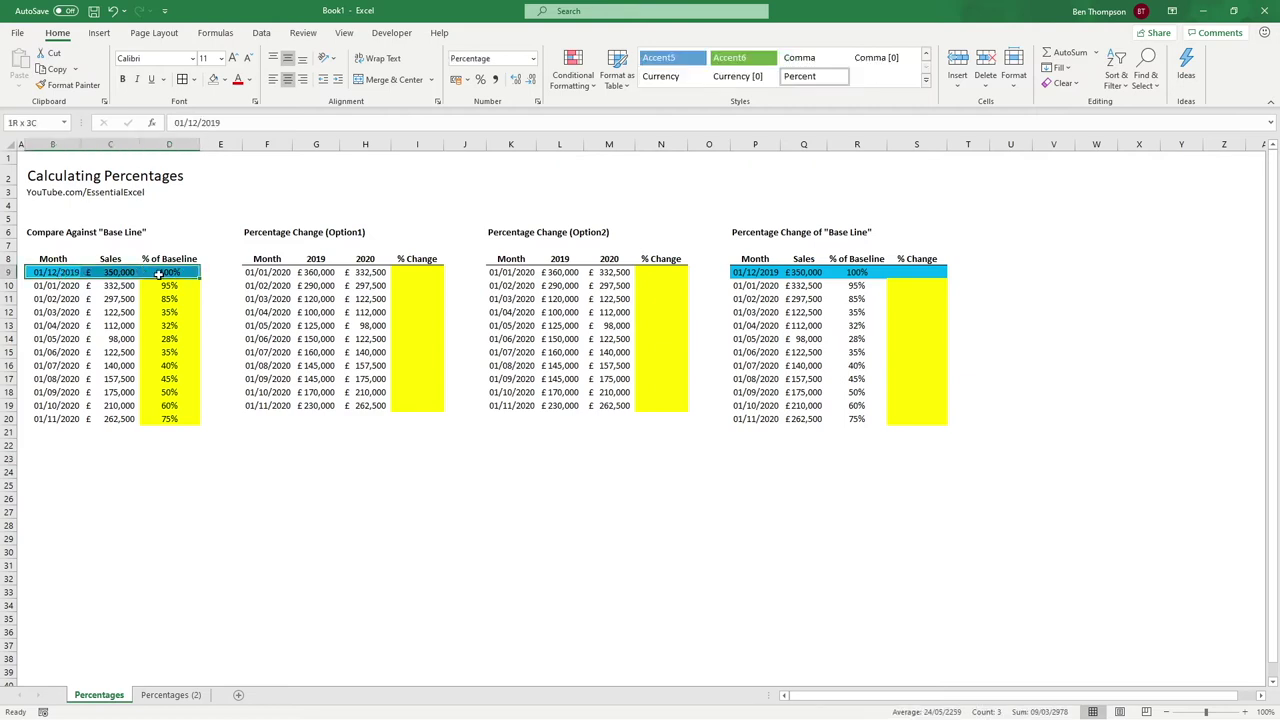
left_click(174, 273)
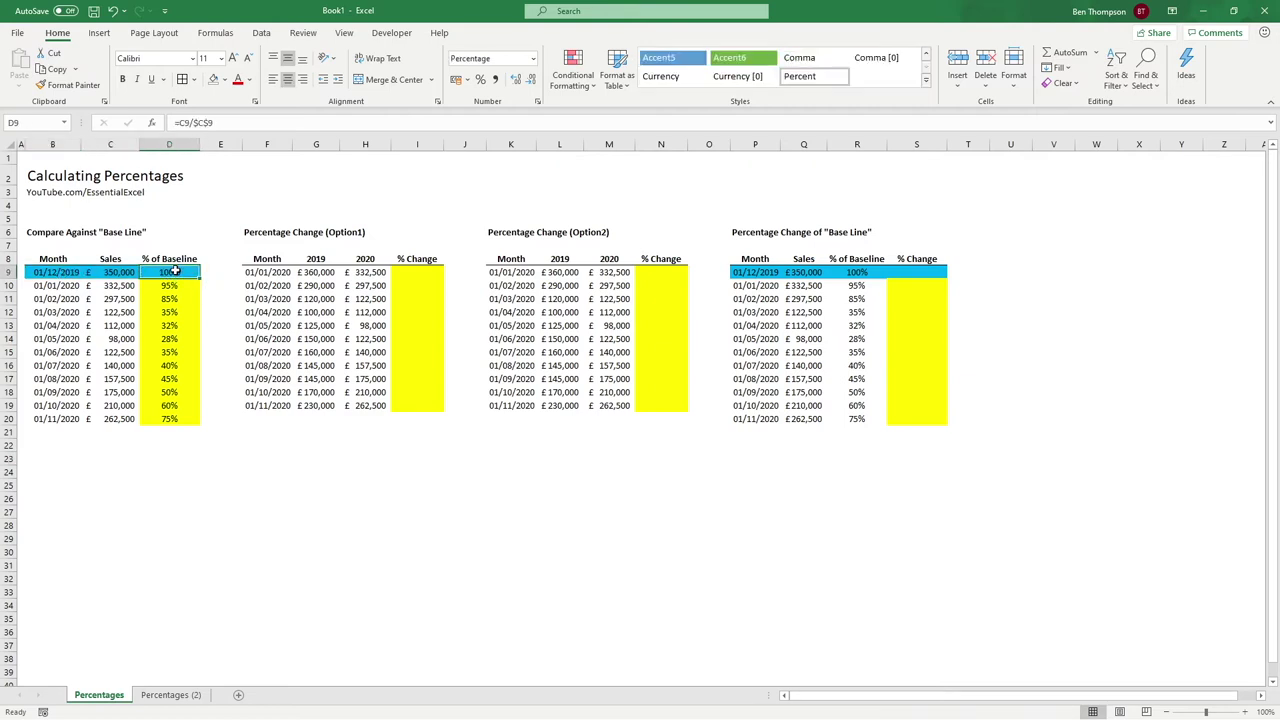
left_click(118, 271)
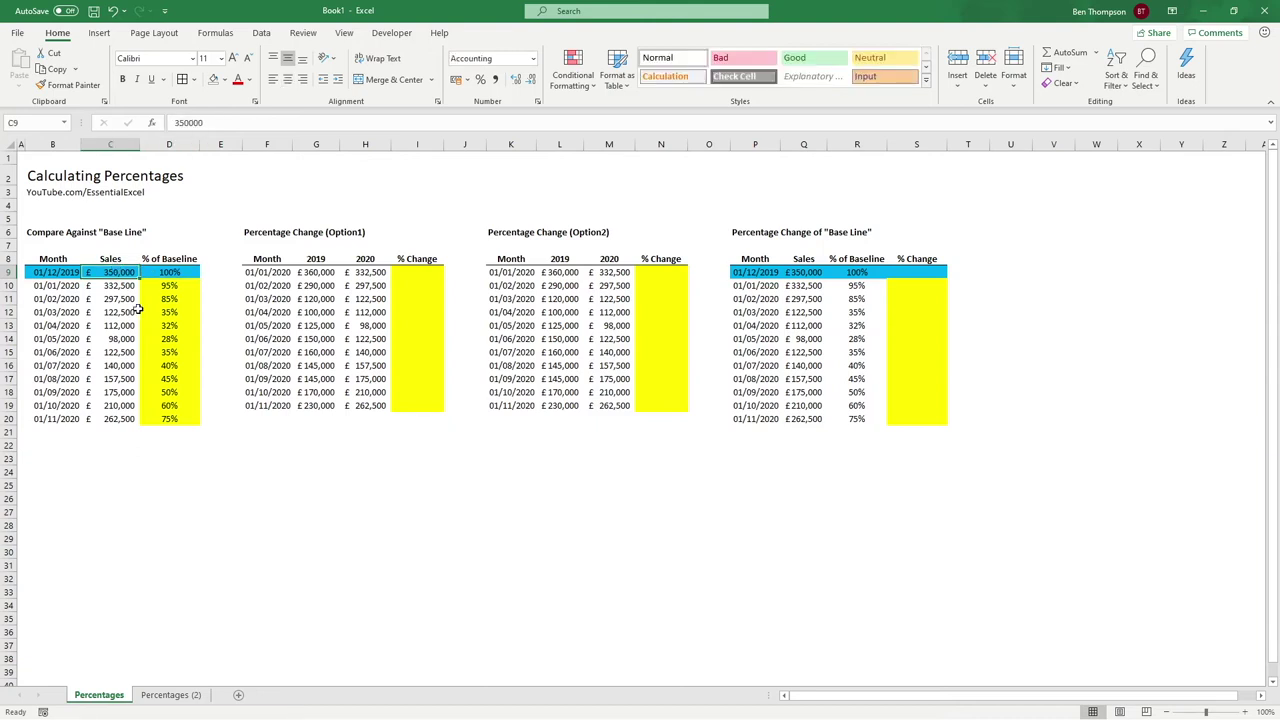
left_click(165, 272)
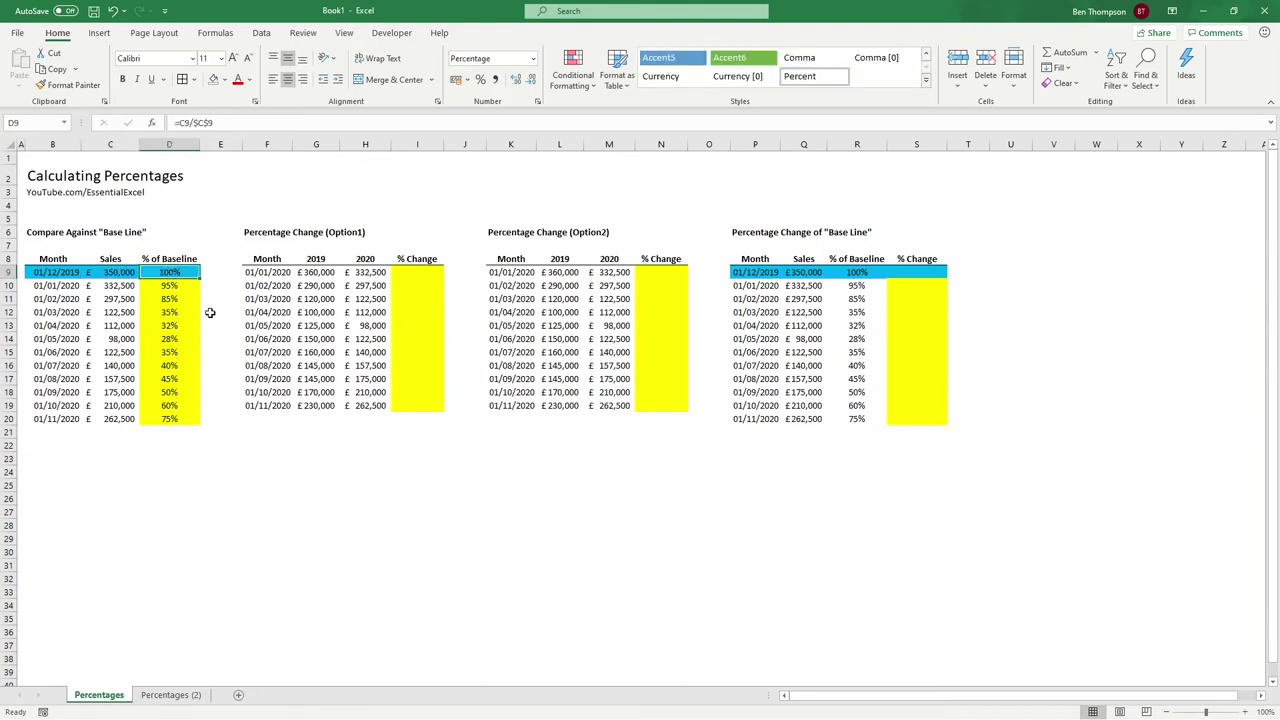
left_click(170, 287)
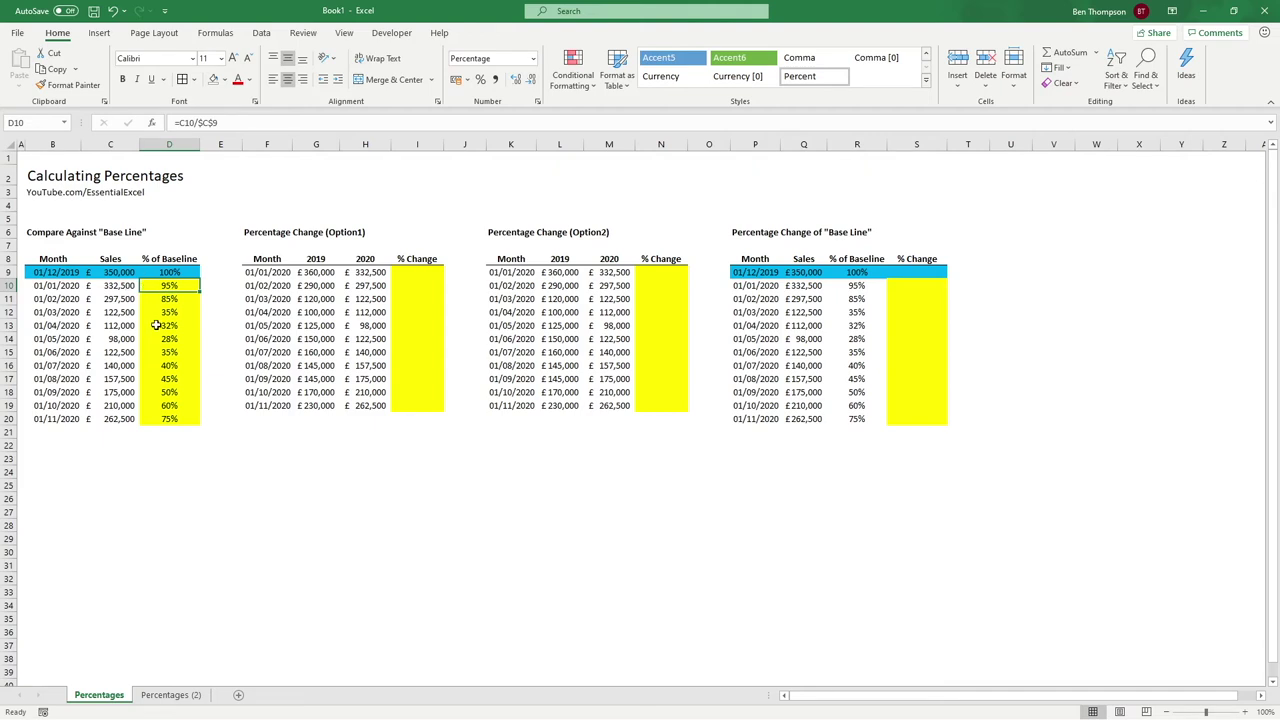
left_click(62, 339)
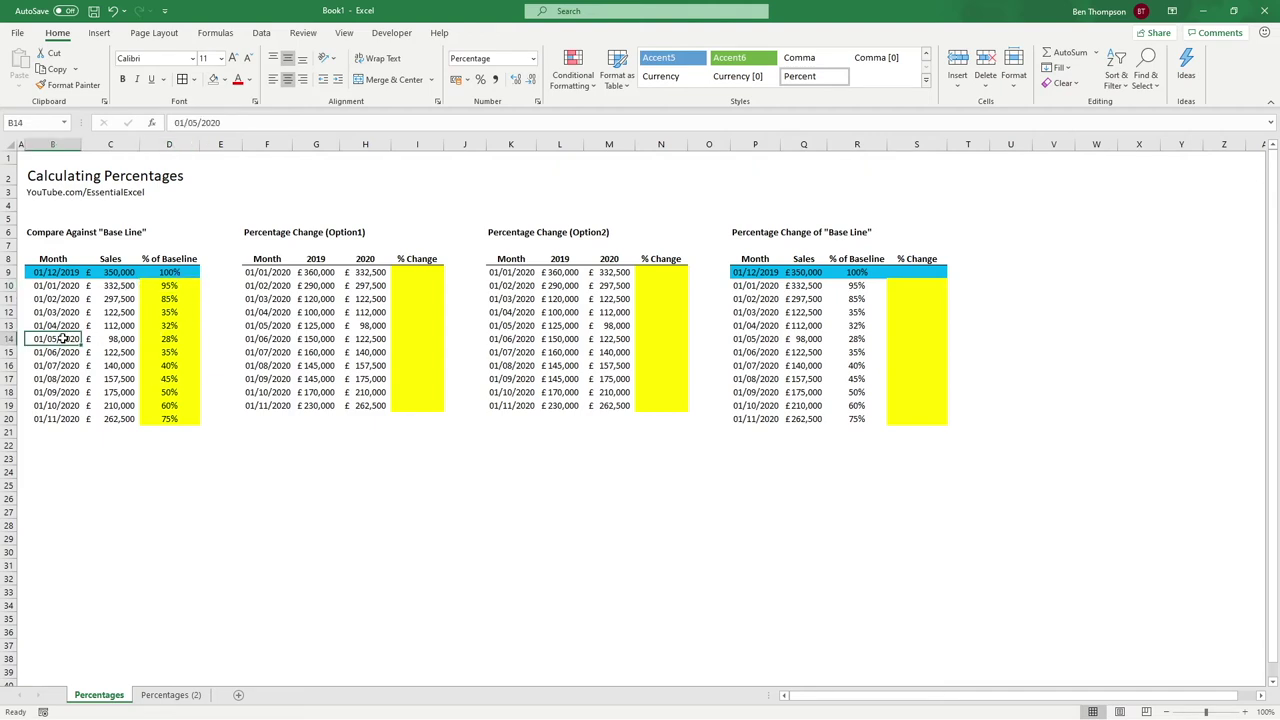
left_click(180, 340)
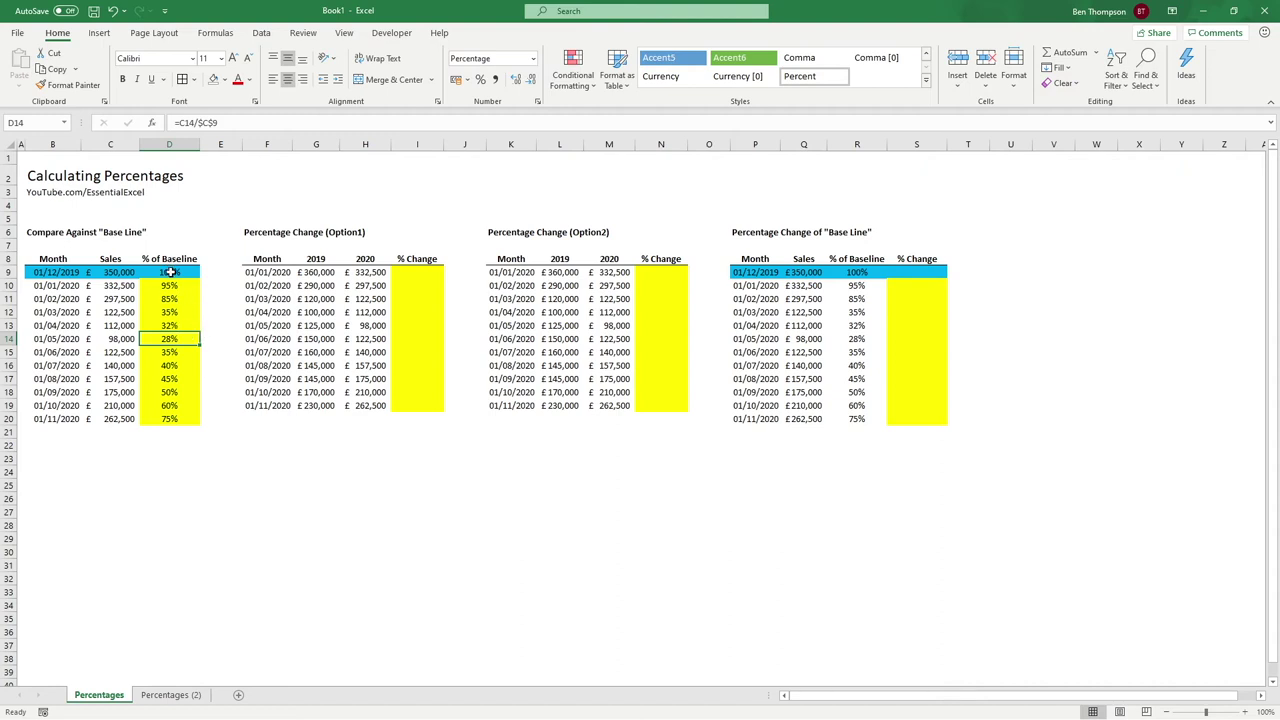
Insert a 2-D line chart of D9:D20, place it below the first table, and delete it again
left_click_drag(172, 272, 174, 419)
left_click(99, 32)
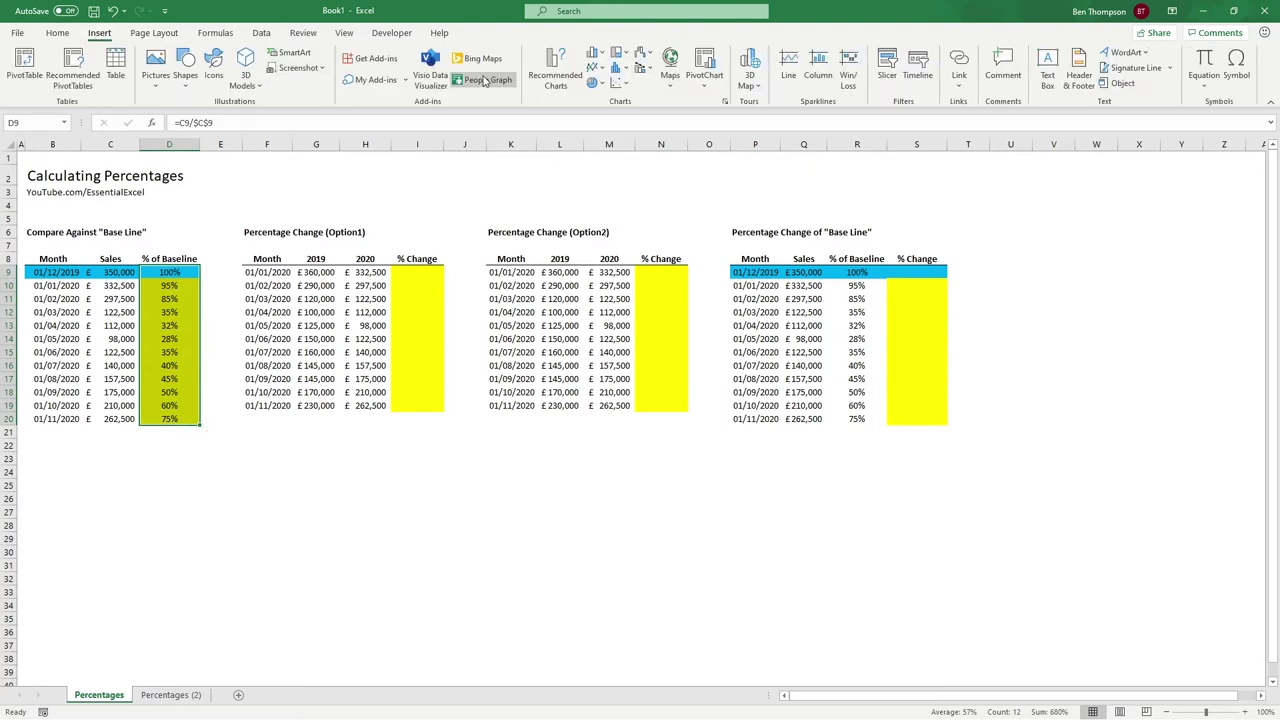
left_click(593, 67)
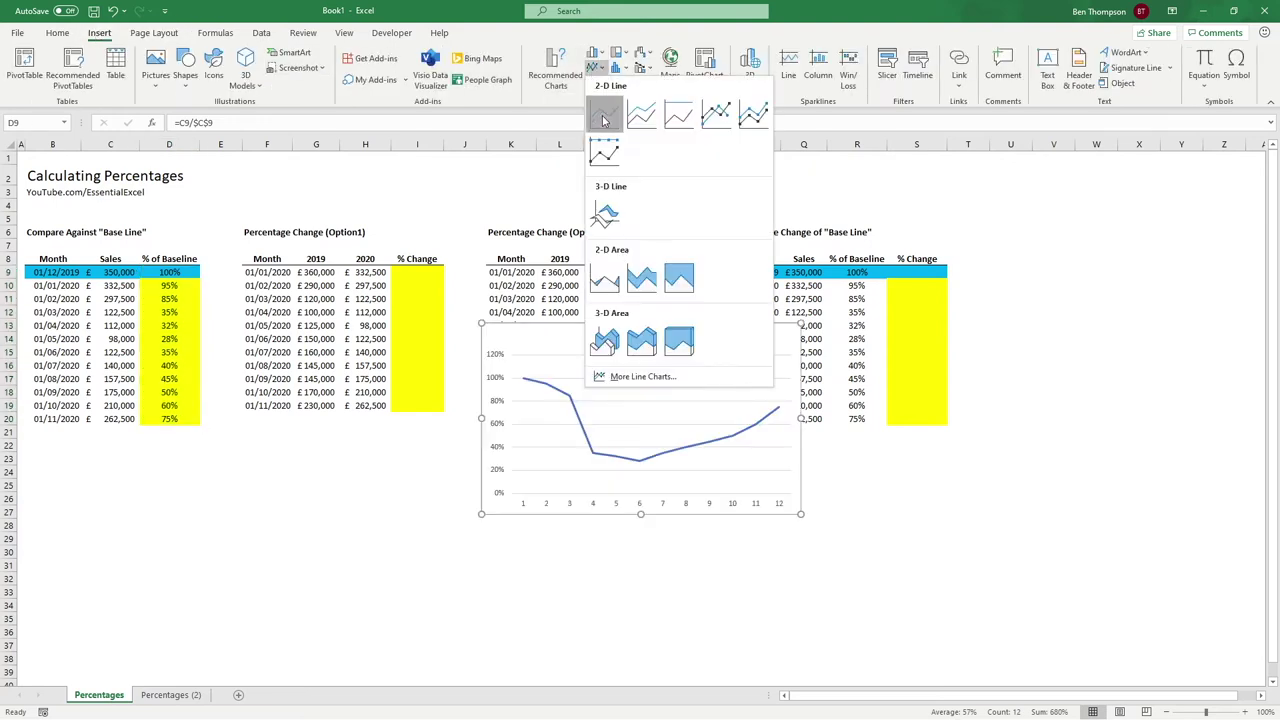
left_click(604, 113)
left_click_drag(680, 341, 275, 442)
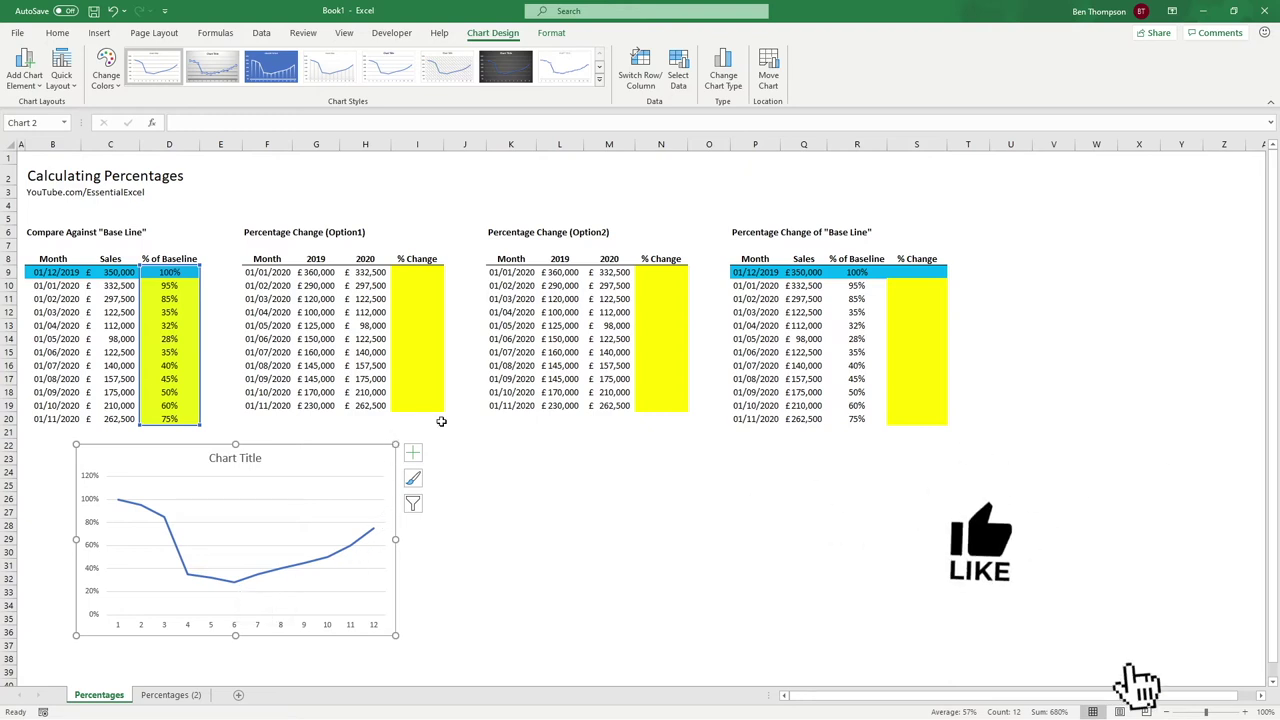
key("Delete")
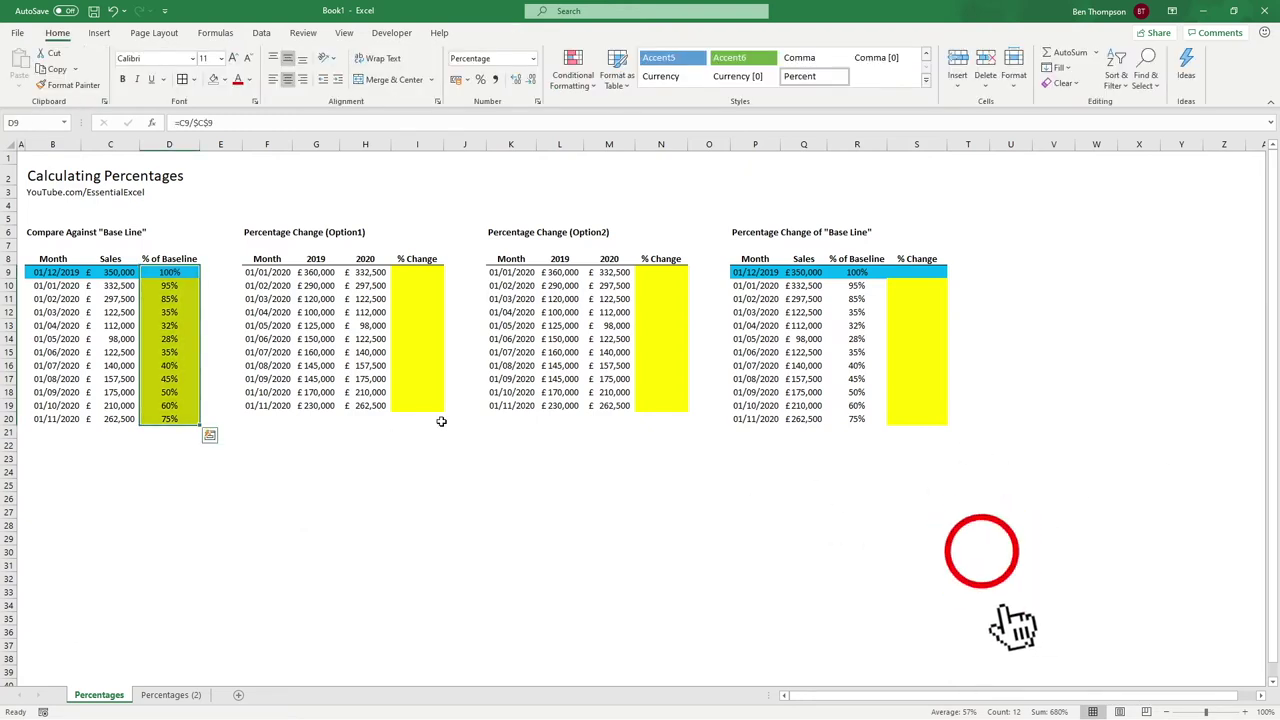
Examine the "Percentage Change (Option1)" table, comparing the first month's 2019 and 2020 sales
left_click(172, 285)
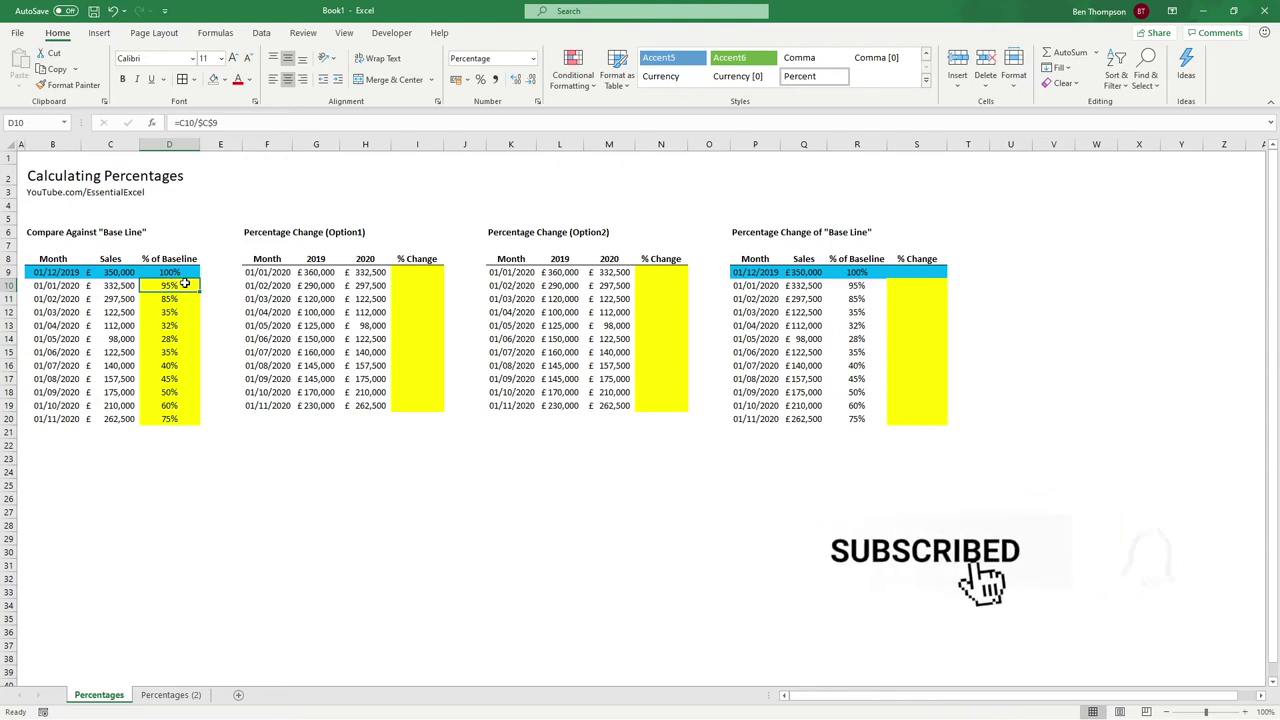
left_click(345, 510)
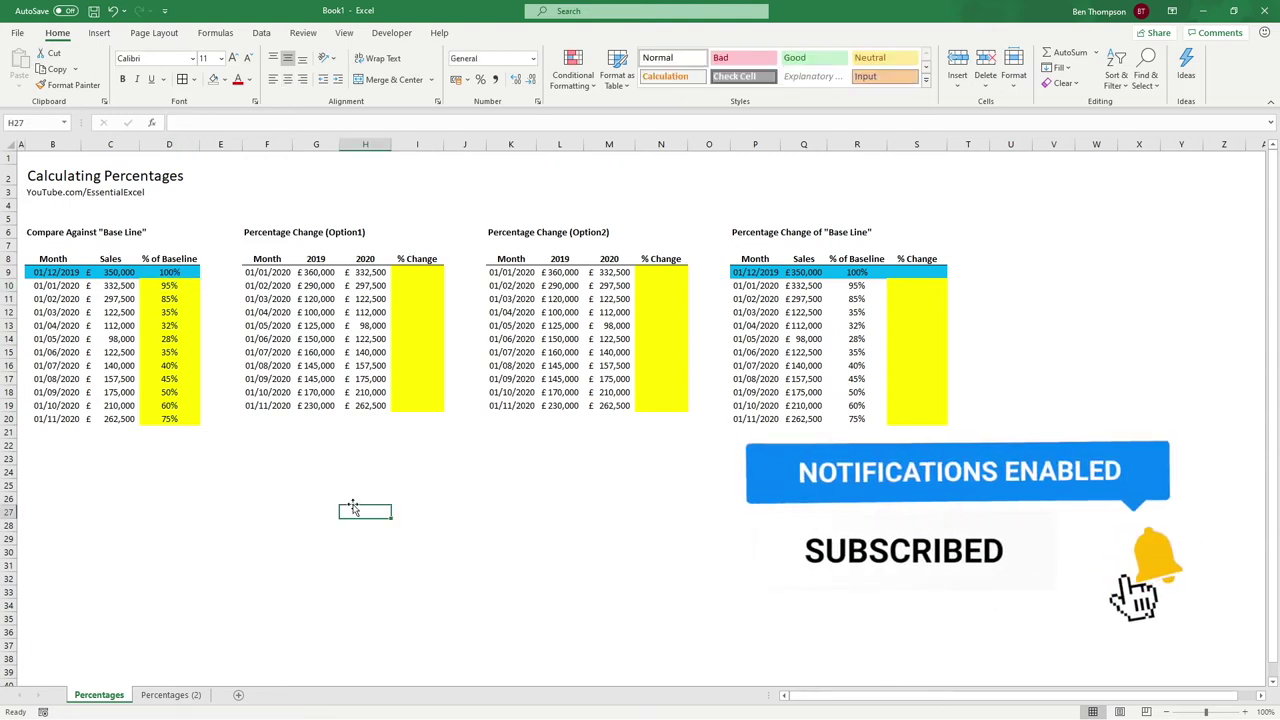
left_click(296, 235)
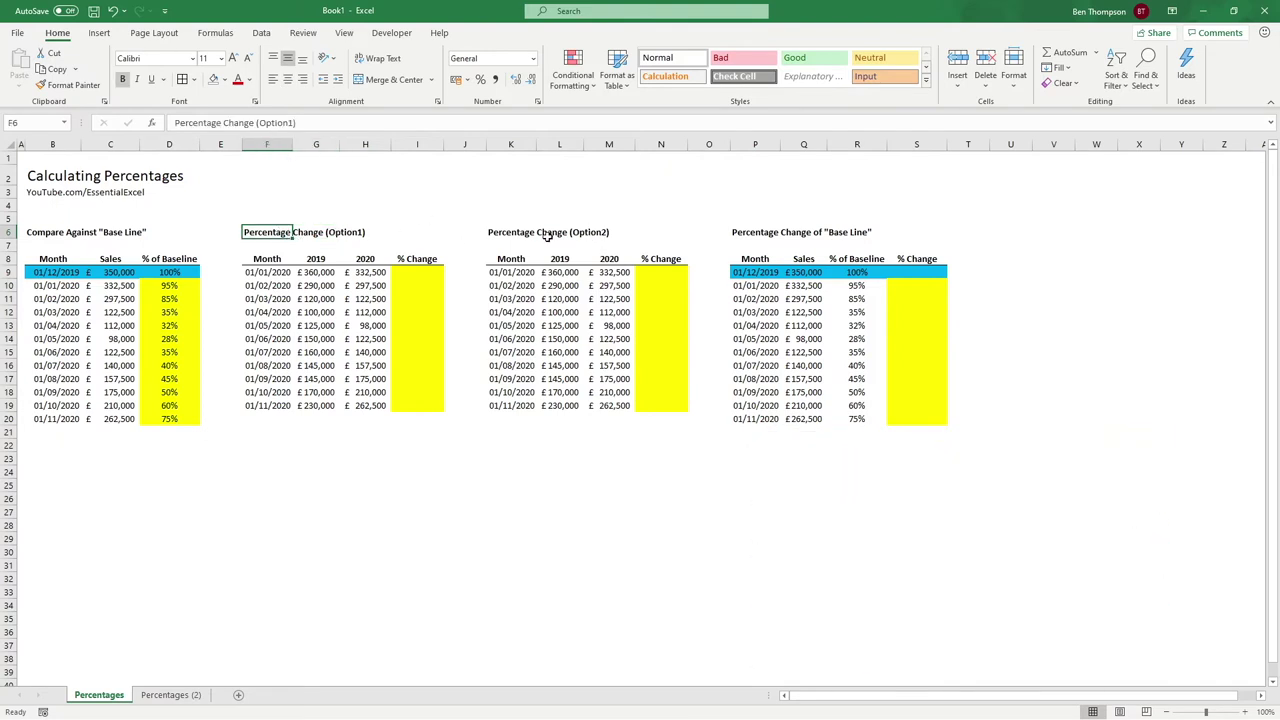
left_click(400, 270)
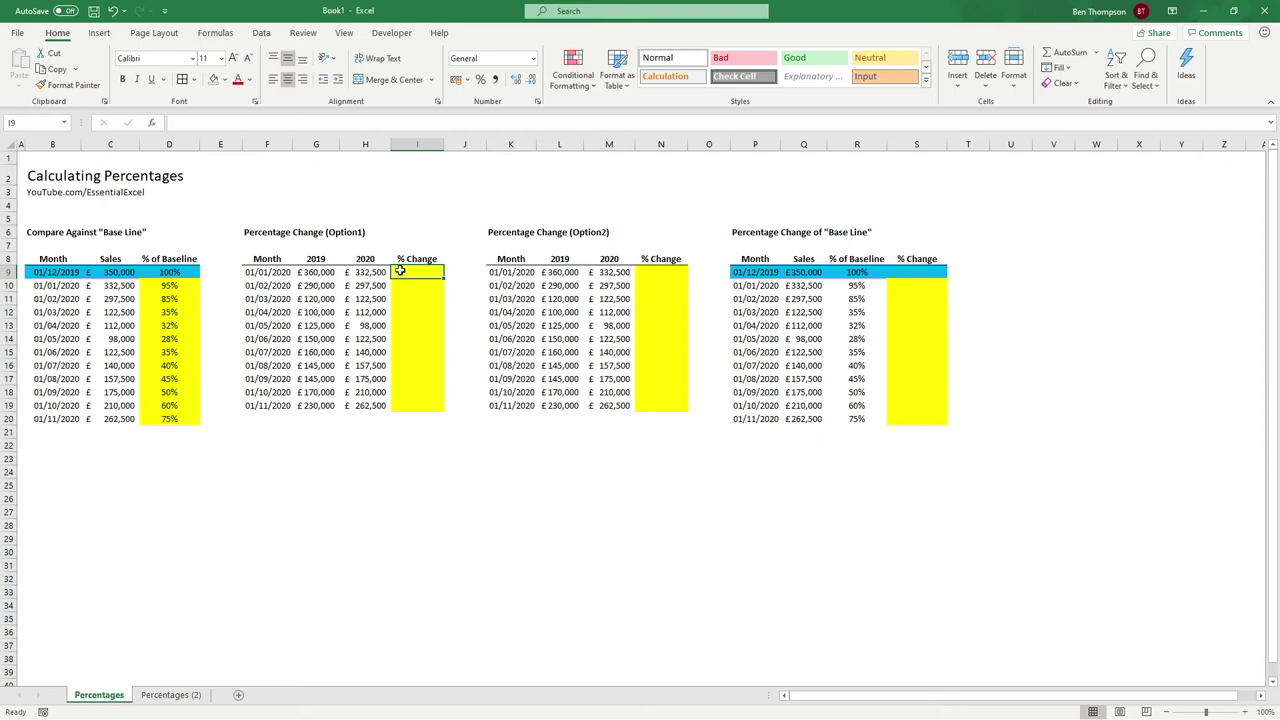
left_click(378, 268)
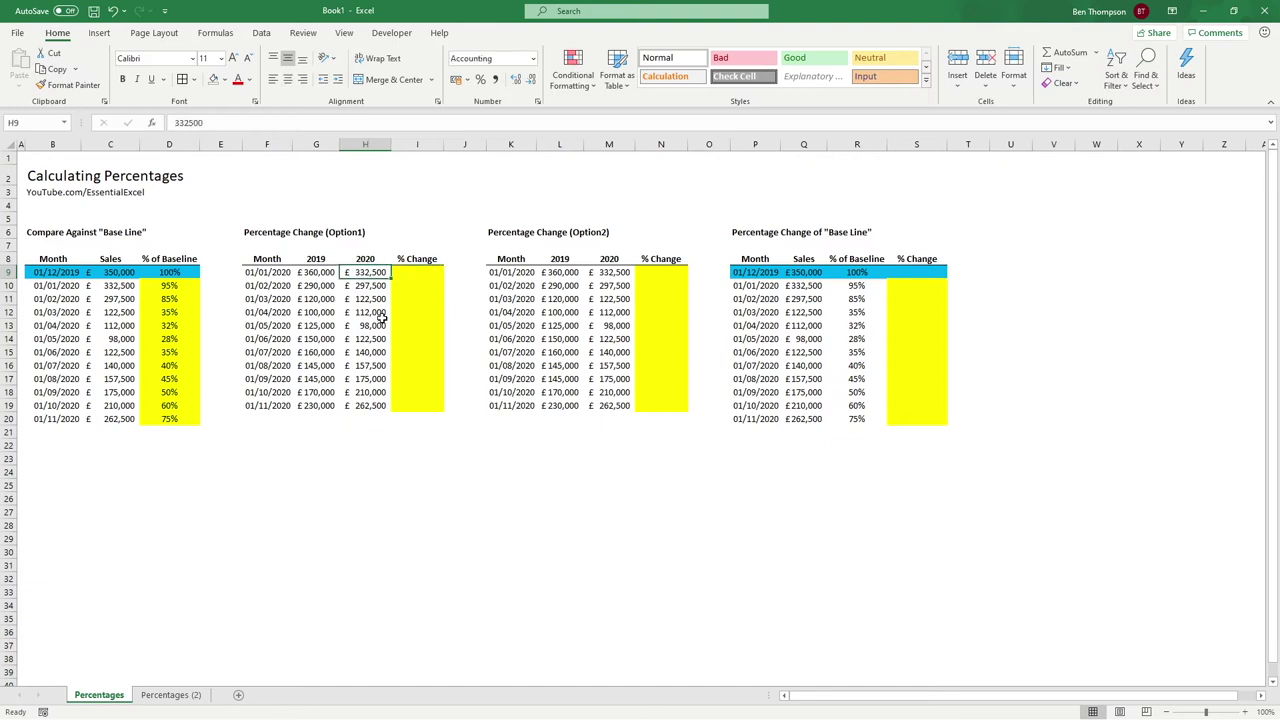
left_click(318, 274)
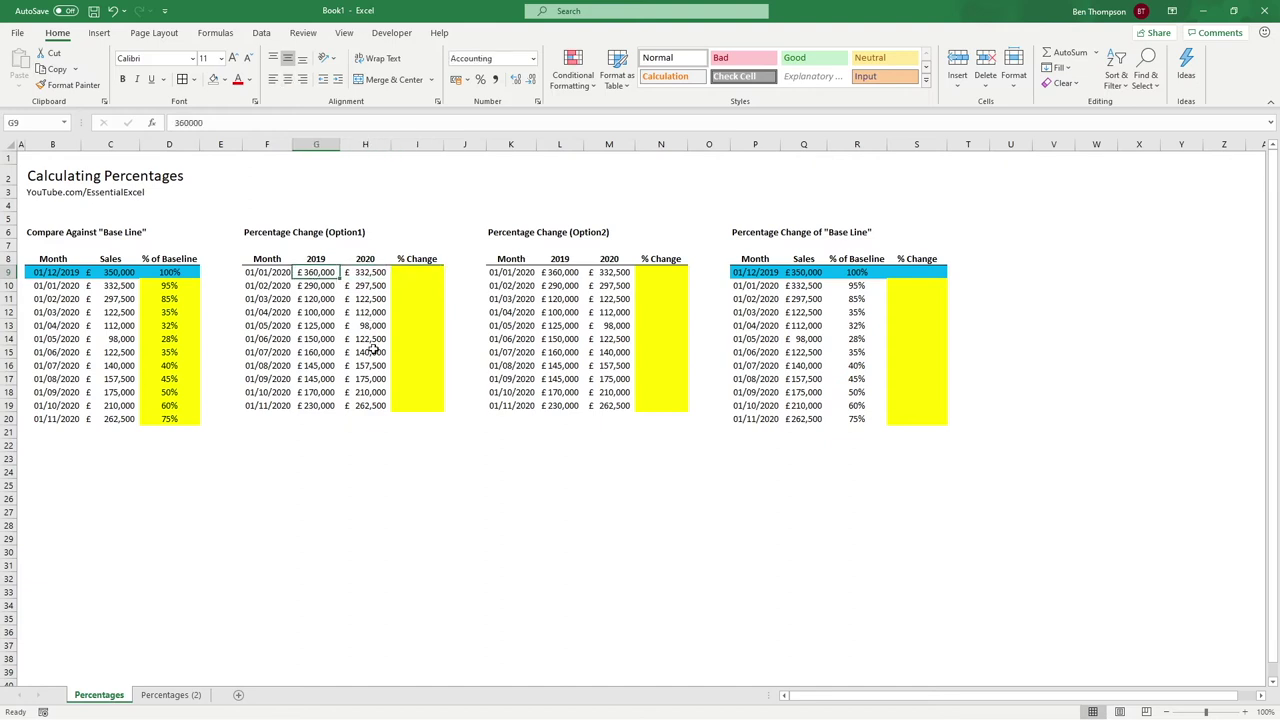
left_click(375, 272)
left_click(320, 272)
Enter =H9/G9 in I9 to divide 2020 sales by 2019 sales, and fill it down to I19
left_click(424, 273)
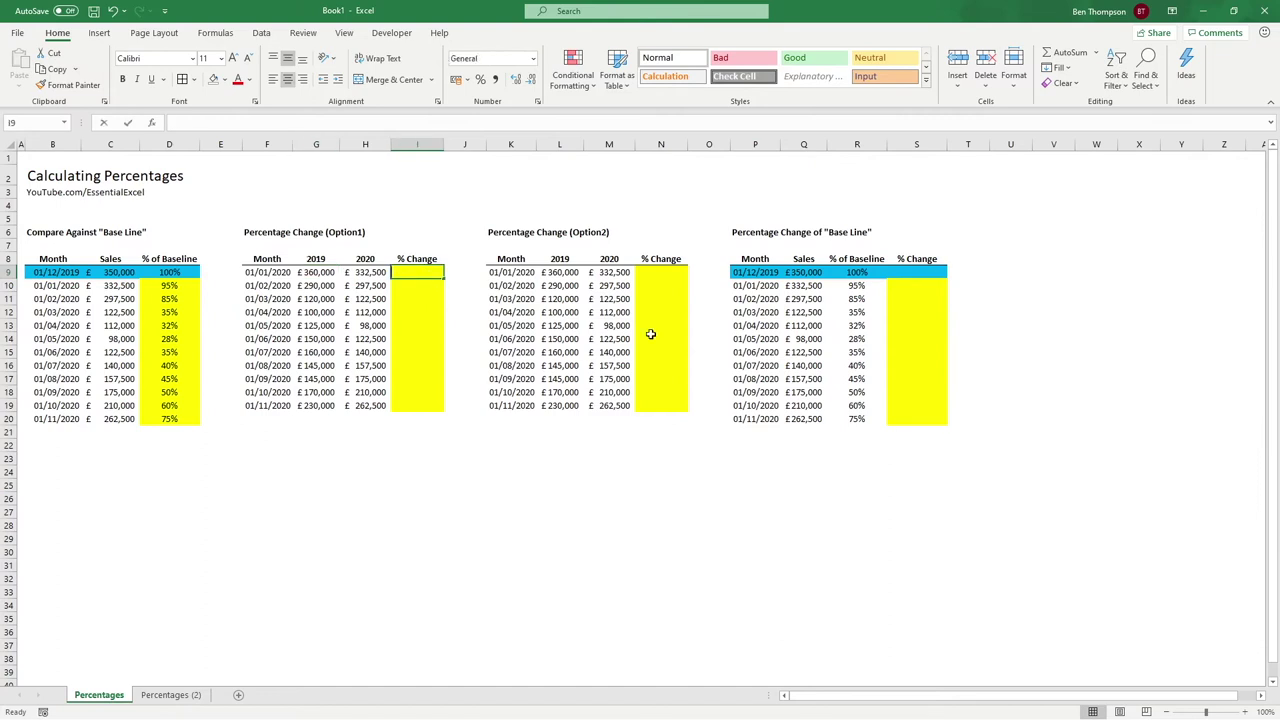
type("=")
key("Left")
type("/")
key("Left")
key("Left")
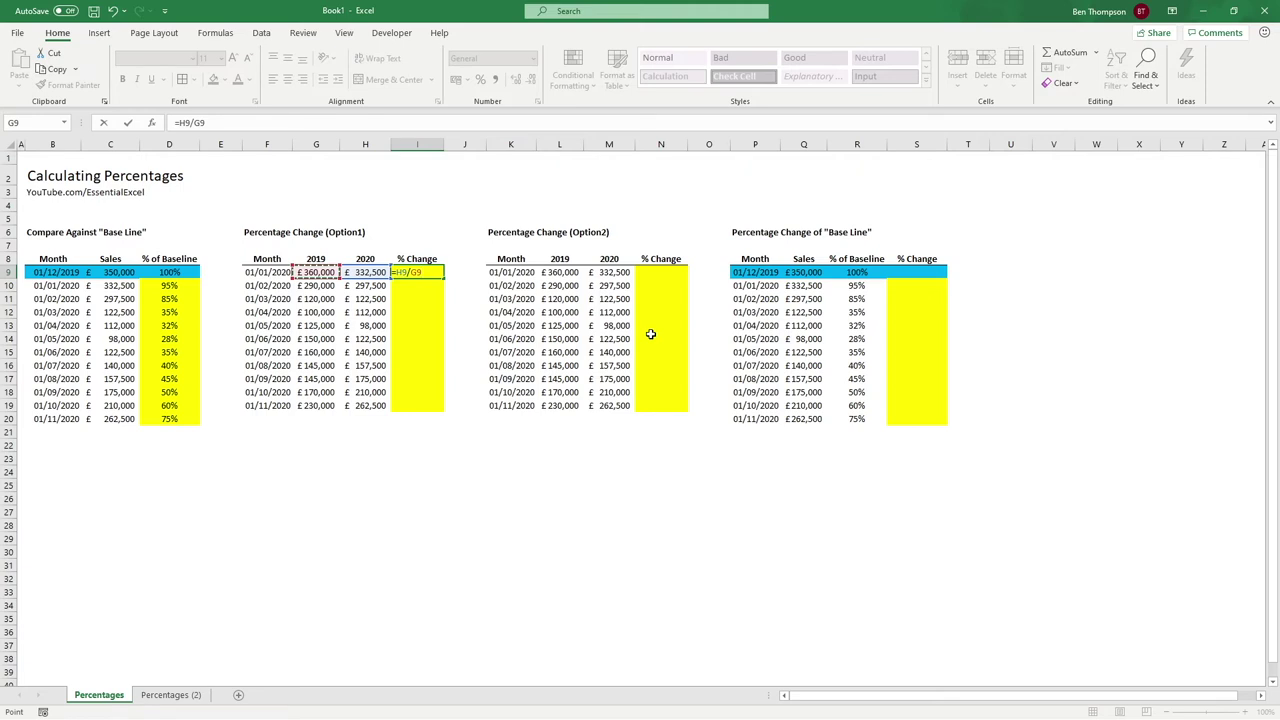
key("Return")
left_click(428, 273)
left_click_drag(444, 279, 441, 410)
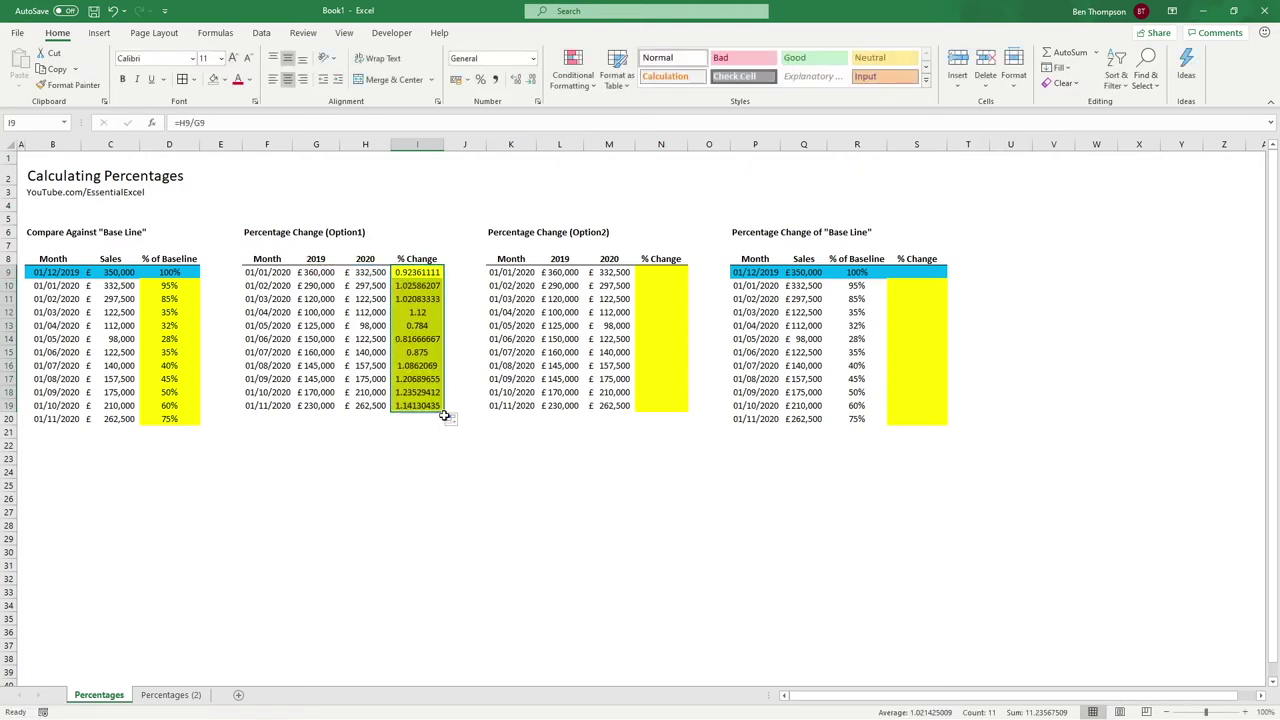
Format the % Change values in I9:I19 of the "Percentage Change (Option1)" table as percentages
left_click(481, 79)
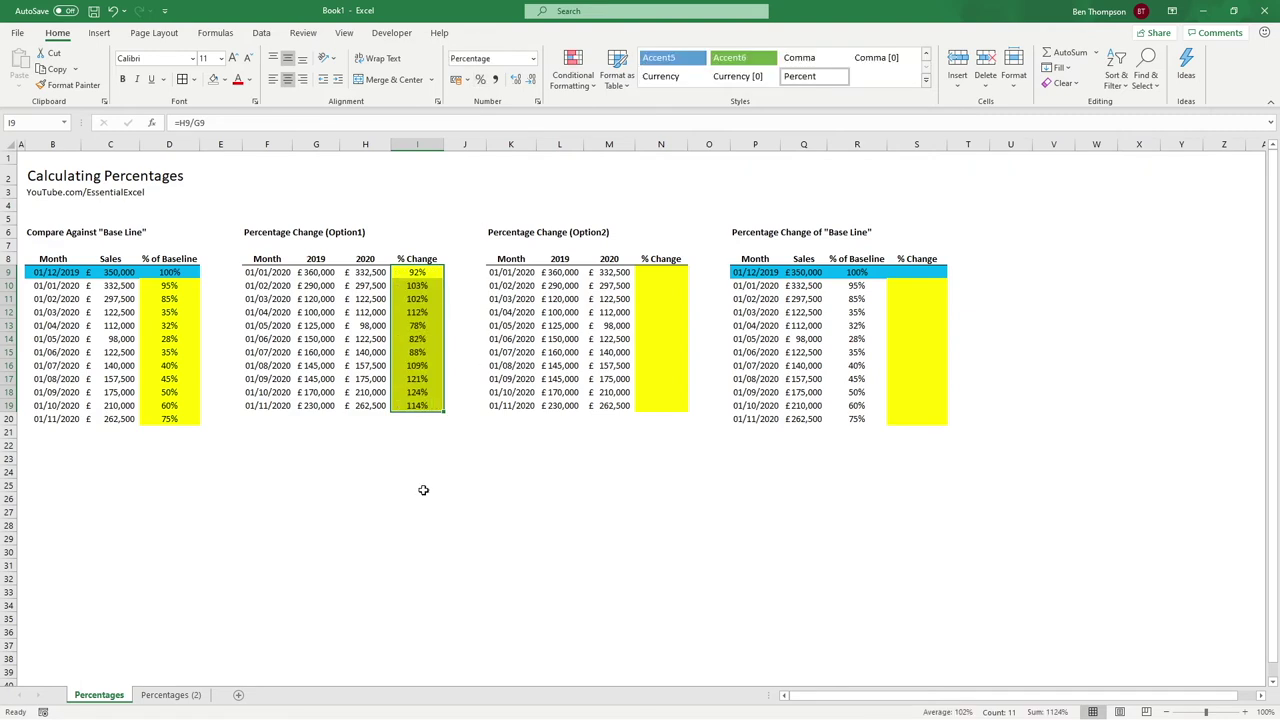
left_click(410, 432)
left_click(422, 471)
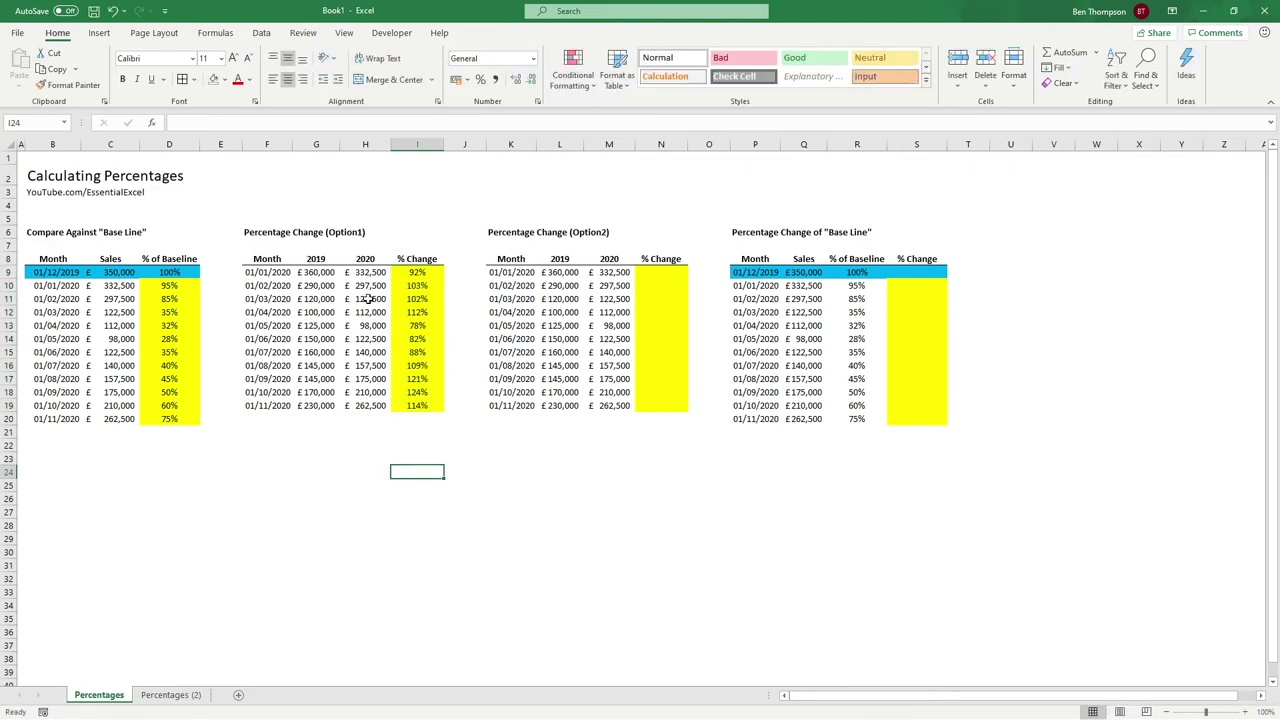
Examine January's Option1 % Change against its 2019 and 2020 sales, and compare the approach with the "Compare Against Base Line" table
left_click_drag(290, 272, 376, 274)
left_click(410, 274)
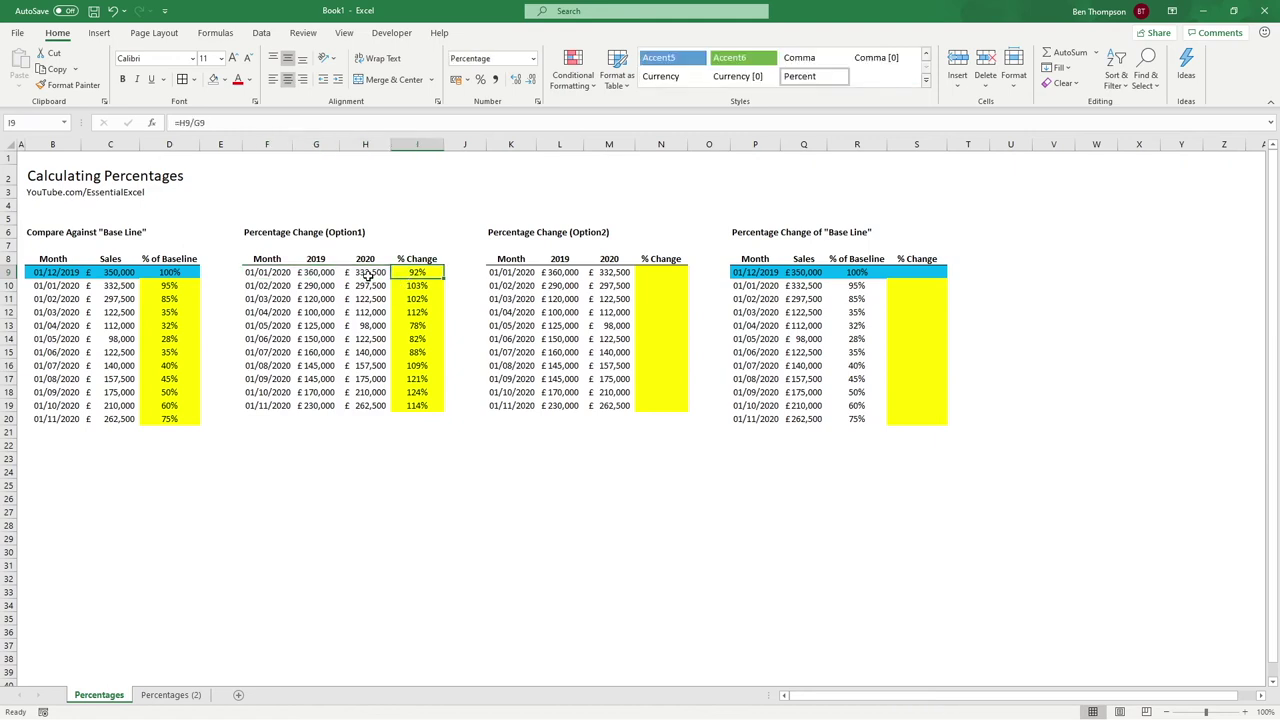
left_click(367, 273)
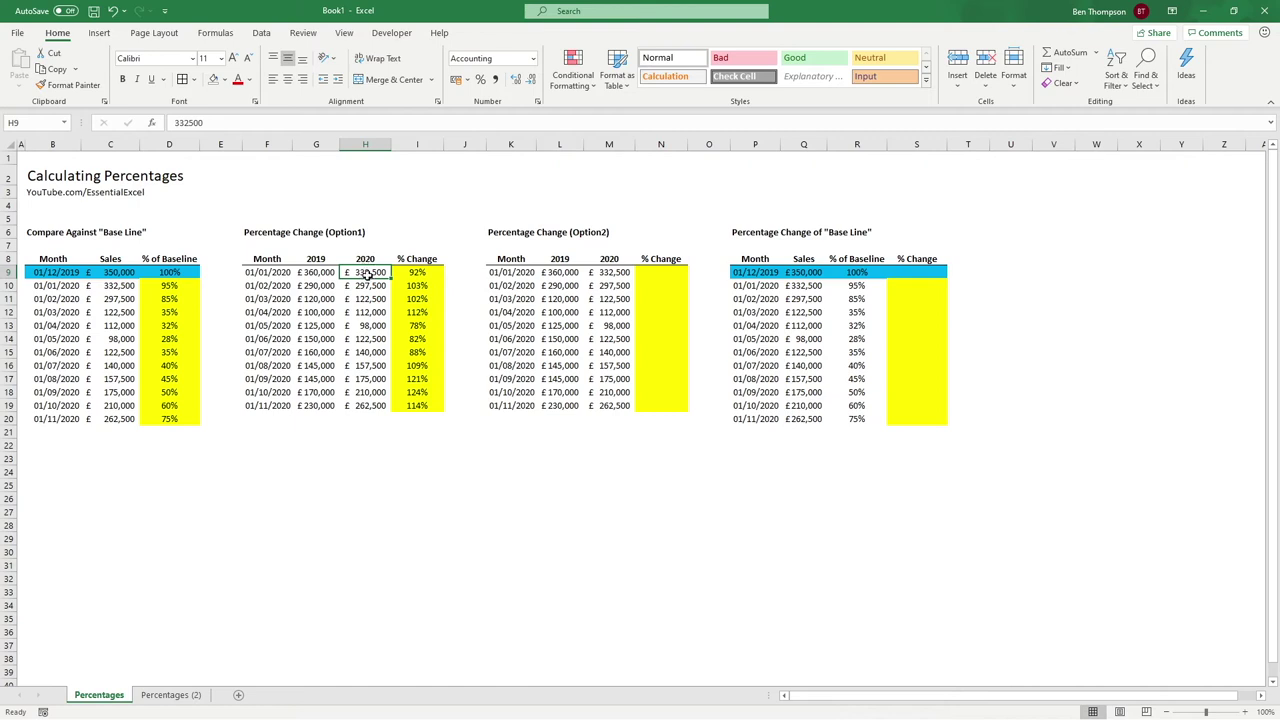
left_click(318, 273)
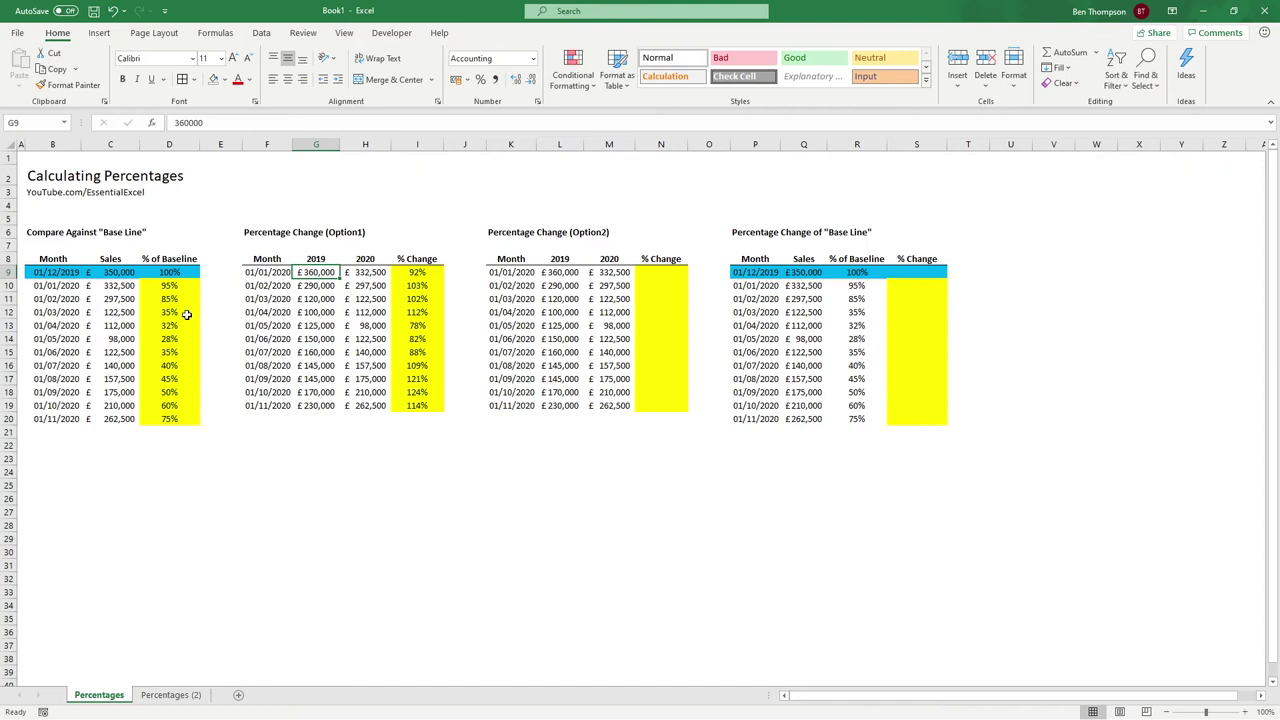
left_click_drag(42, 271, 165, 420)
left_click(434, 286)
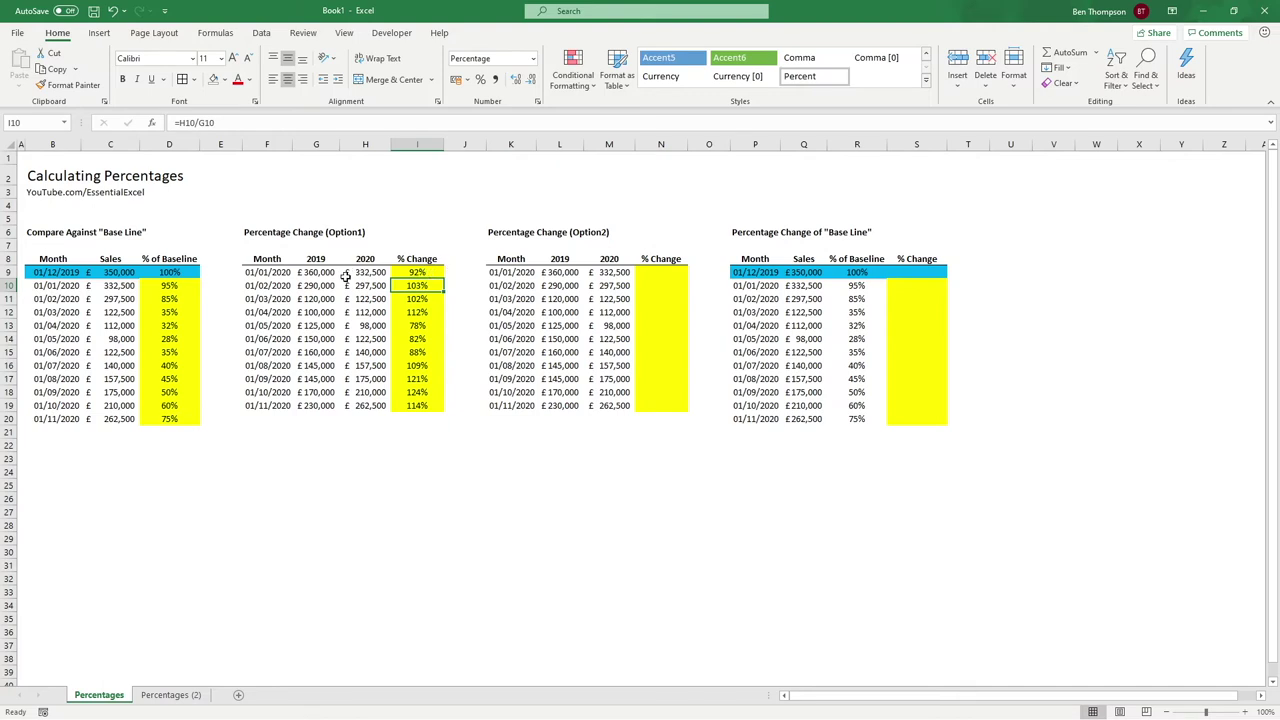
left_click(318, 272)
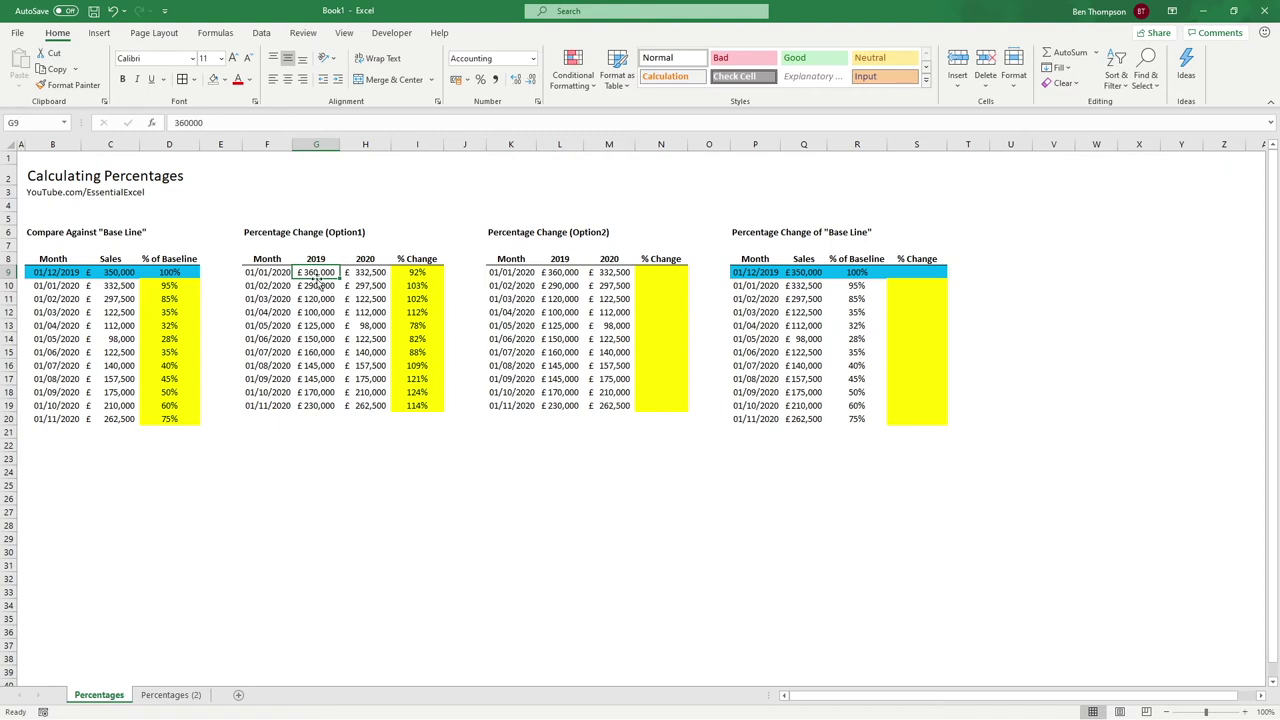
left_click(436, 274)
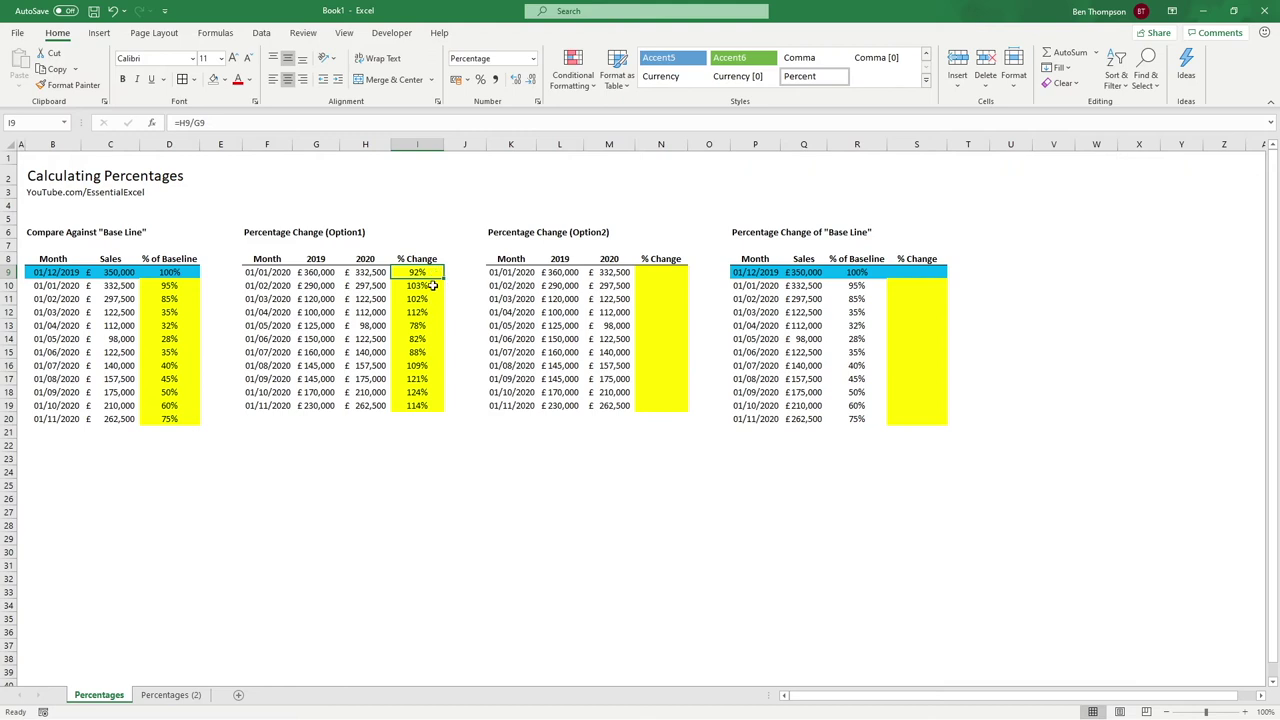
Compare the Option1 % Change results for the September, January and February rows with their 2019 and 2020 sales
left_click(426, 380)
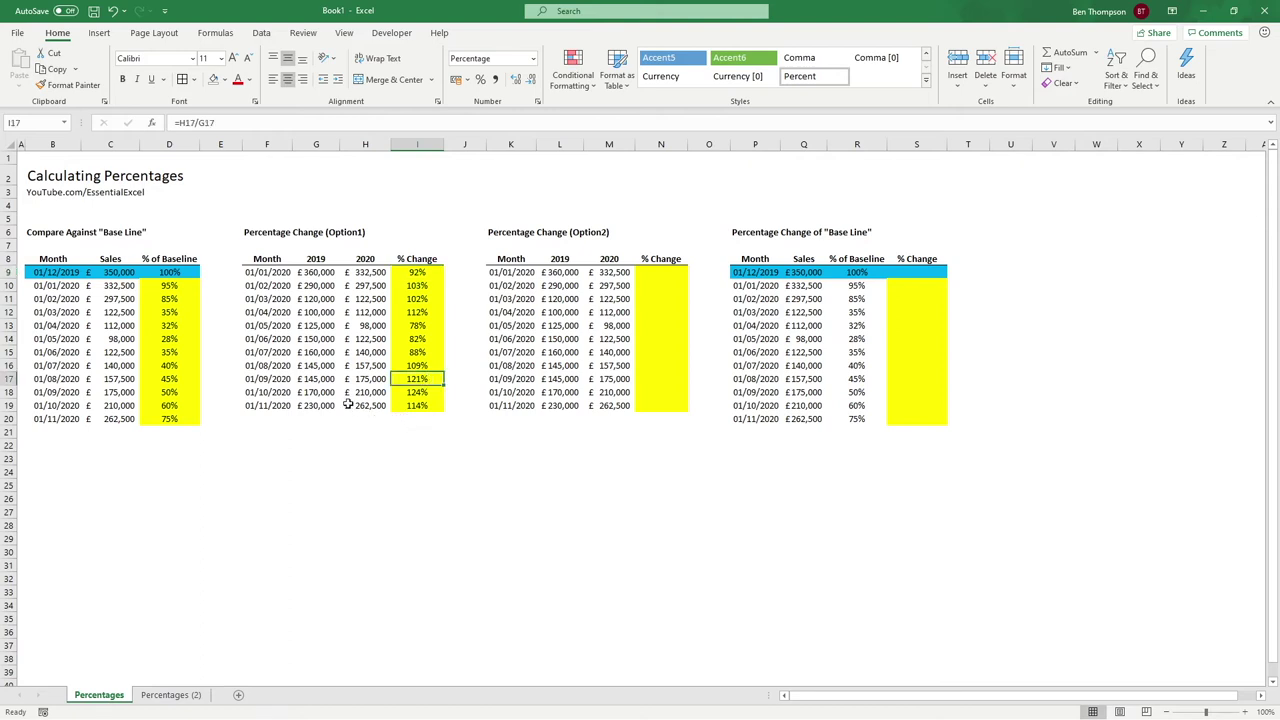
left_click_drag(282, 380, 418, 382)
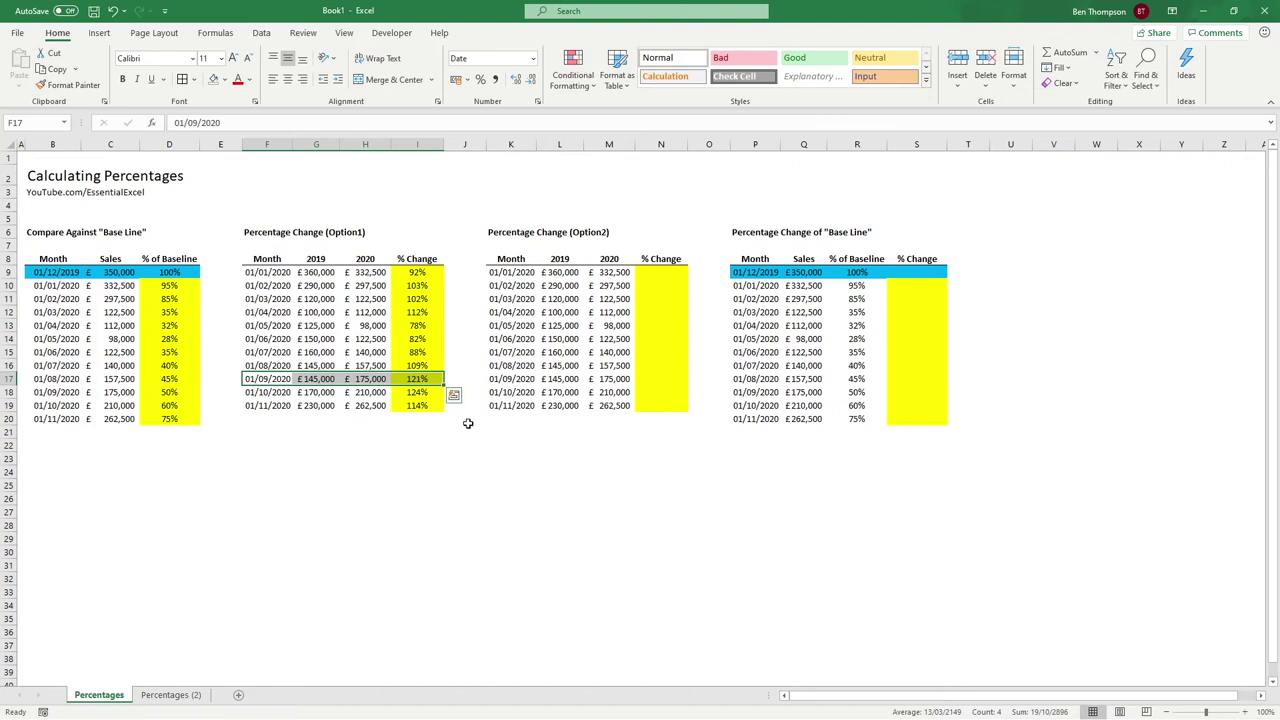
left_click(430, 273)
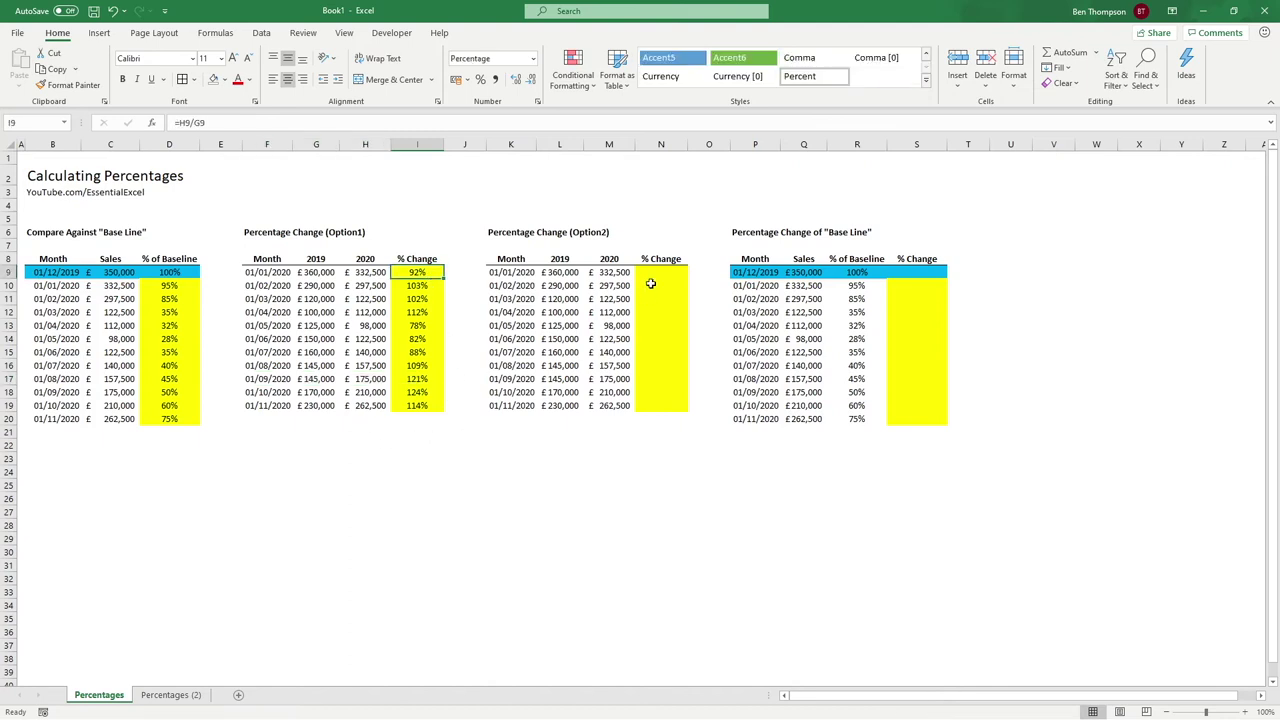
left_click(426, 287)
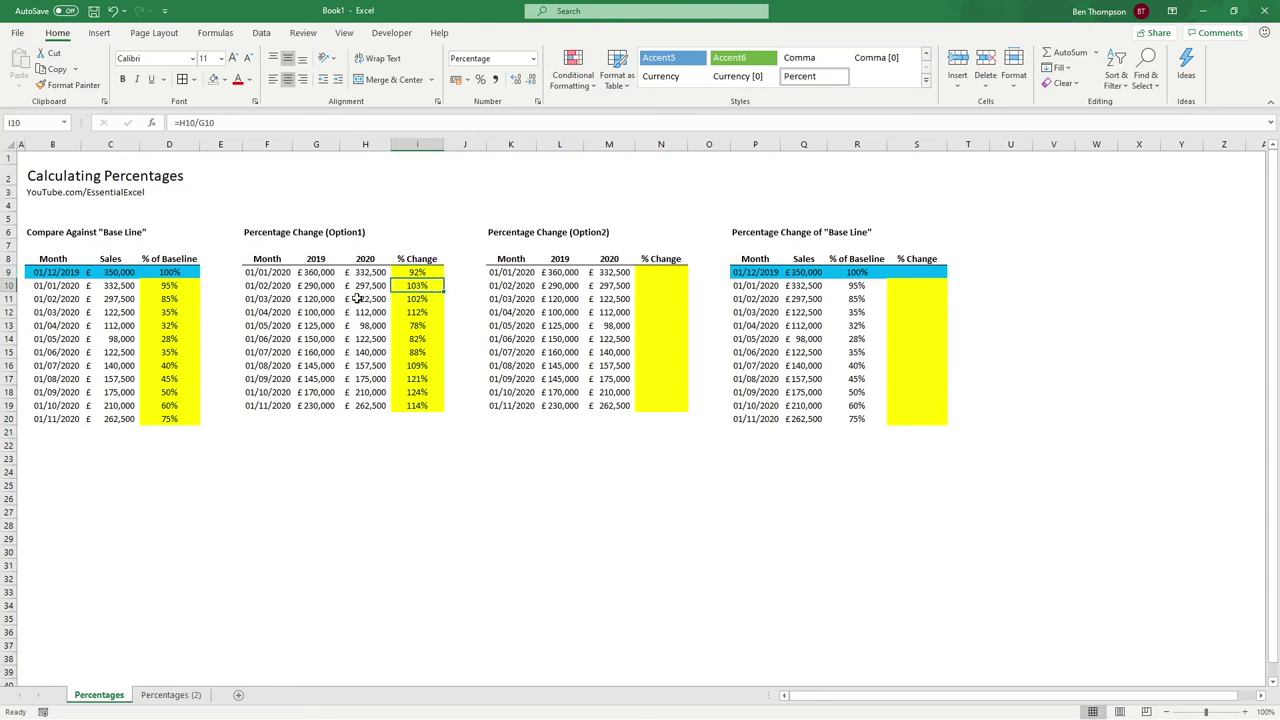
left_click_drag(270, 288, 420, 287)
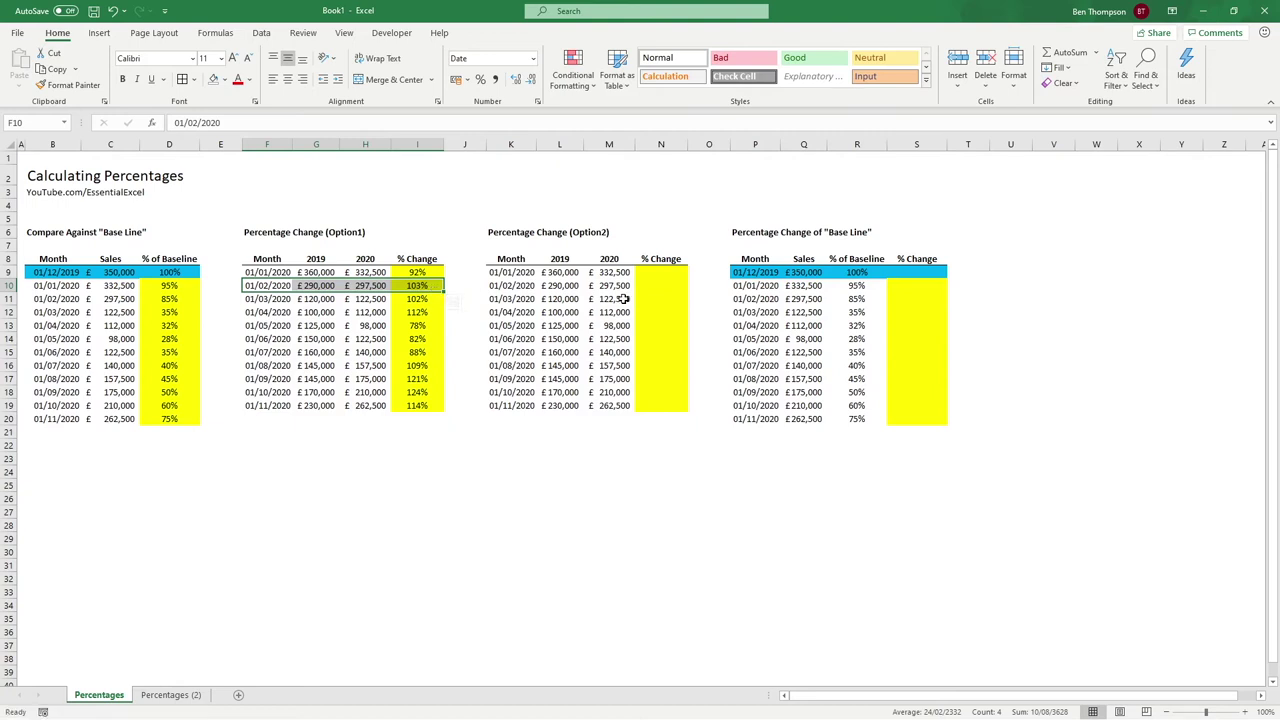
Enter =(M9-L9) in N9 of the "Percentage Change (Option2)" table to subtract 2019 sales from 2020 sales
left_click(666, 272)
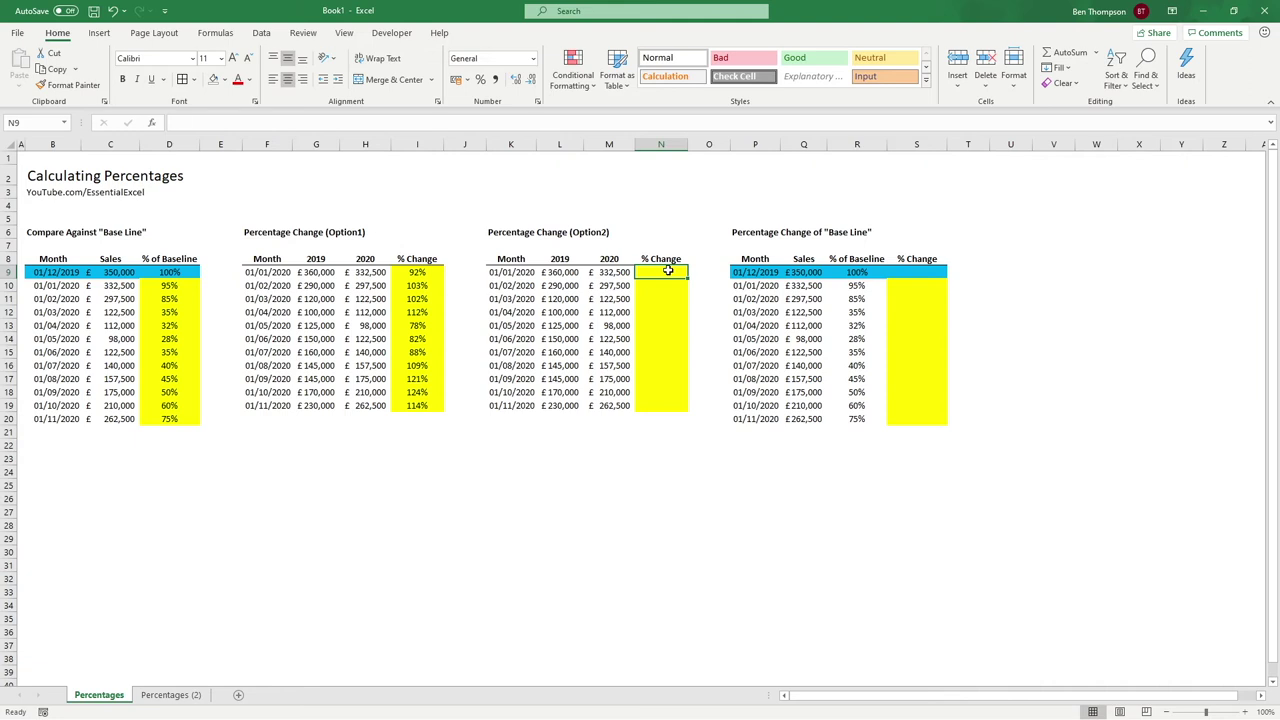
type("=(")
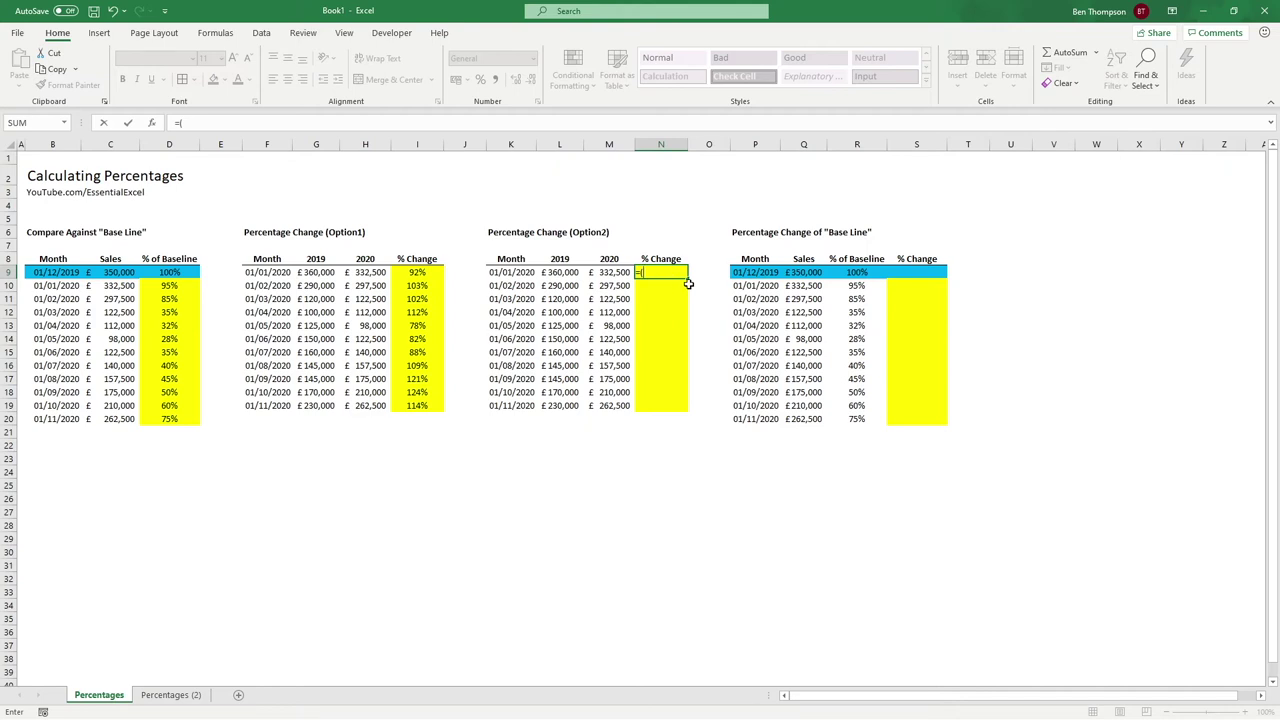
left_click(614, 272)
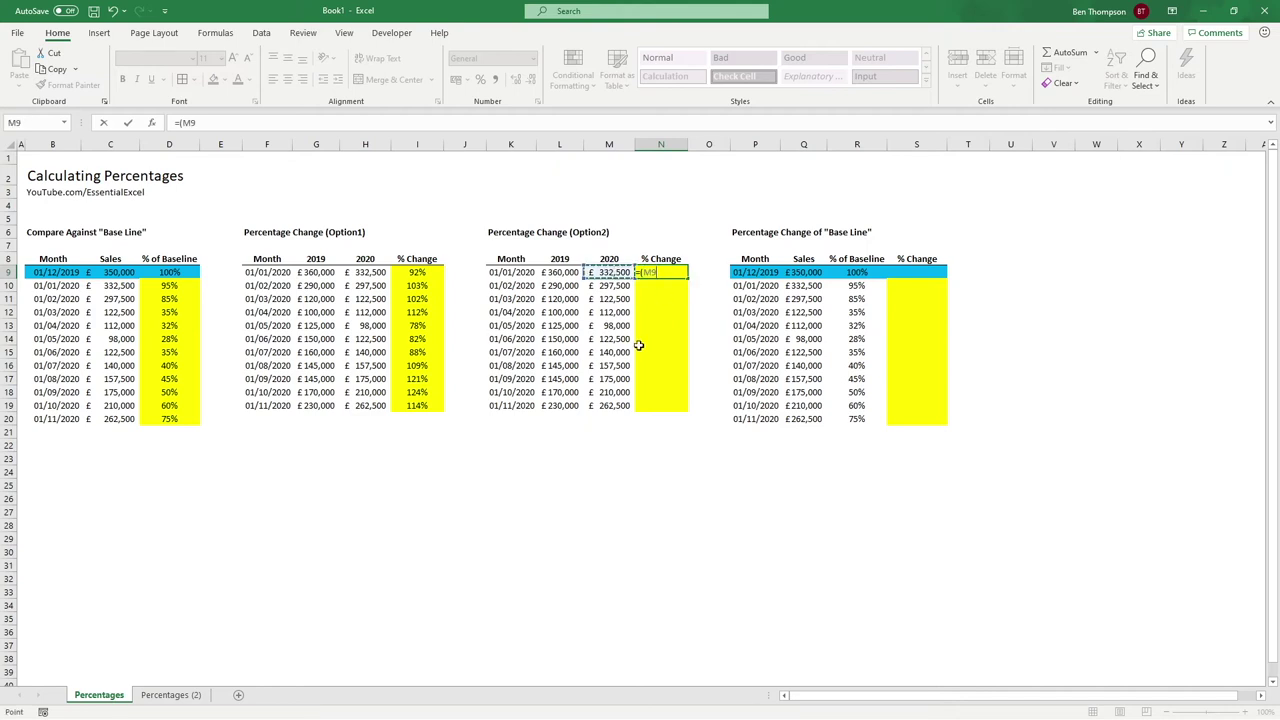
type("-")
left_click(562, 273)
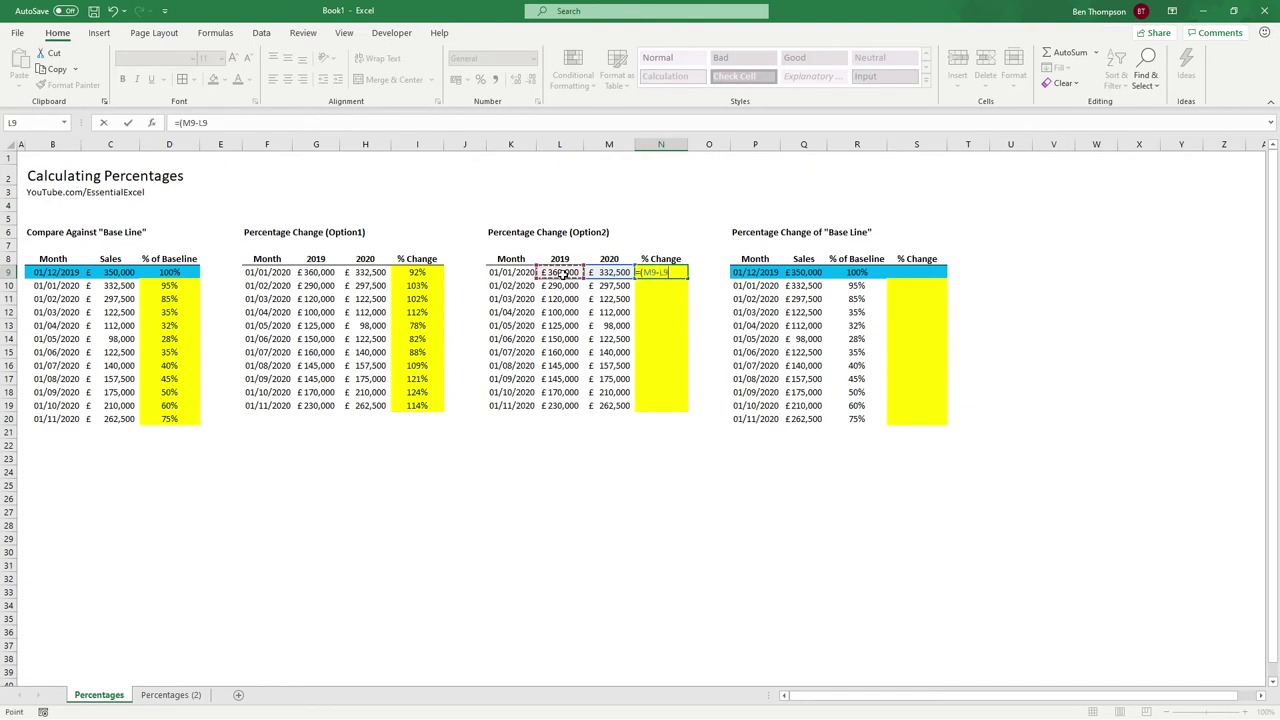
type(")")
key("Return")
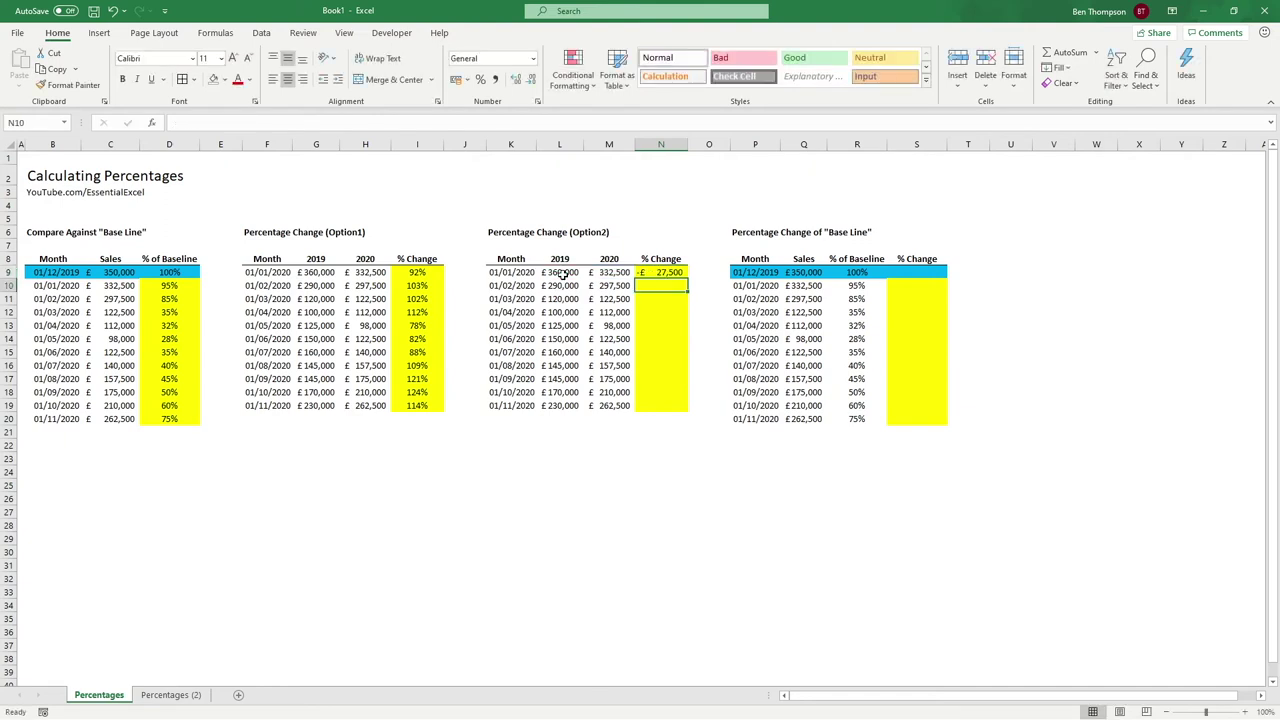
left_click(674, 273)
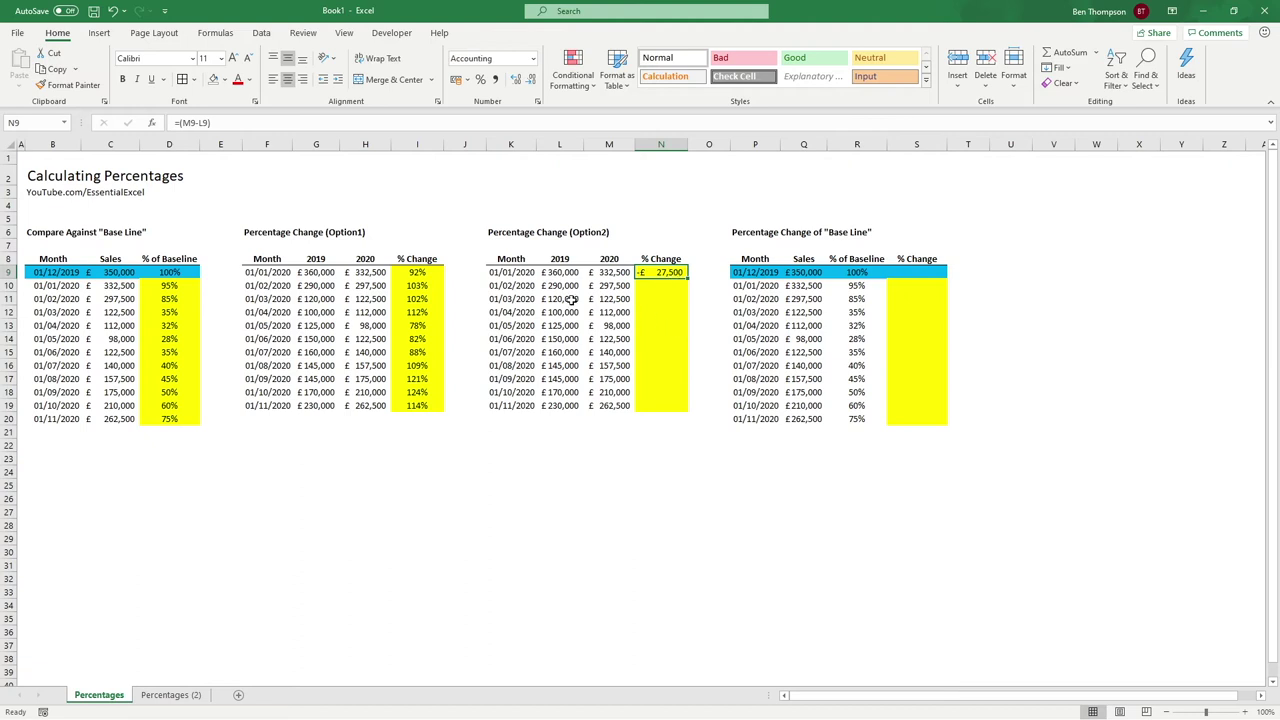
left_click(228, 124)
type("/")
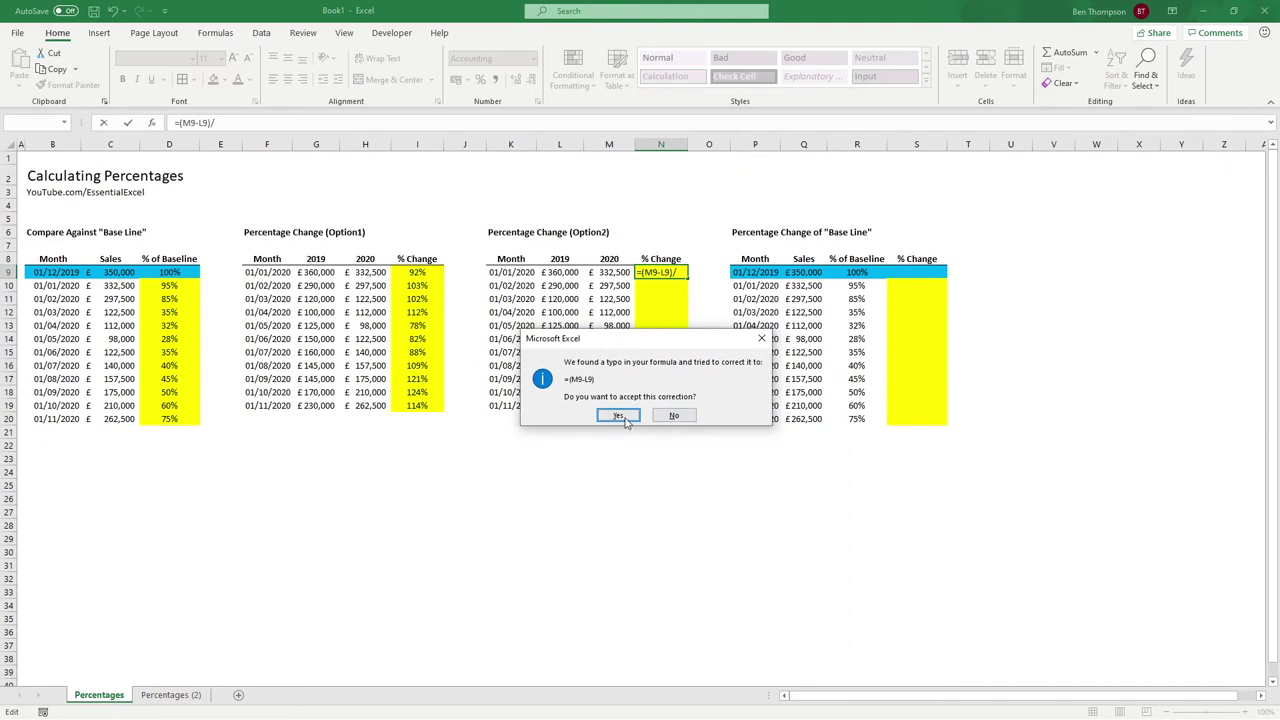
left_click(617, 419)
Extend the formula in N9 to =(M9-L9)/L9 so the sales difference is divided by 2019 sales
left_click(665, 272)
left_click(242, 121)
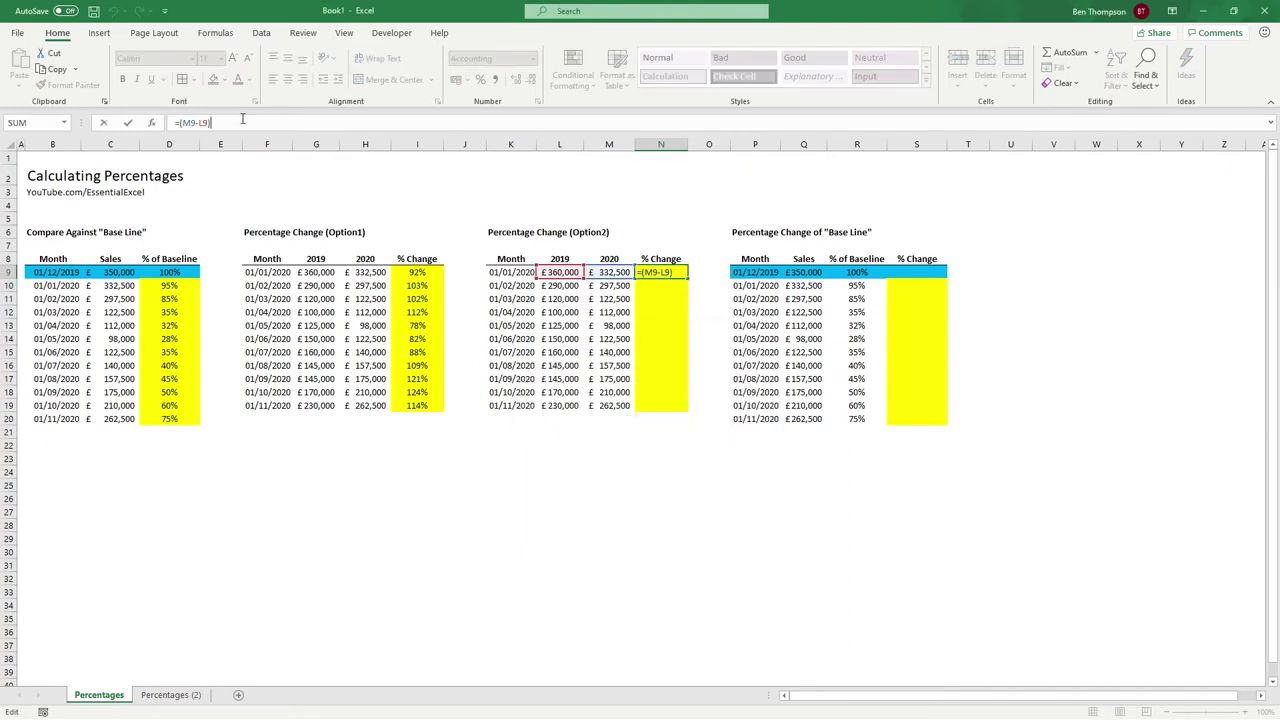
type("/")
left_click(565, 271)
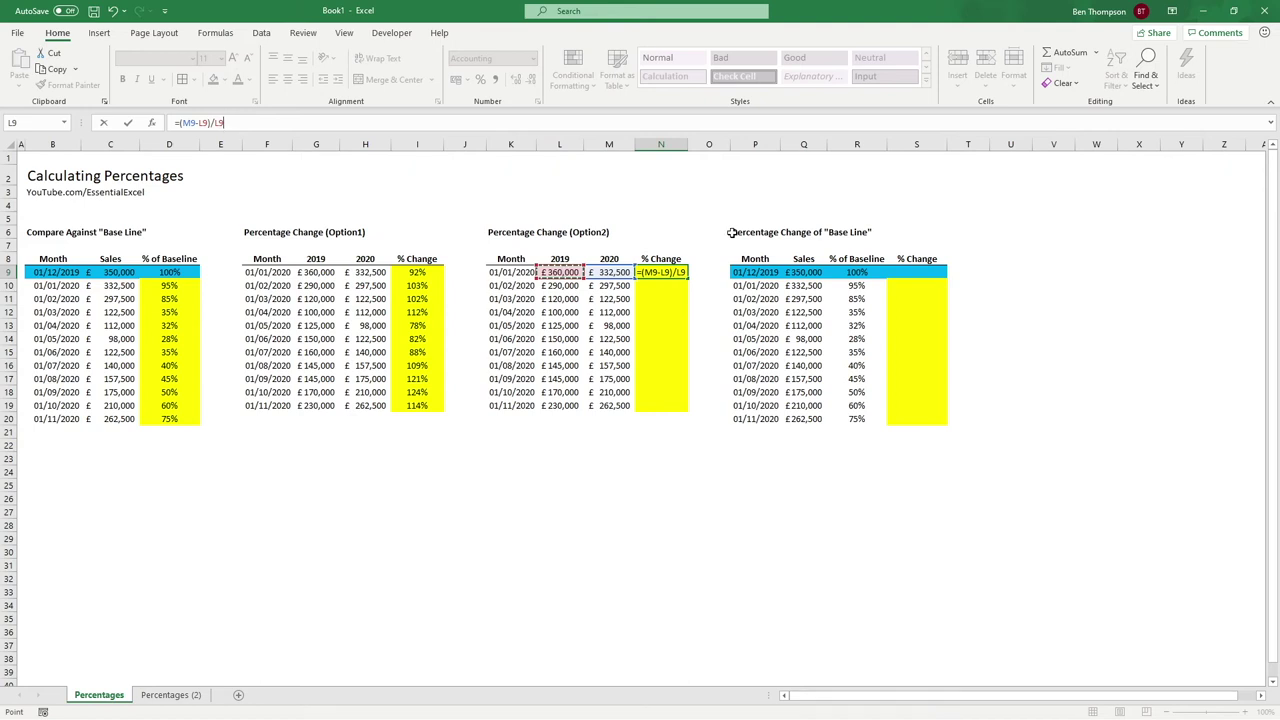
key("ctrl+Return")
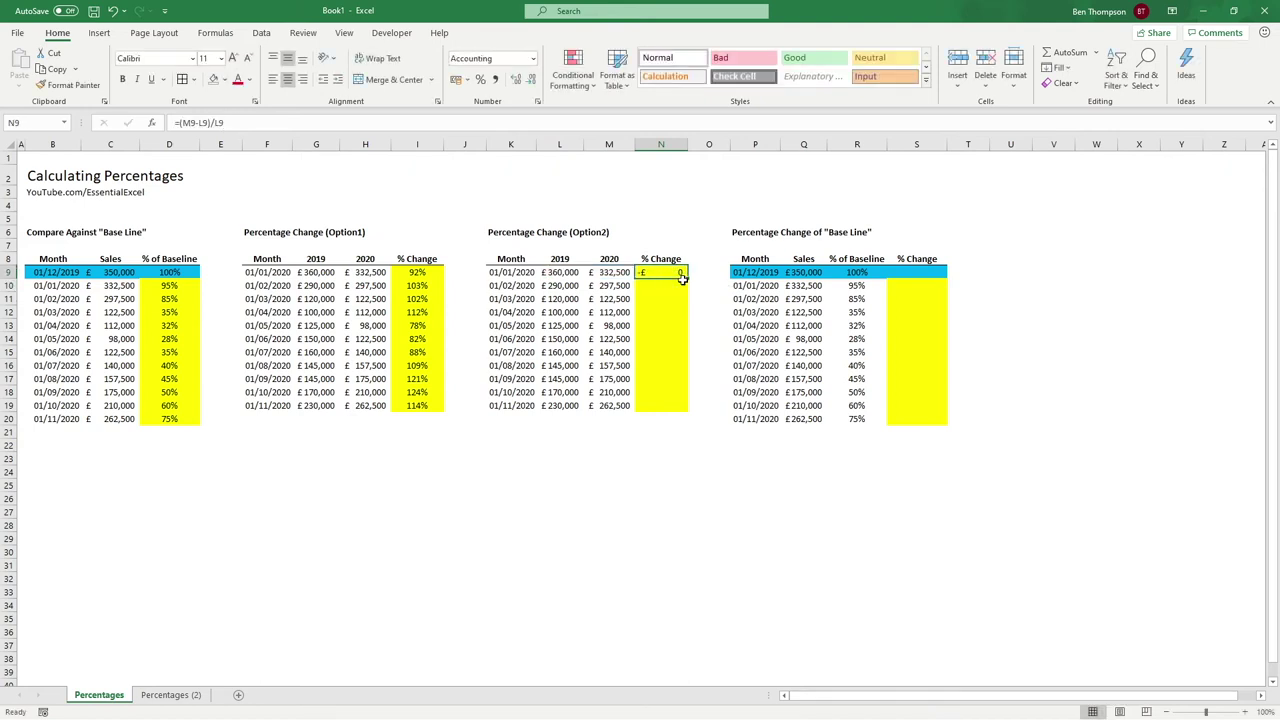
Fill the N9 formula down to N19 and format the Option2 % Change column as percentages
left_click_drag(688, 279, 690, 410)
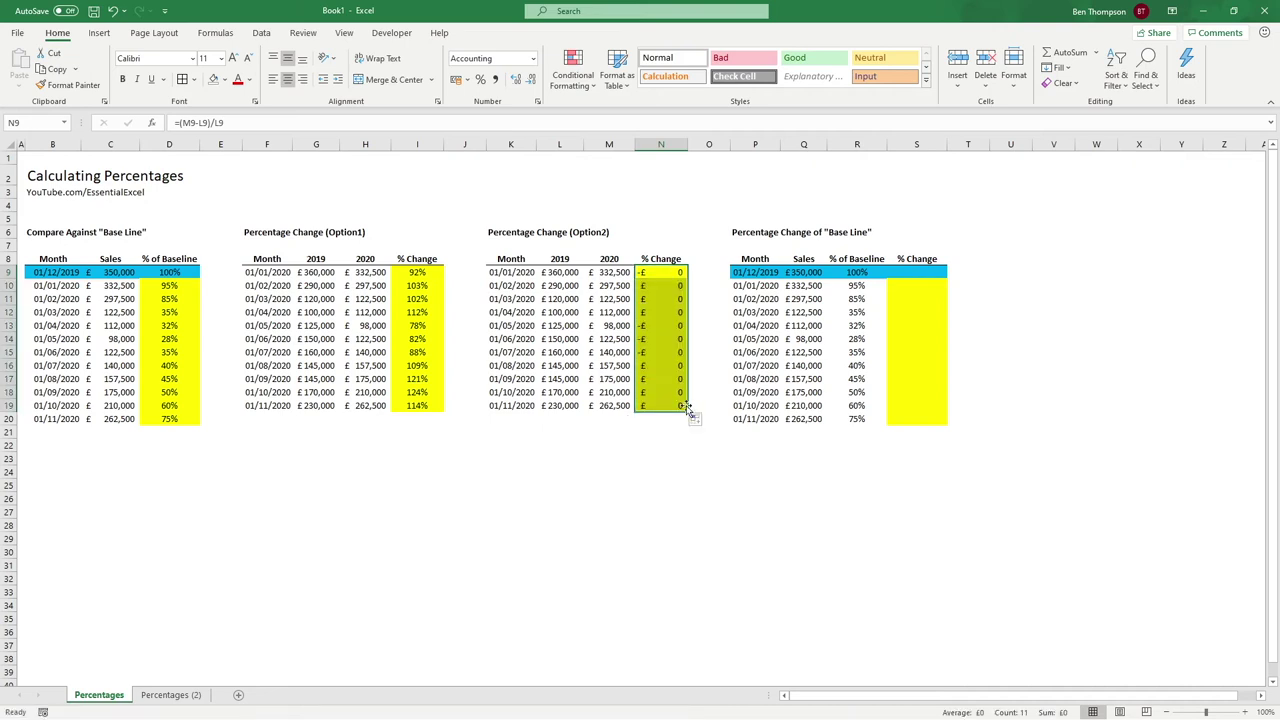
left_click(481, 80)
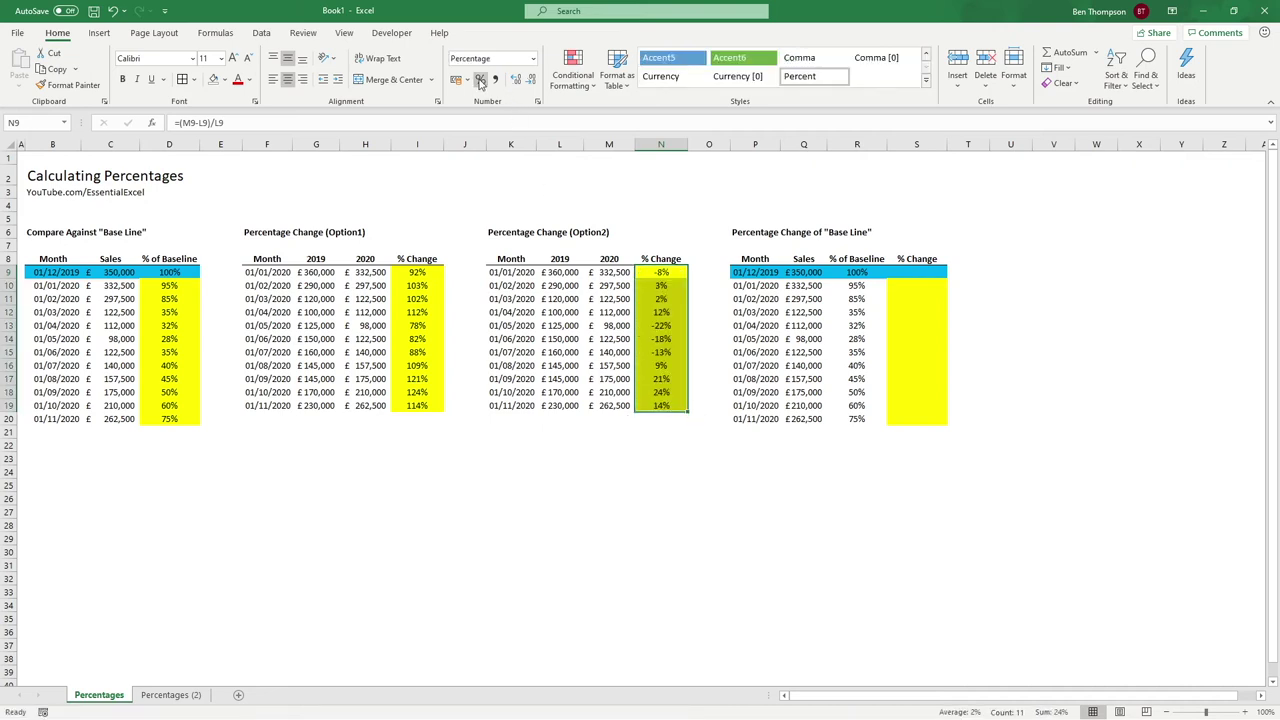
left_click(670, 513)
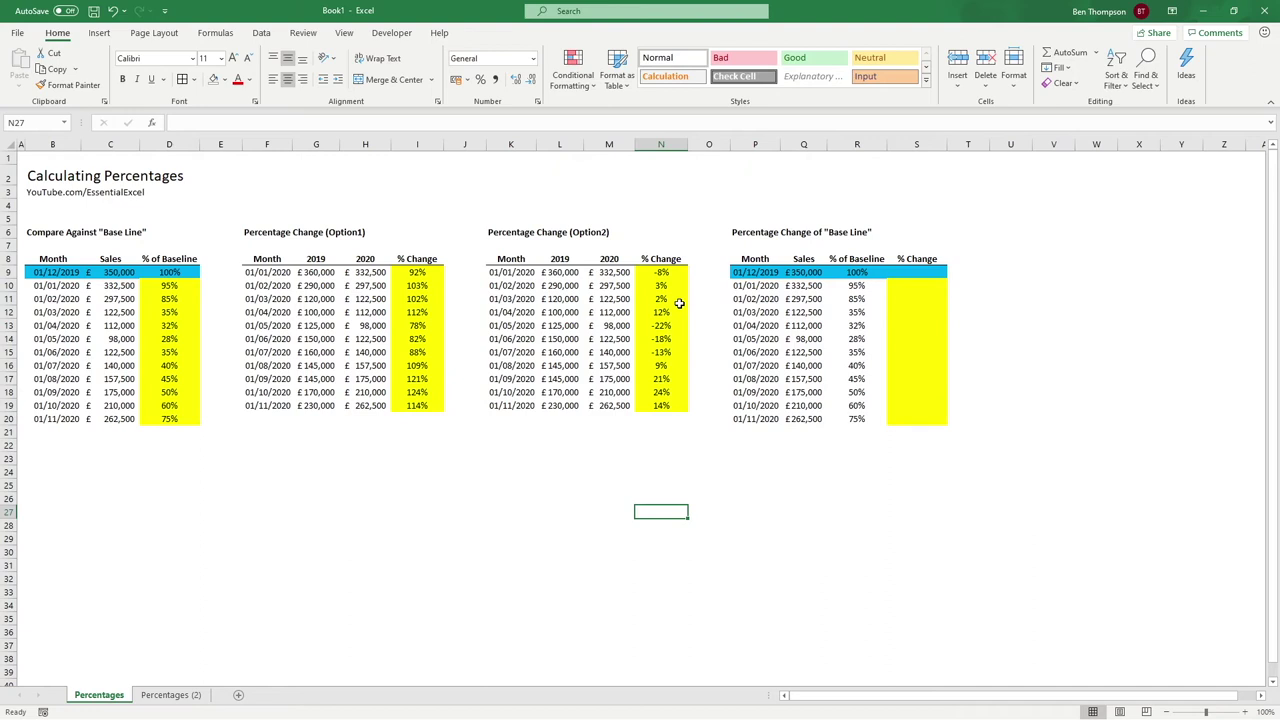
Compare the January 2020 row across the Option1 and Option2 tables, including the formula in N9
left_click(267, 272)
left_click_drag(267, 272, 665, 272)
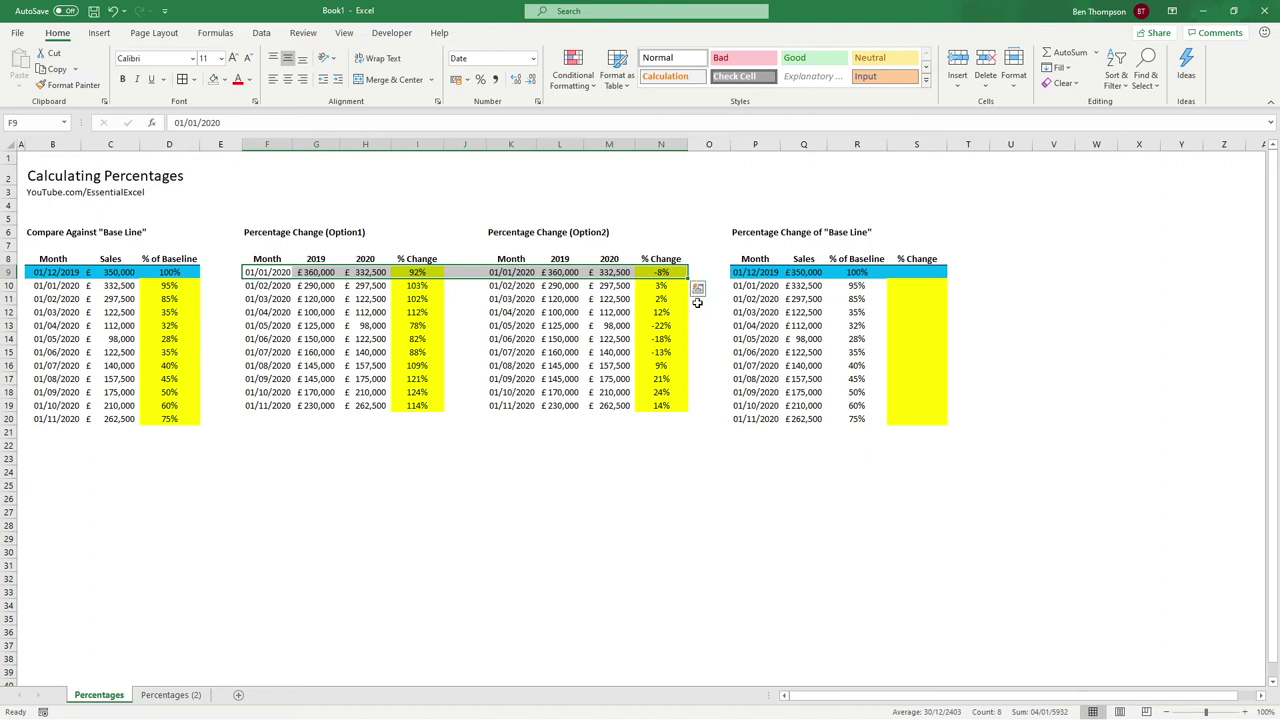
left_click(650, 272)
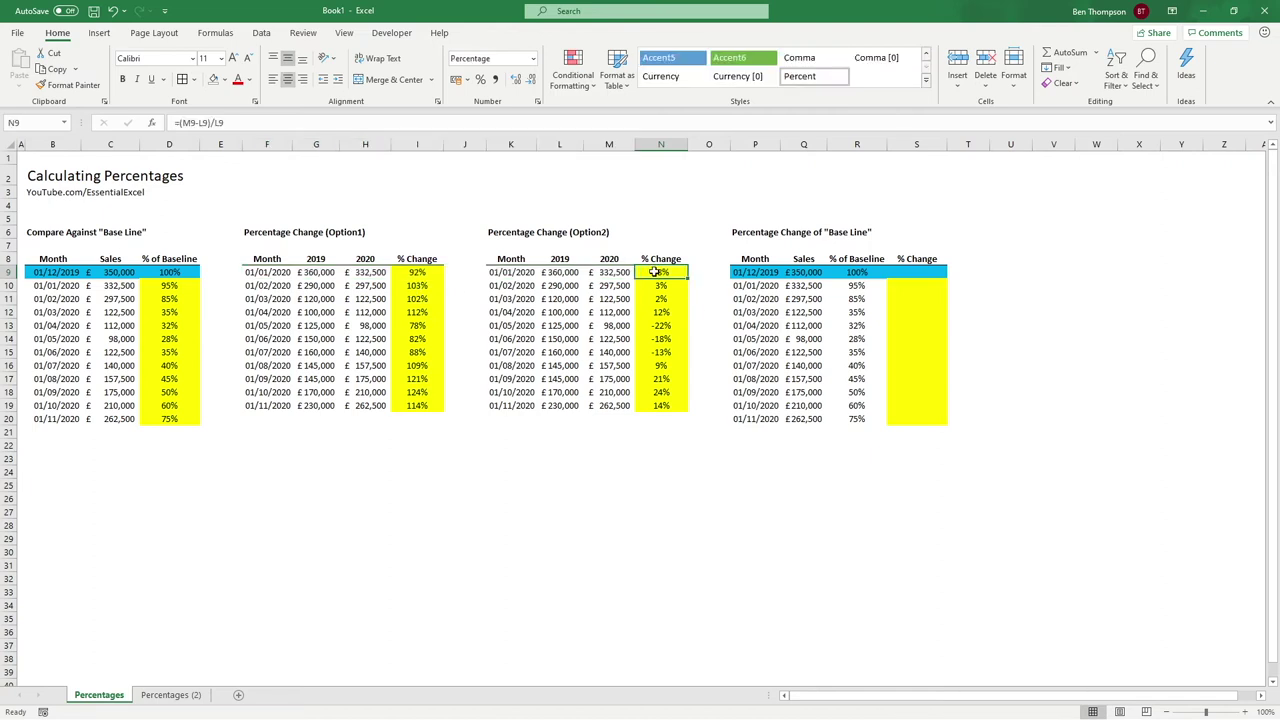
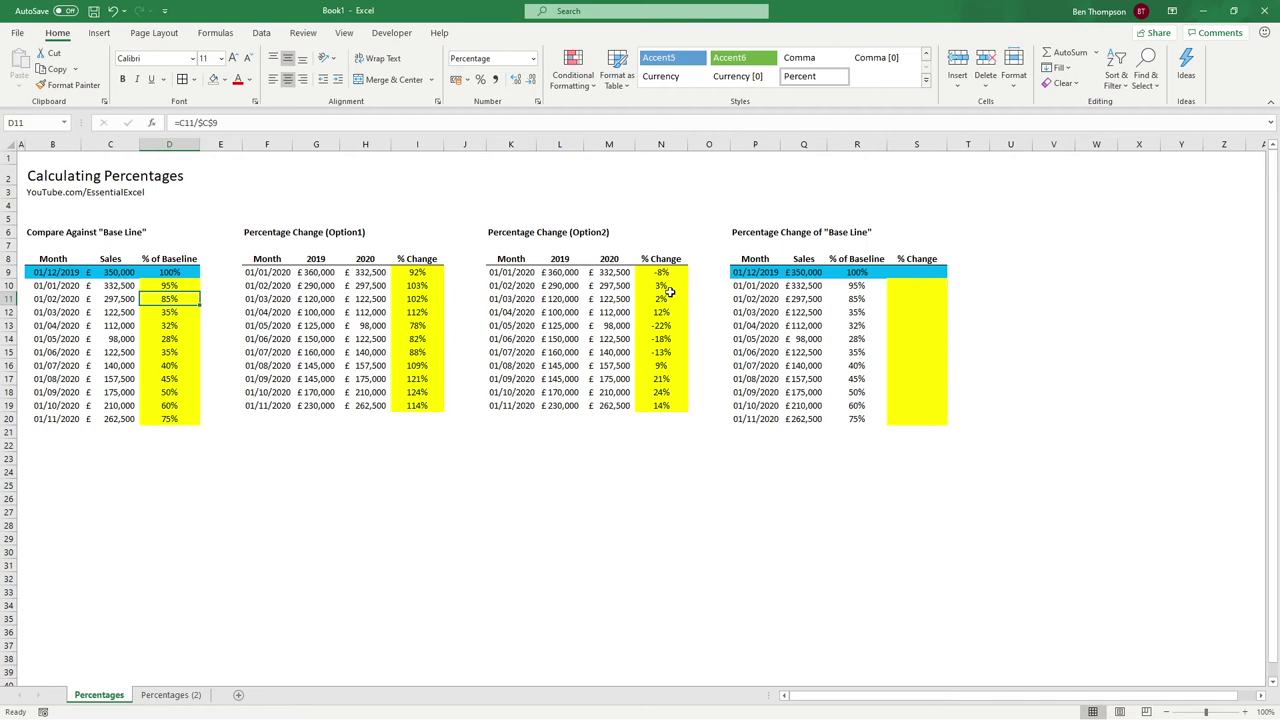
Enter =1-R9 in S9 of the "Percentage Change of Base Line" table and fill it down to S20
left_click(875, 286)
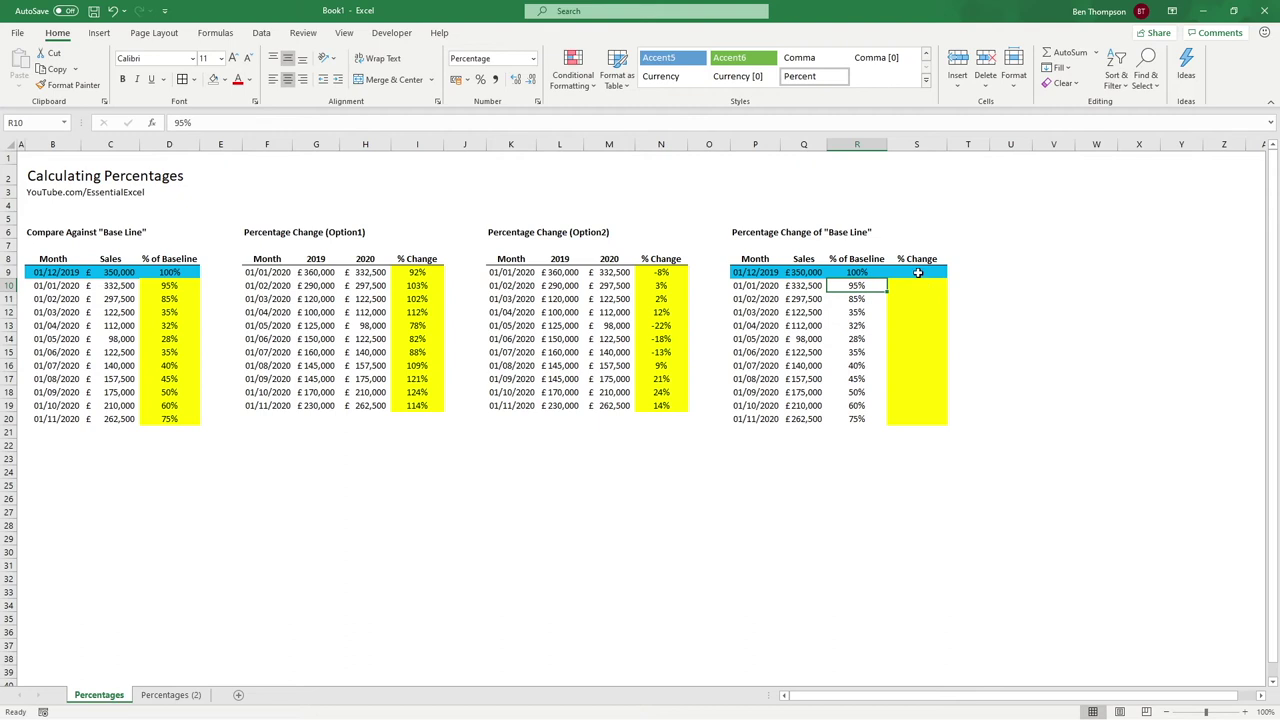
left_click(917, 271)
type("=")
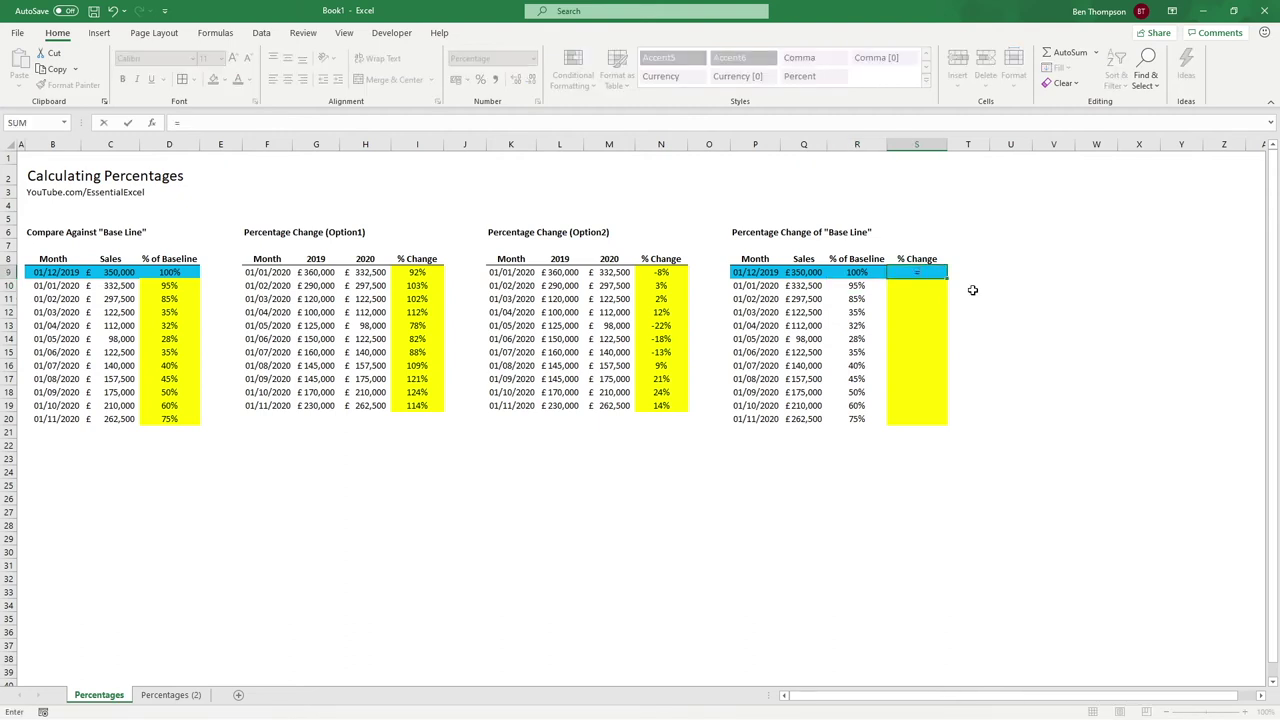
type("1-")
left_click(870, 273)
key("Return")
left_click(915, 273)
left_click_drag(945, 278, 938, 425)
left_click(960, 434)
left_click(1005, 481)
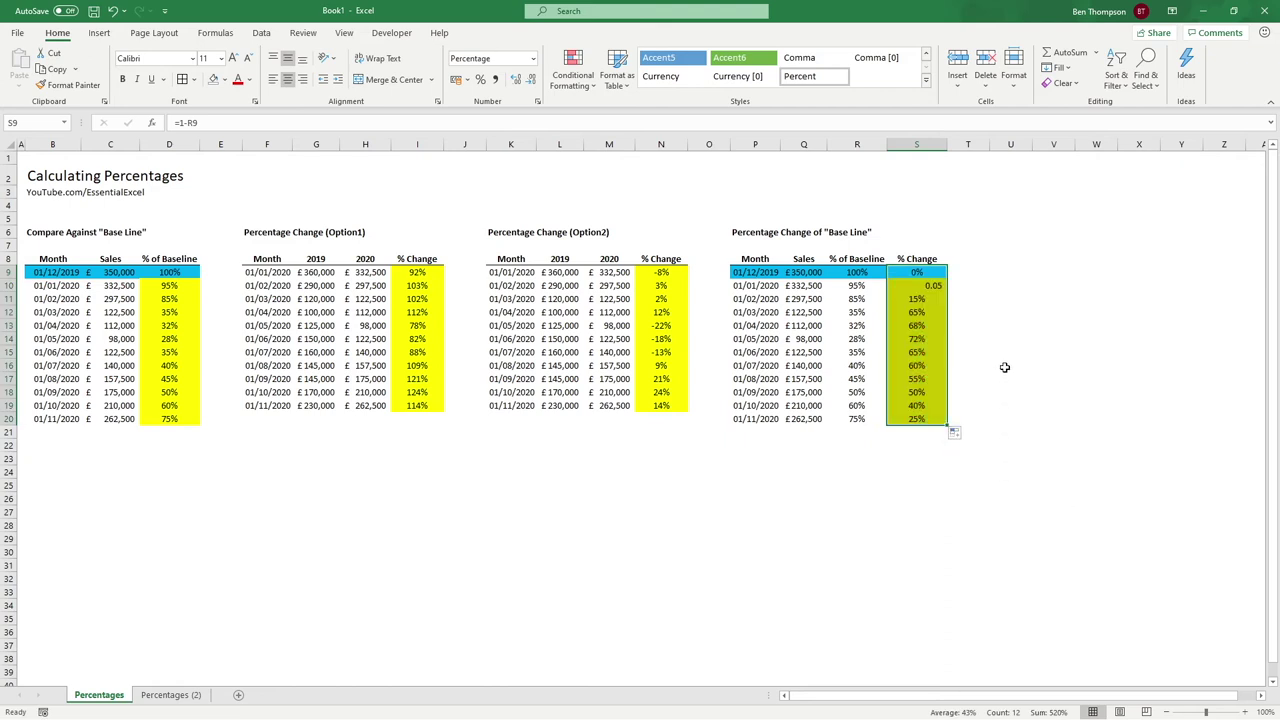
Format the % Change value in S10 as a percentage
left_click(930, 288)
left_click(480, 79)
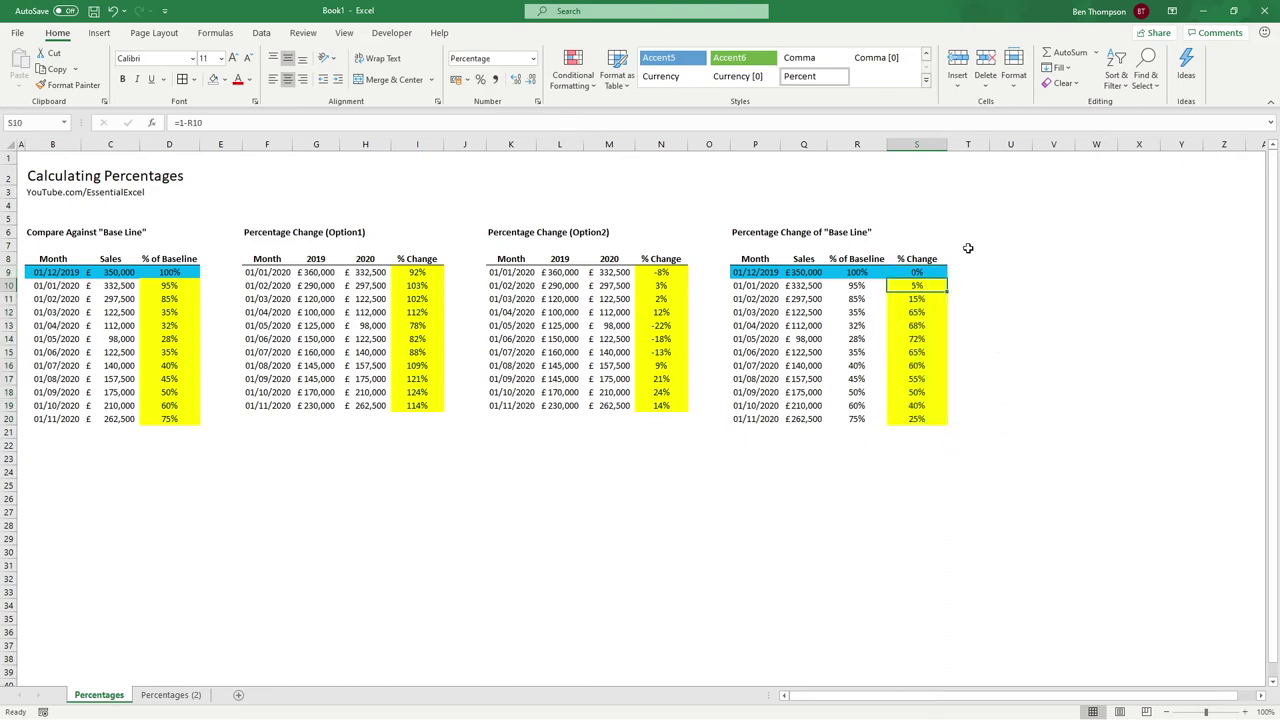
left_click(966, 245)
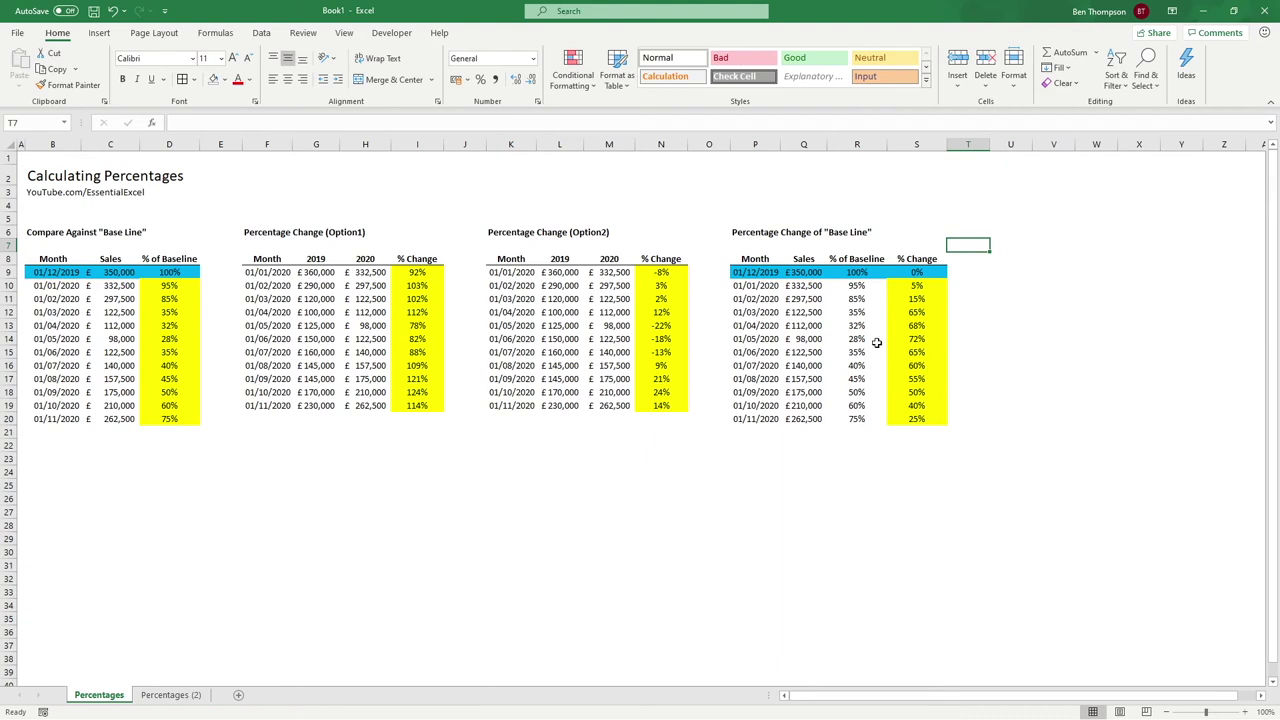
Review the % of Baseline column in the "Percentage Change of Base Line" table, starting with January 2020
left_click_drag(856, 258, 857, 432)
left_click(853, 287)
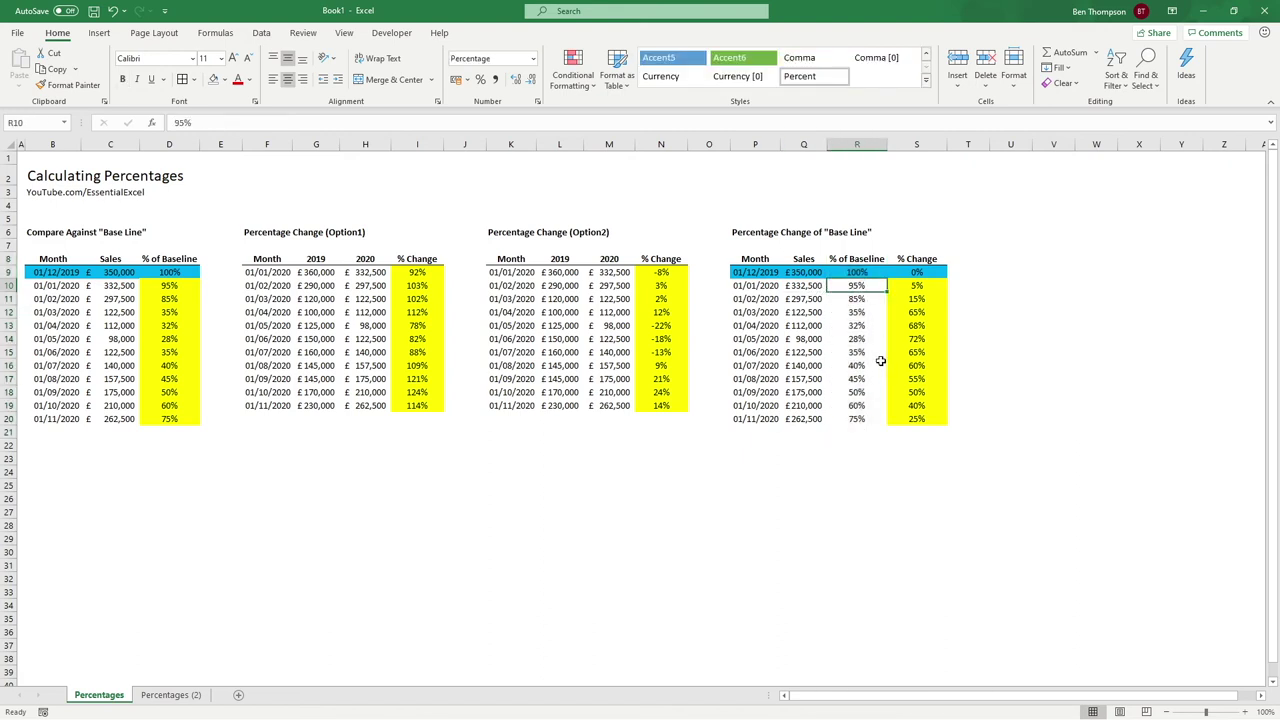
Compare January 2020's % of Baseline and % Change values and the formula in S10 of the "Percentage Change of Base Line" table
left_click(930, 286)
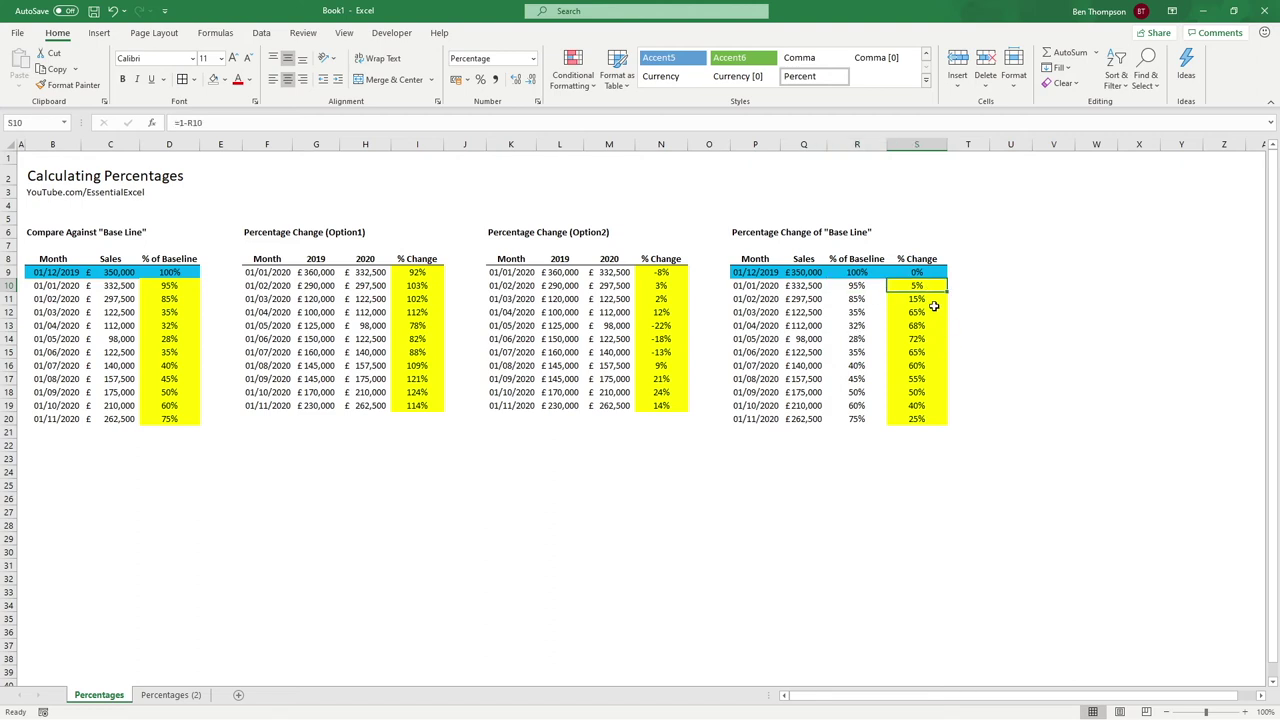
left_click(874, 286)
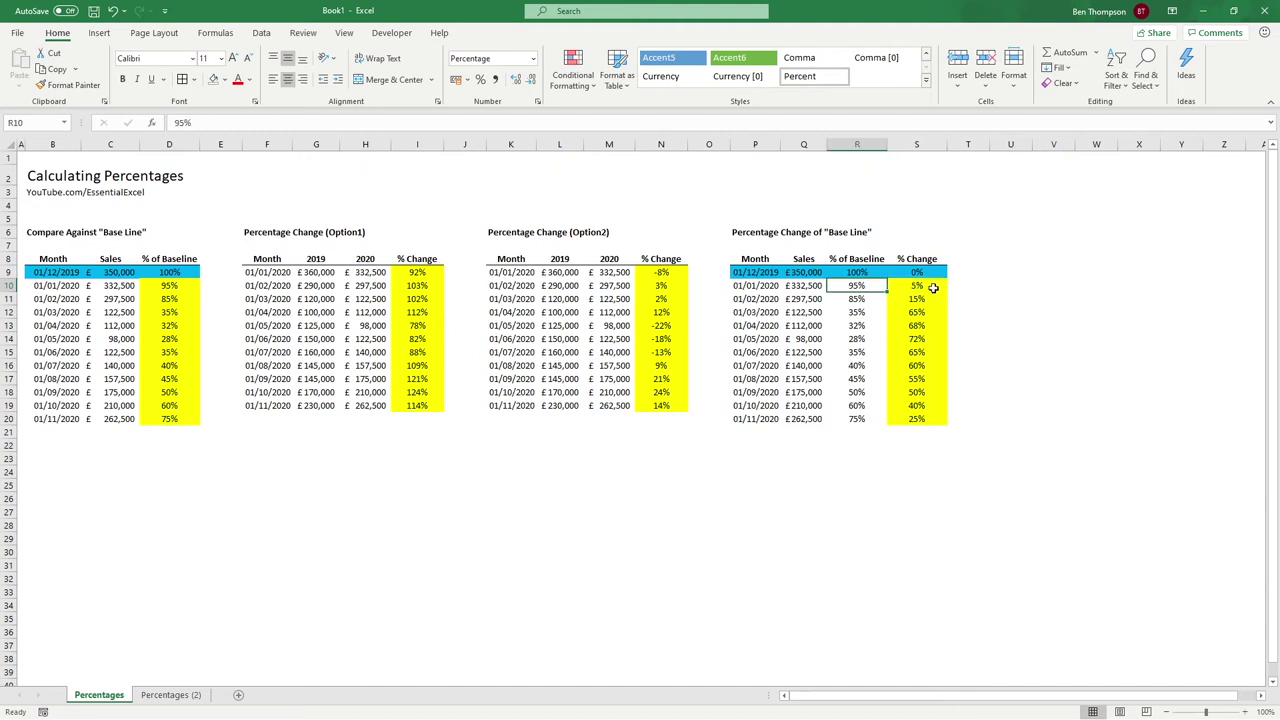
left_click(932, 288)
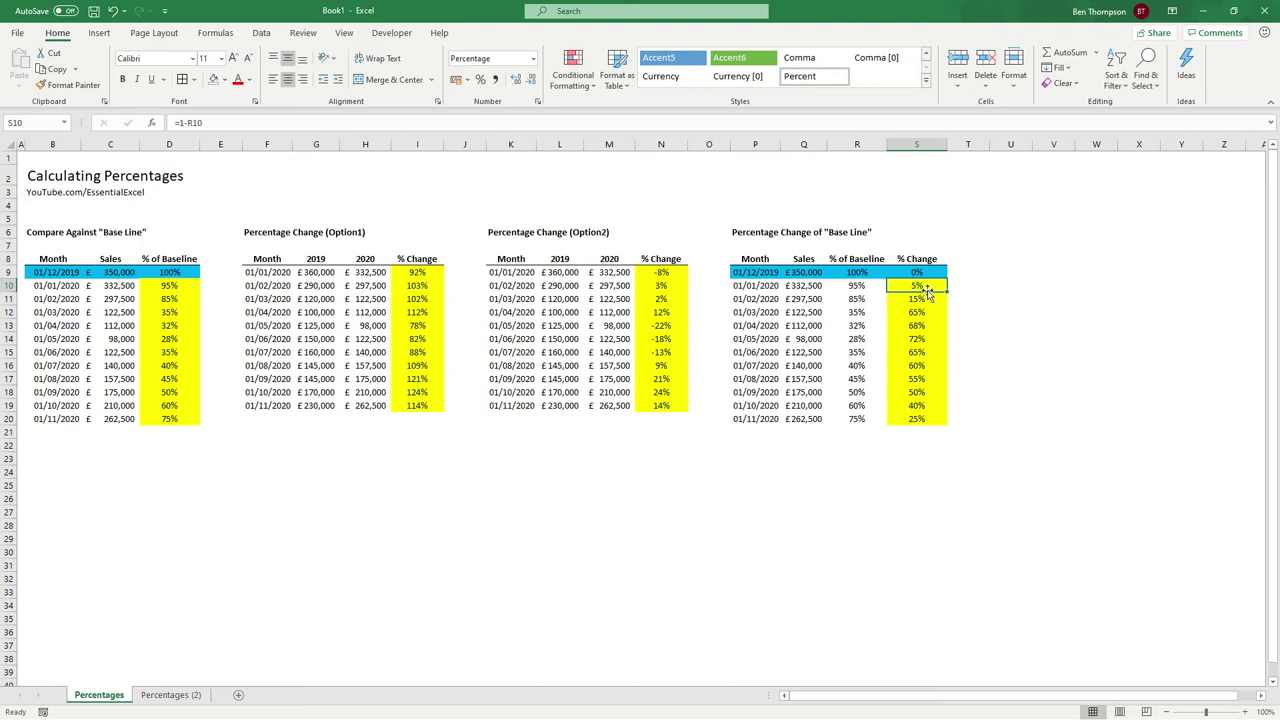
left_click(872, 287)
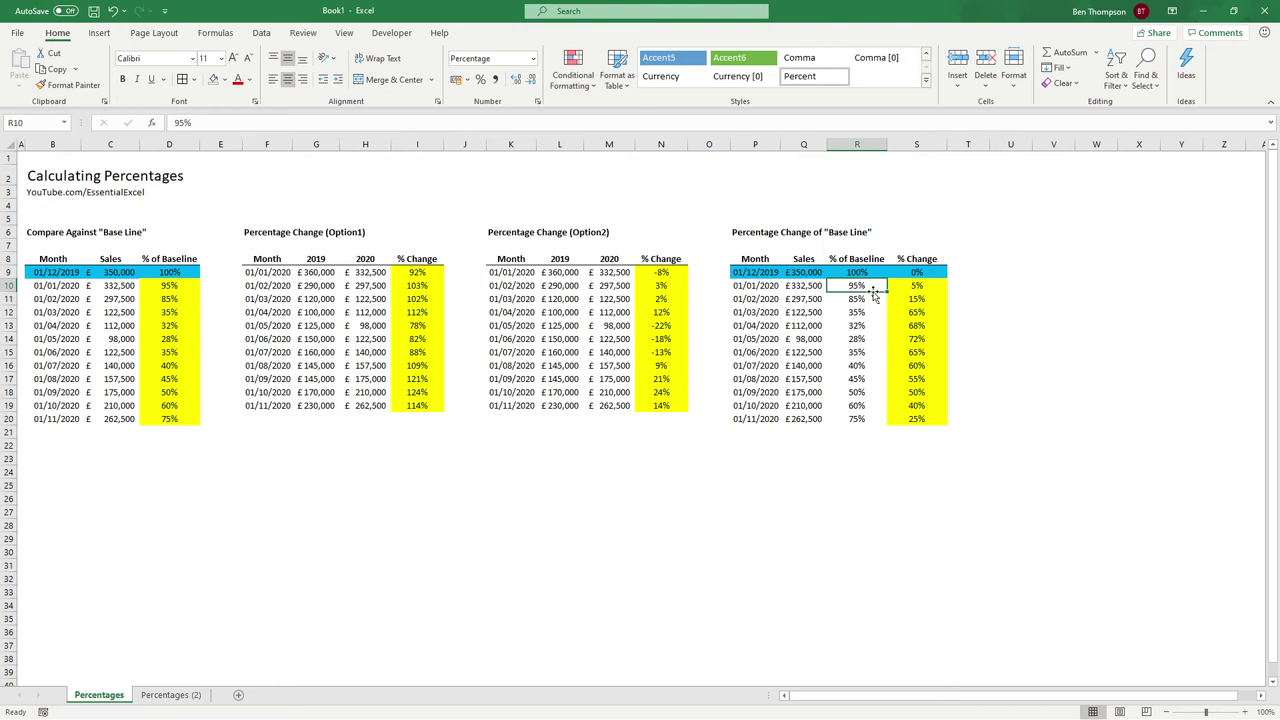
left_click(922, 286)
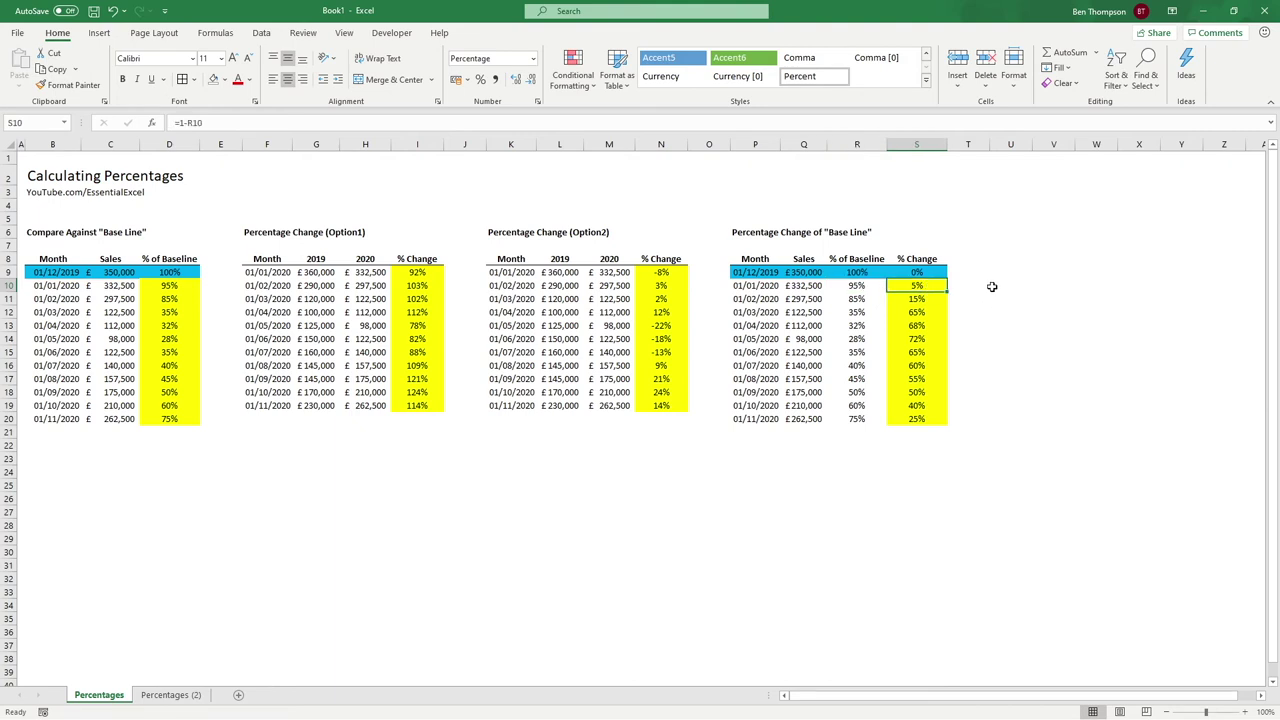
Open the Percentages (2) sheet and examine how the Percentage row corresponds to the Number row in B26:F27
left_click(172, 695)
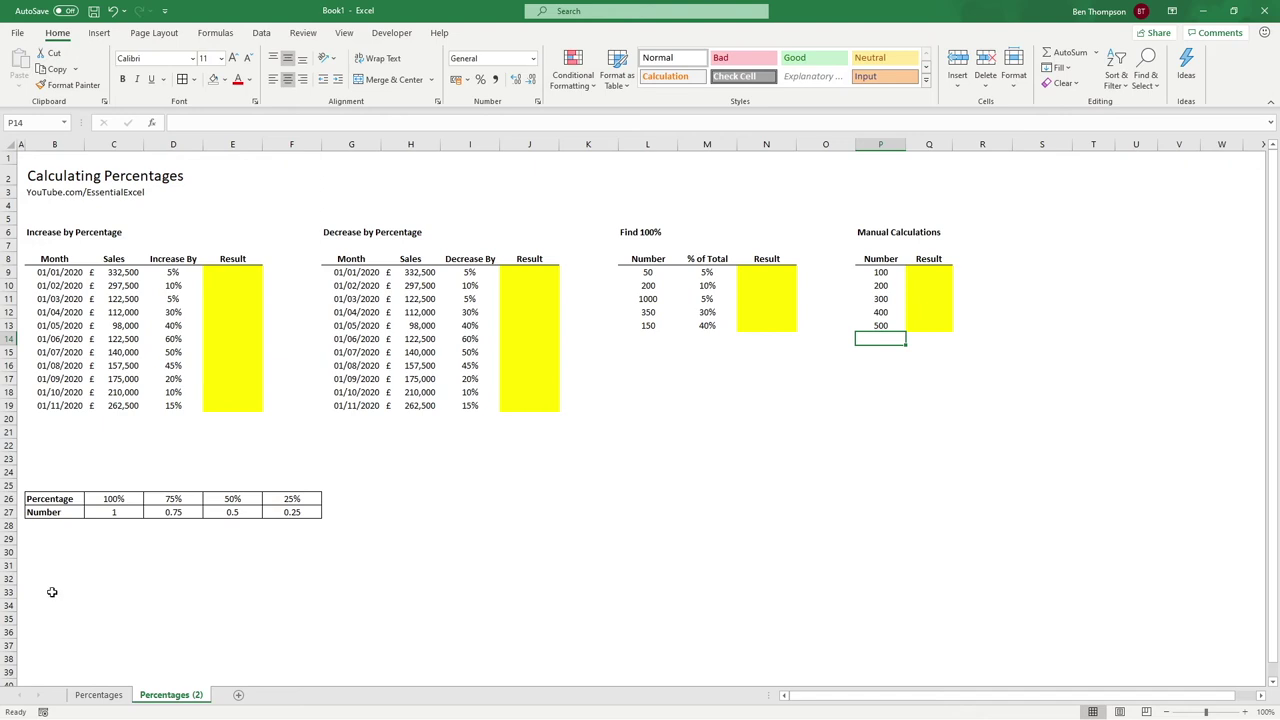
left_click(53, 499)
left_click_drag(87, 502, 289, 500)
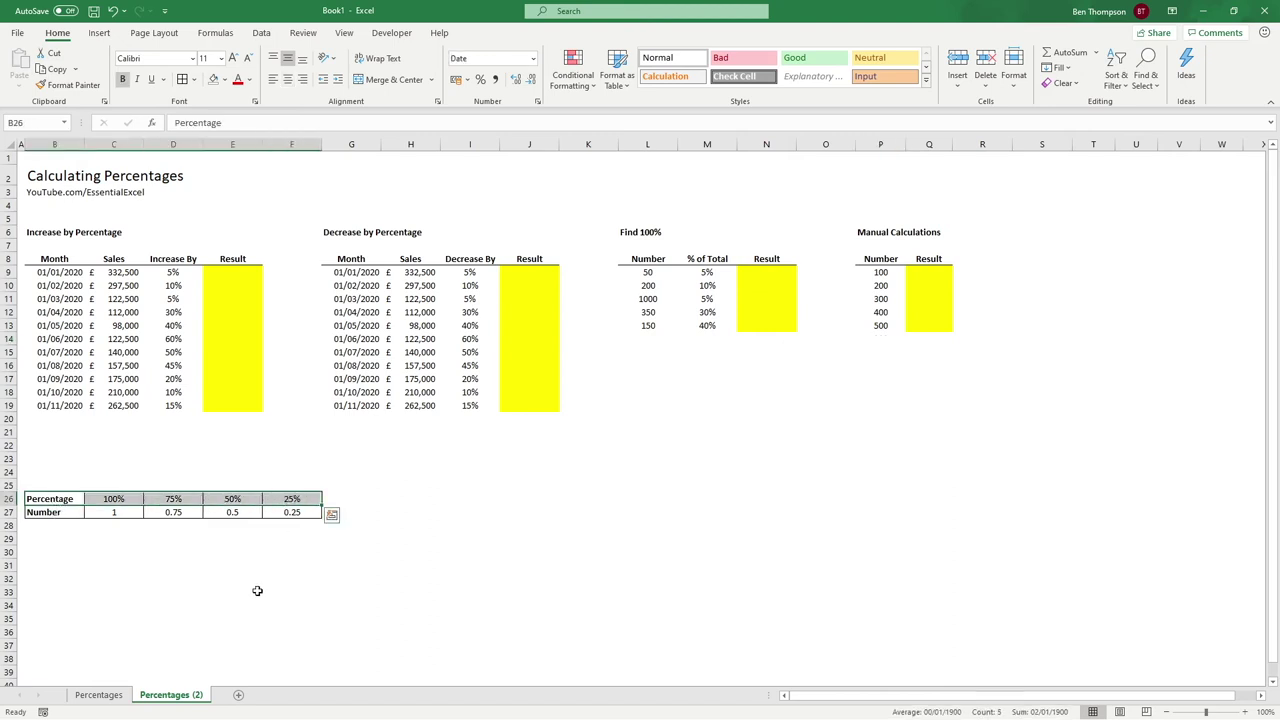
left_click(127, 506)
left_click(156, 497)
left_click(240, 500)
left_click(305, 500)
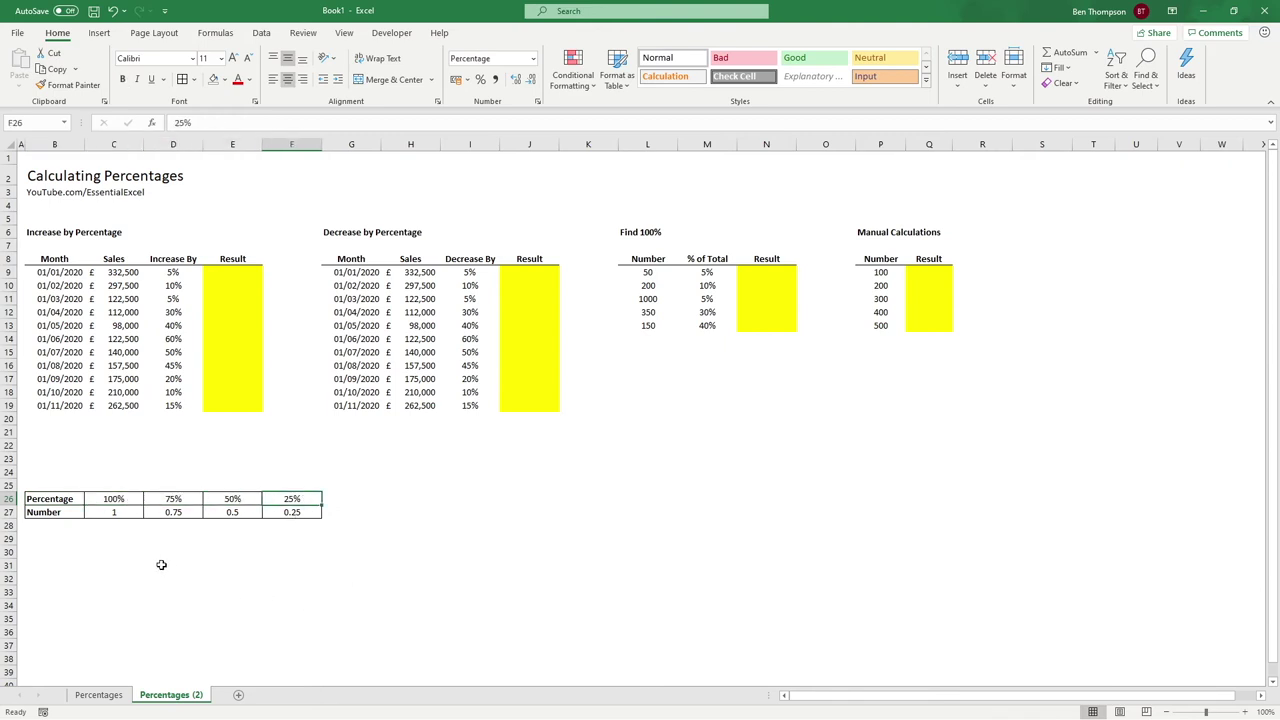
left_click_drag(120, 512, 283, 514)
Try the sample calculation =100*0.25 in F30, check its formula, and clear the cell
left_click(292, 551)
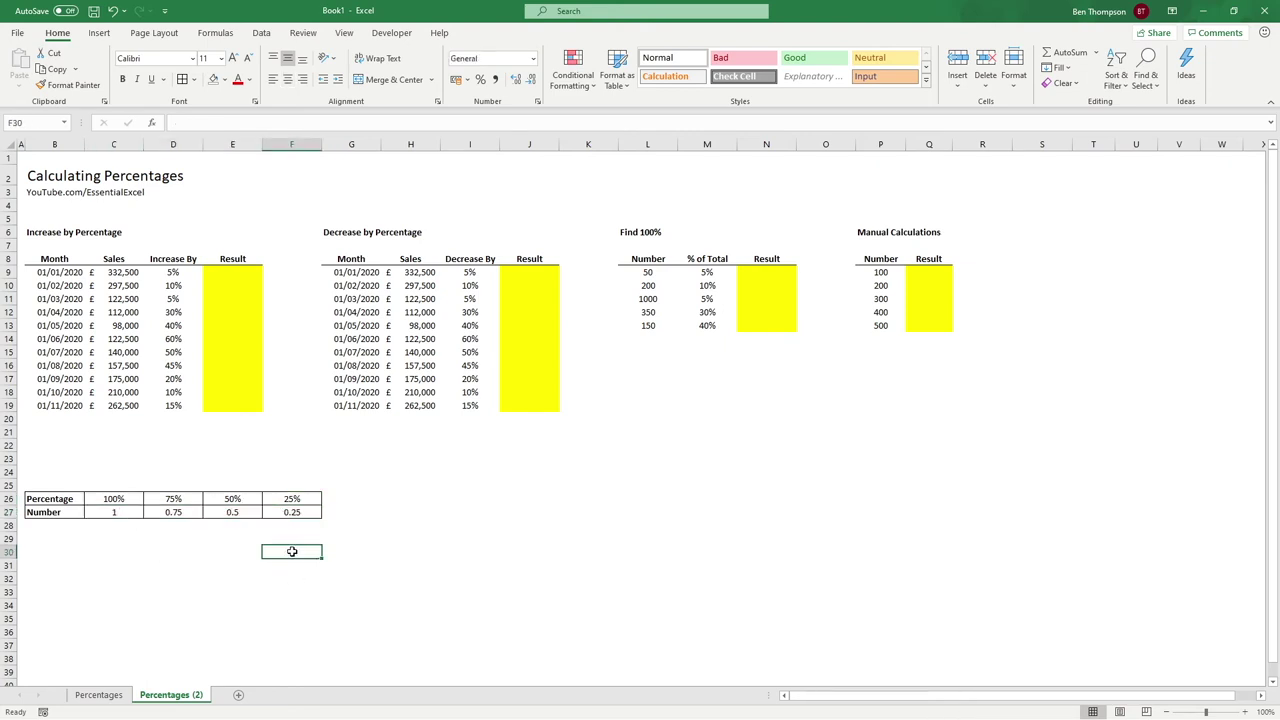
type("=")
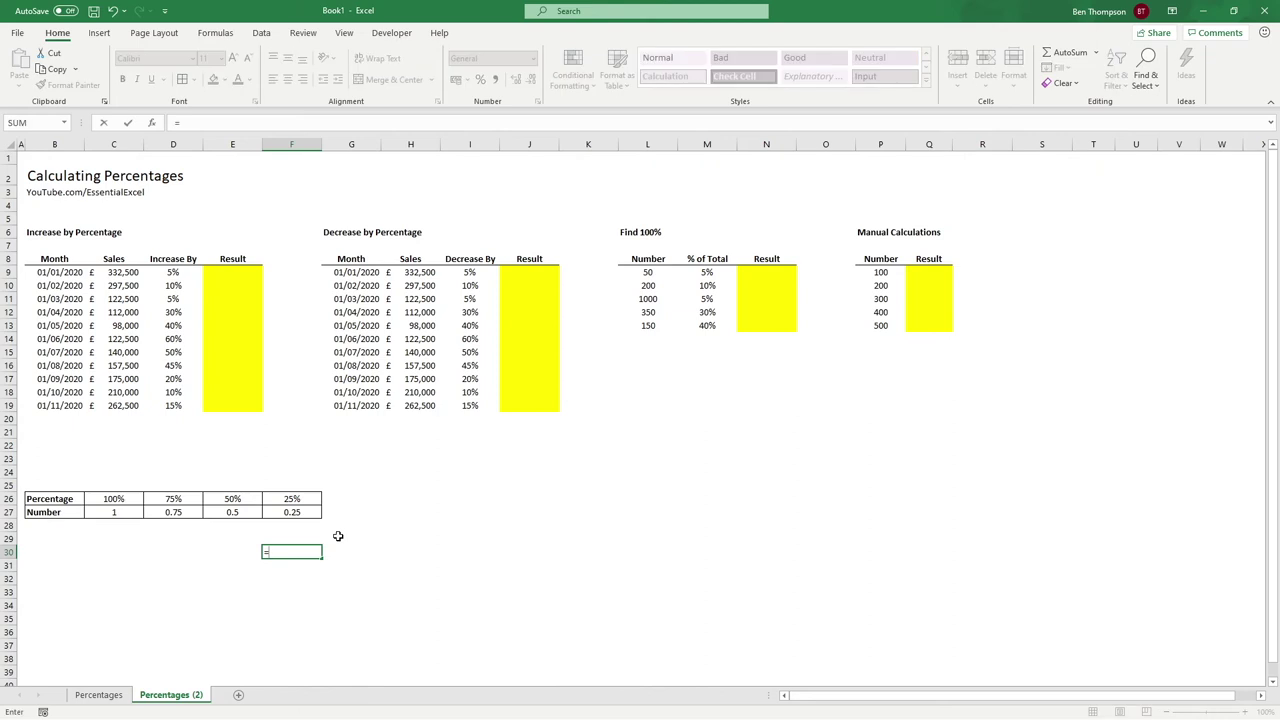
type("100*0.25")
key("Return")
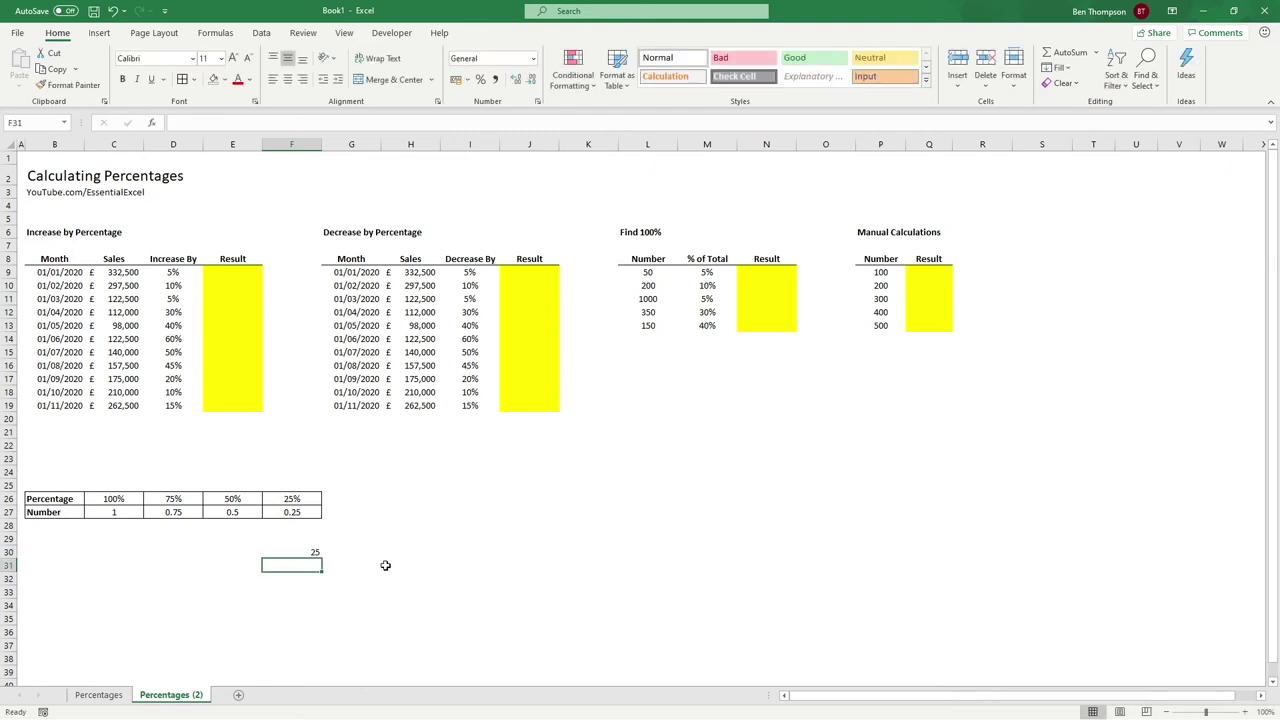
left_click(298, 552)
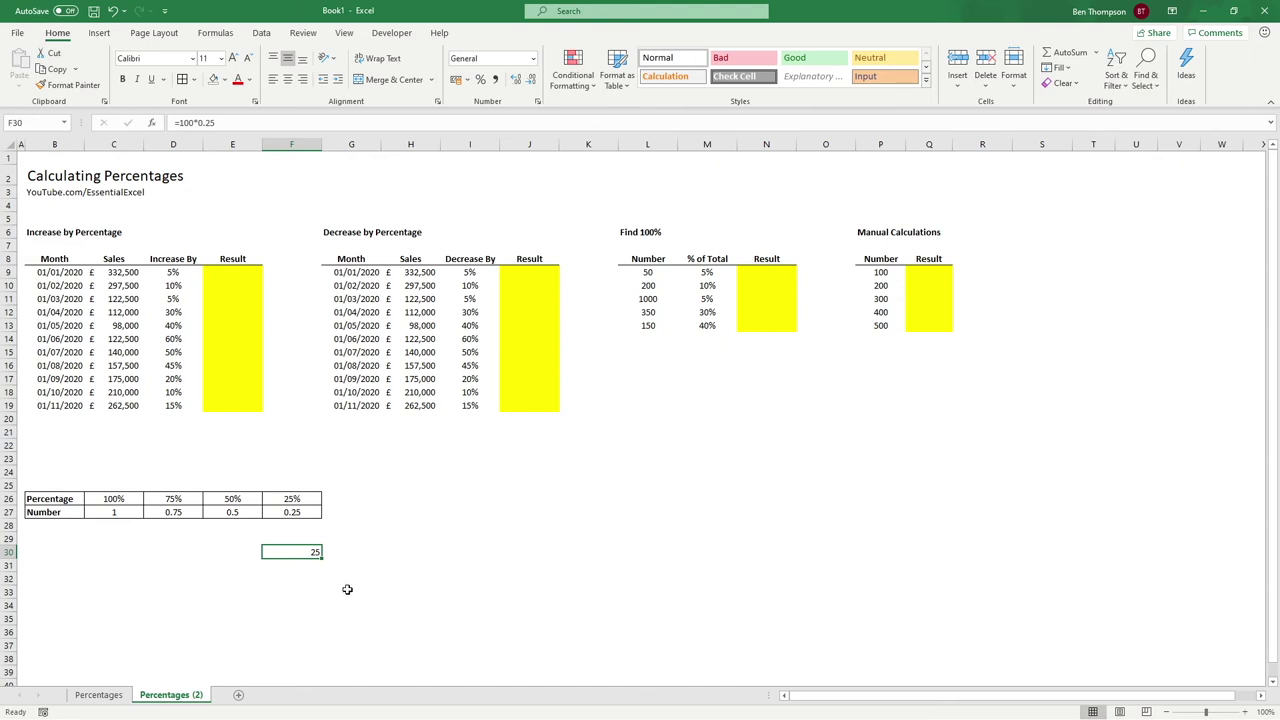
key("Delete")
Examine the Sales and Increase By columns of the "Increase by Percentage" table
left_click_drag(120, 265, 124, 404)
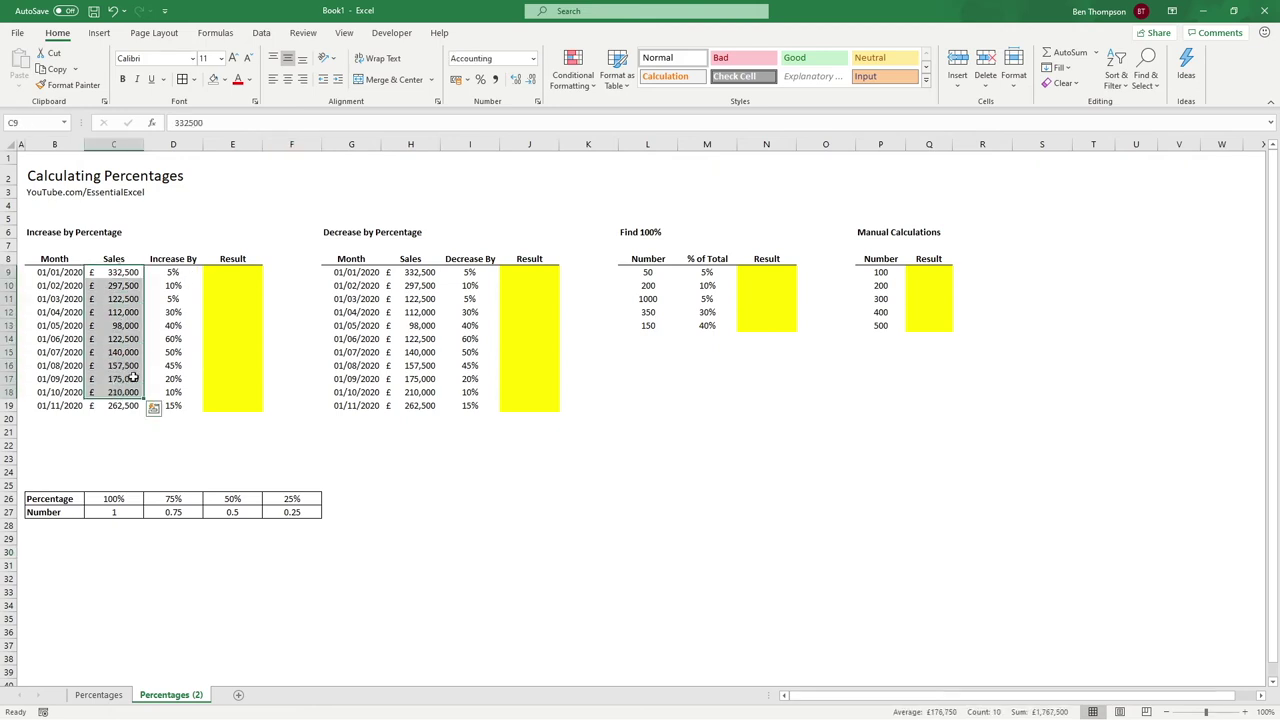
left_click(191, 258)
left_click_drag(175, 272, 171, 403)
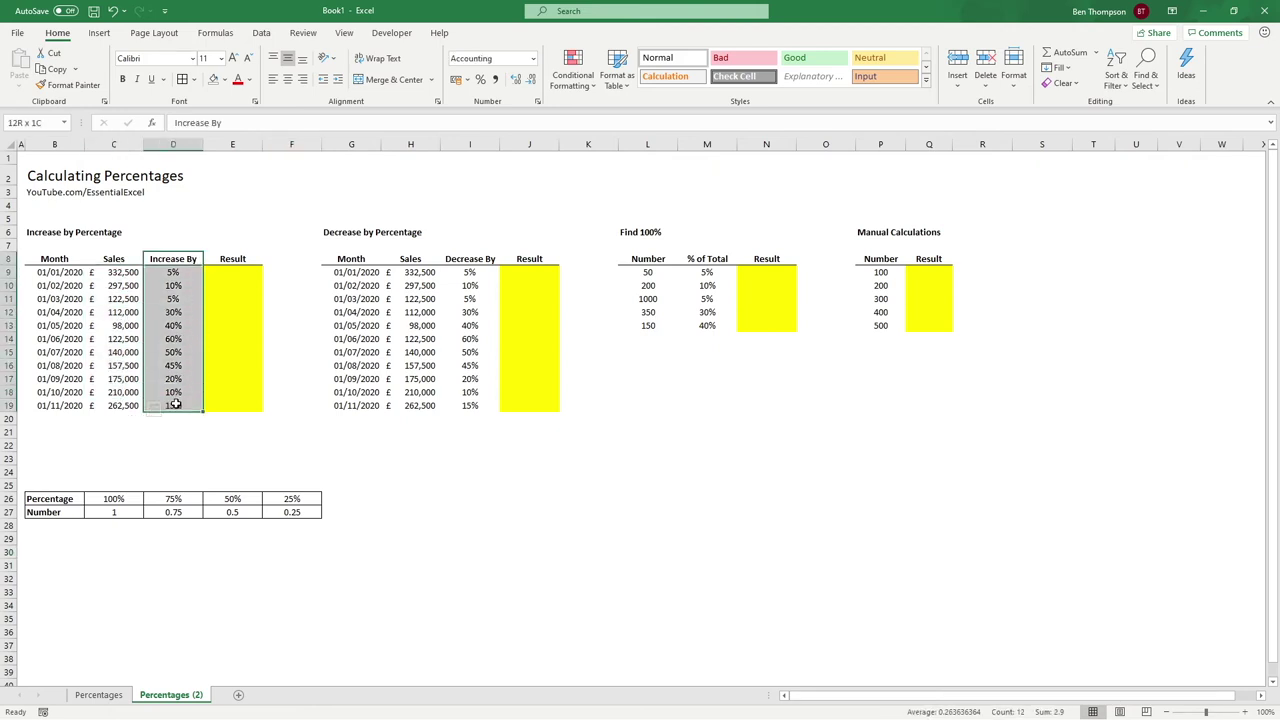
left_click(110, 272)
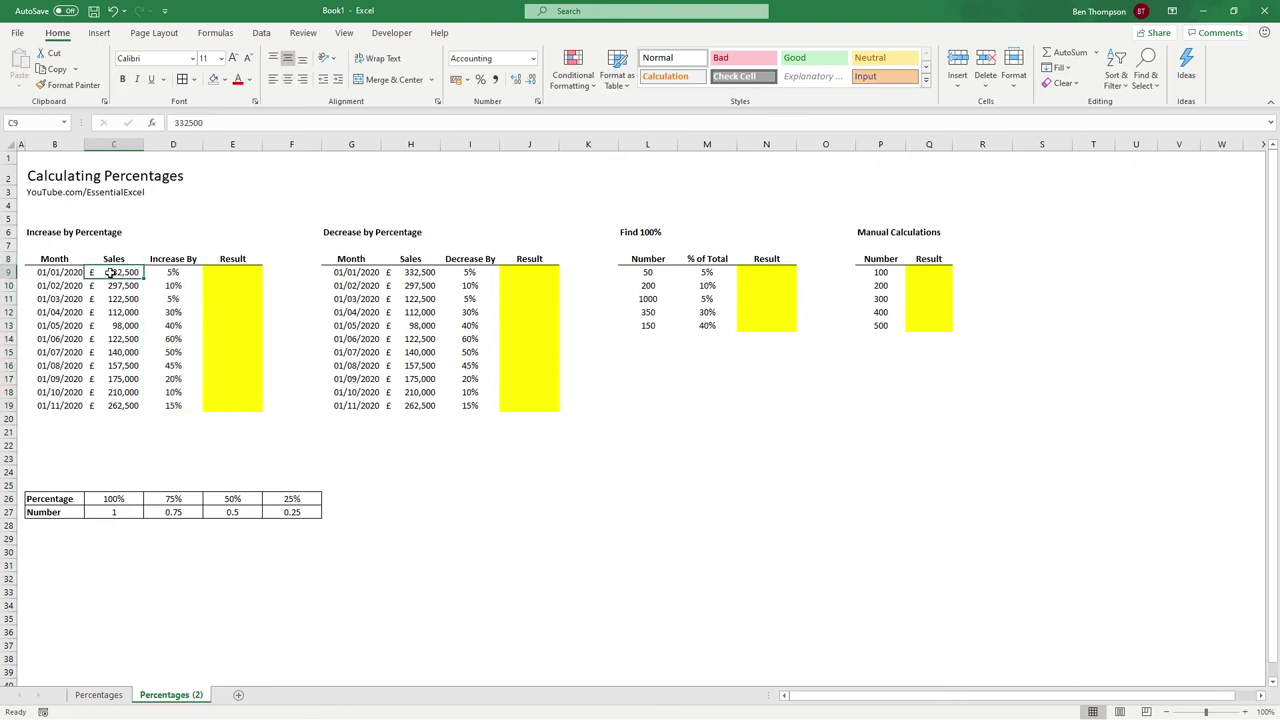
left_click(245, 274)
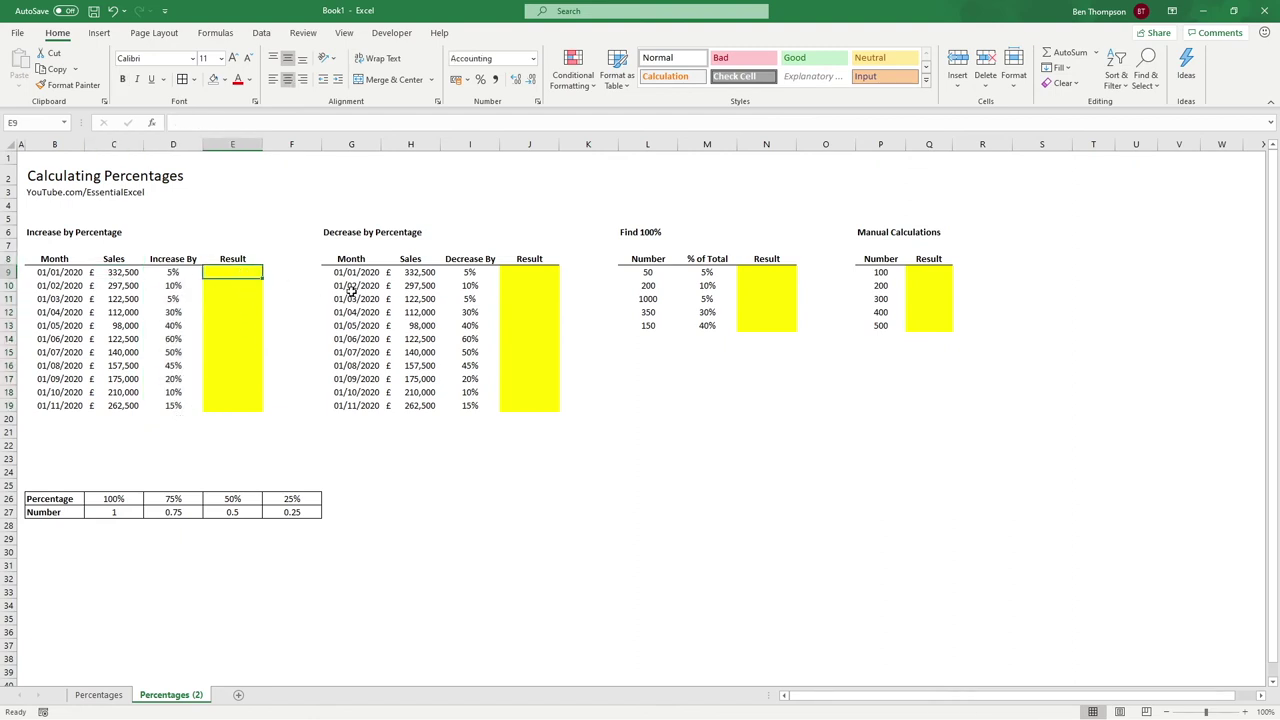
type("=")
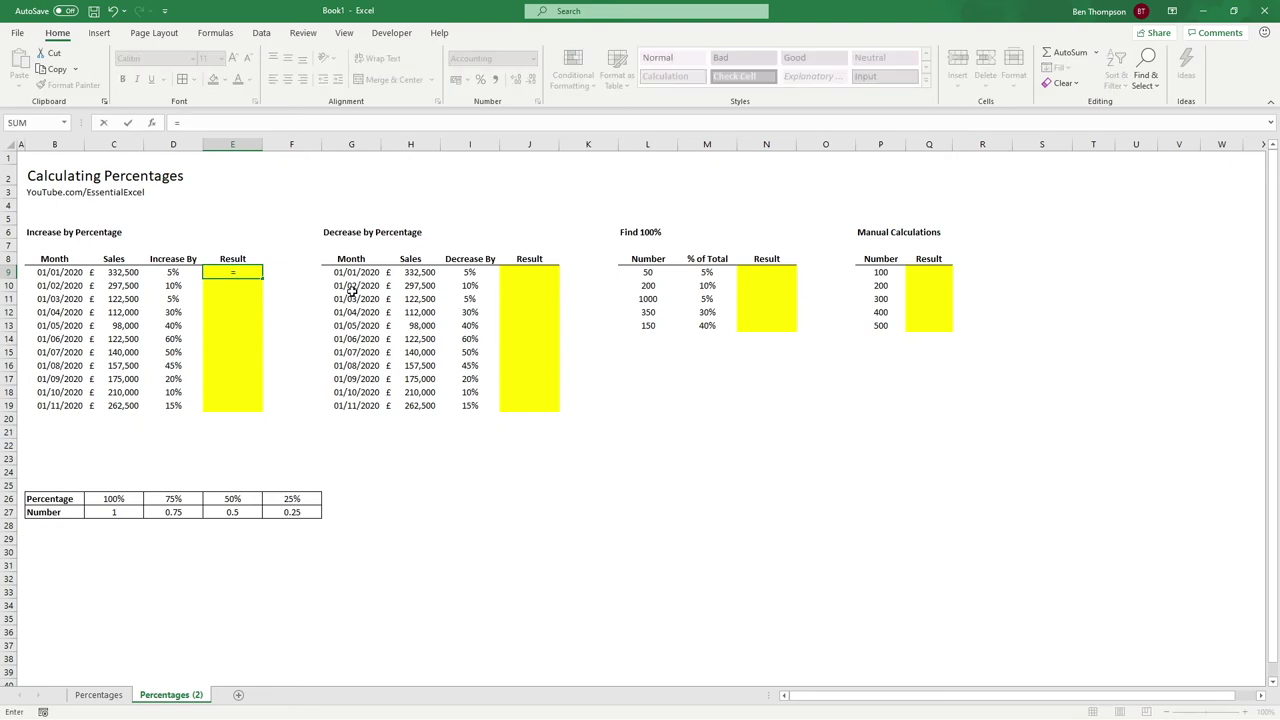
key("Escape")
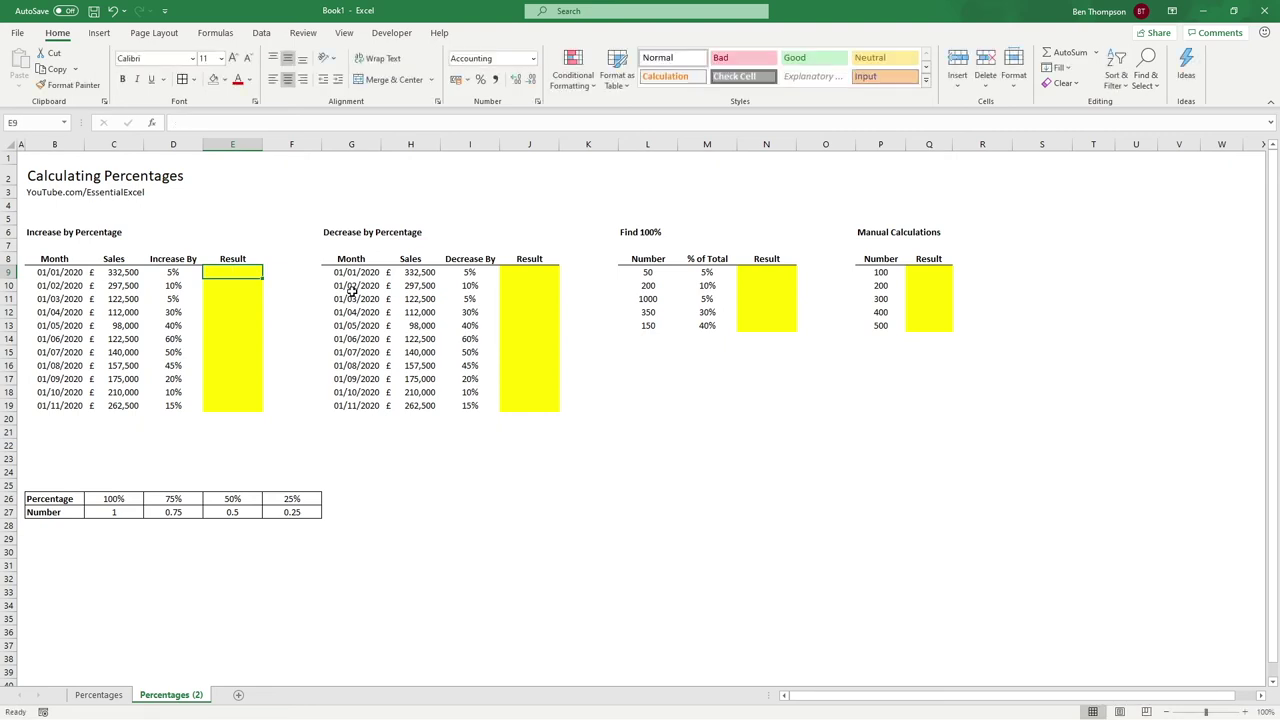
Format the Increase By values in D9:D19 as decimal numbers with the Comma style
left_click_drag(180, 272, 170, 406)
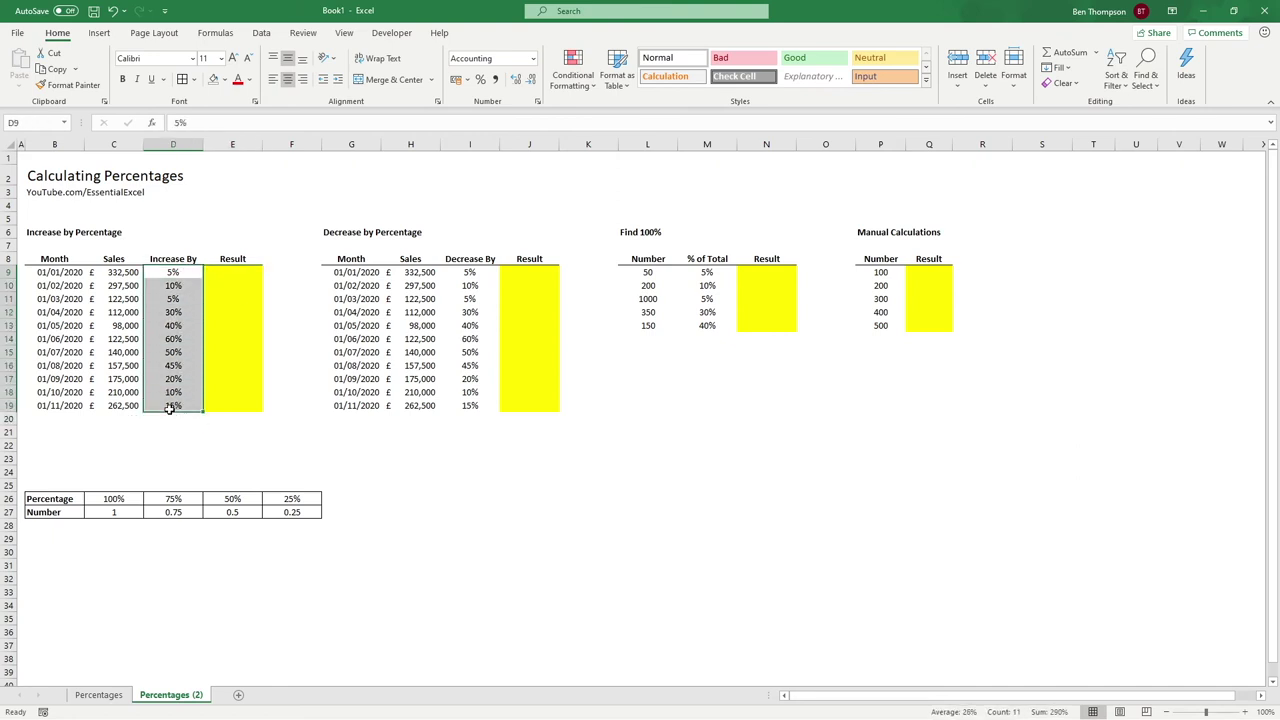
left_click(496, 80)
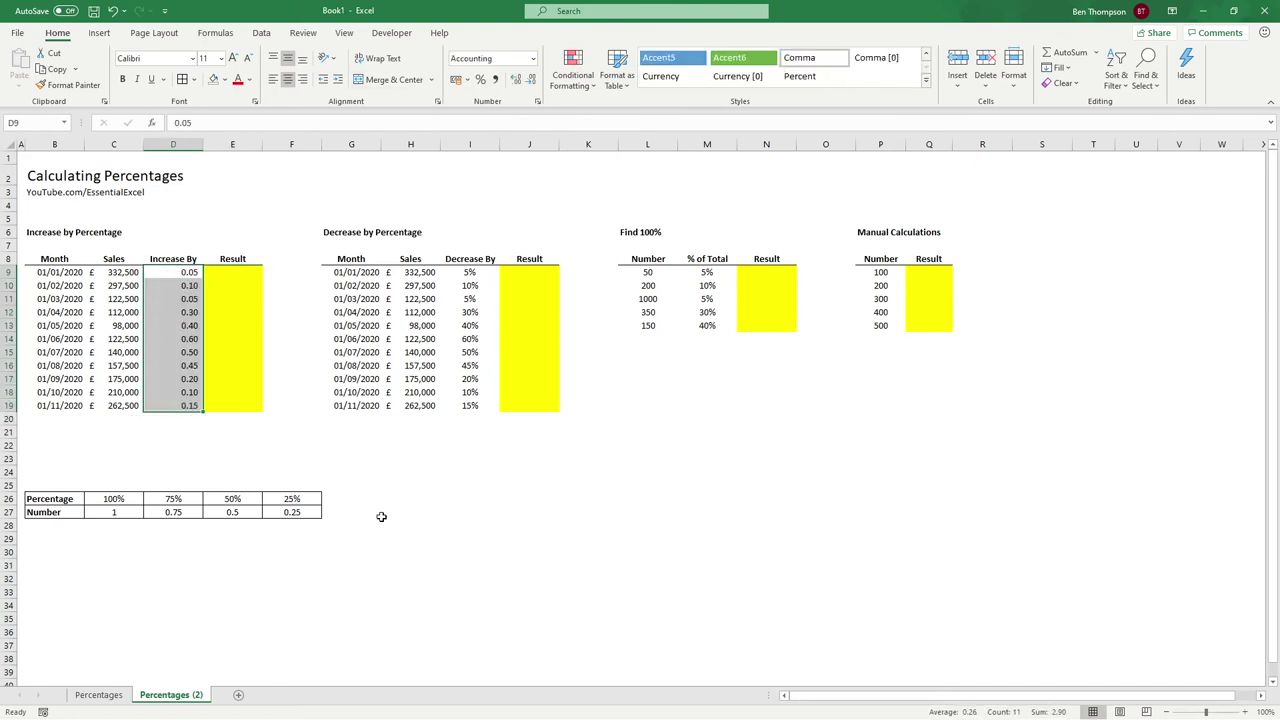
left_click(192, 272)
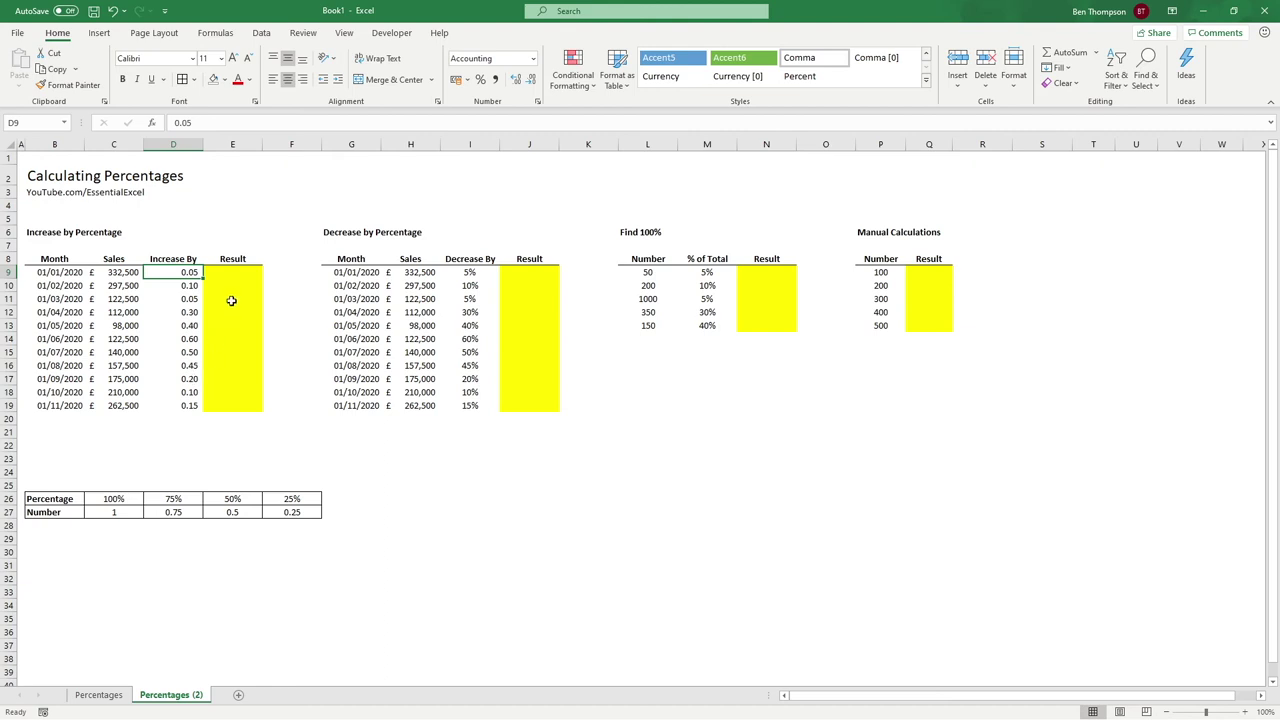
Compare January 2020's Sales, Increase By and Result cells in the "Increase by Percentage" table
left_click(118, 276)
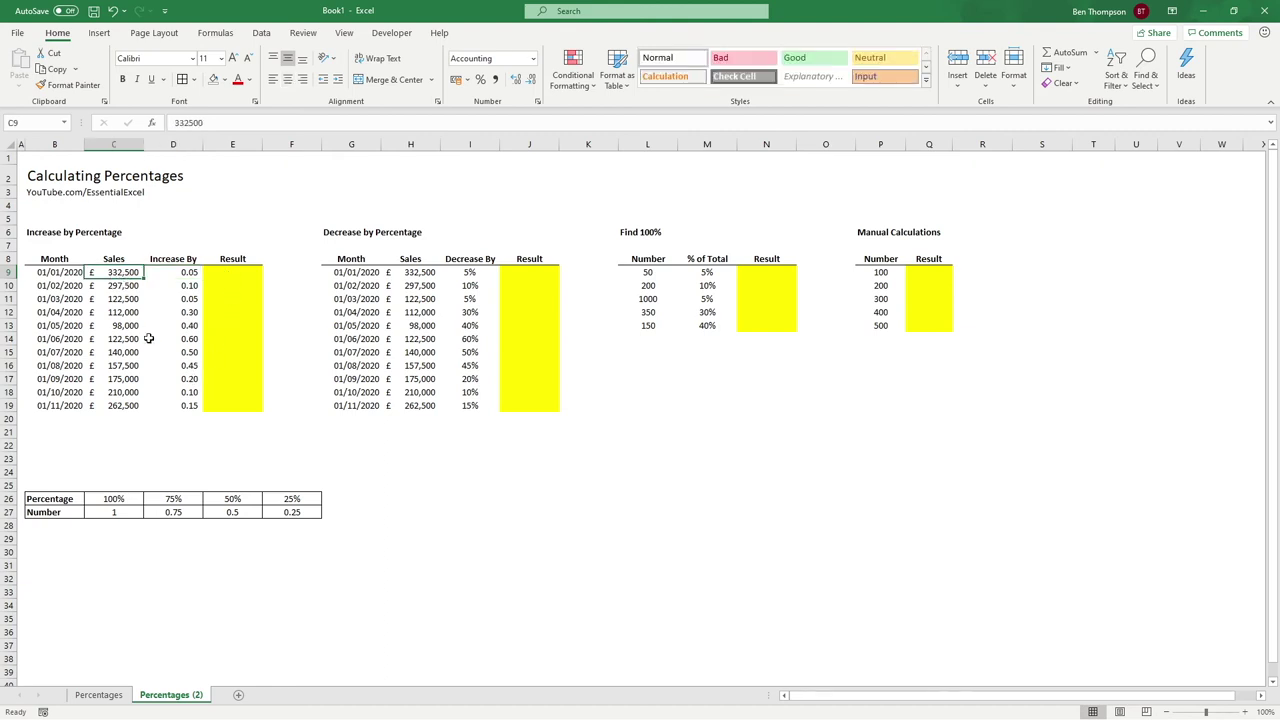
left_click(199, 272)
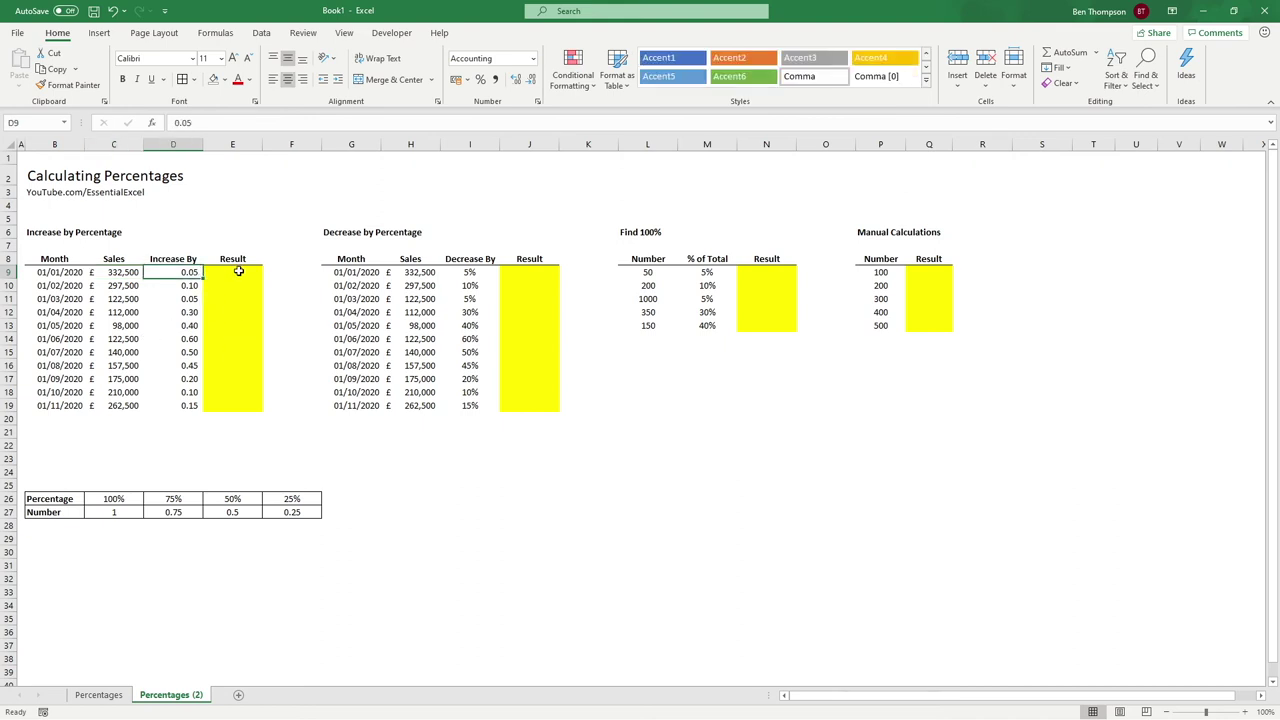
left_click(140, 273)
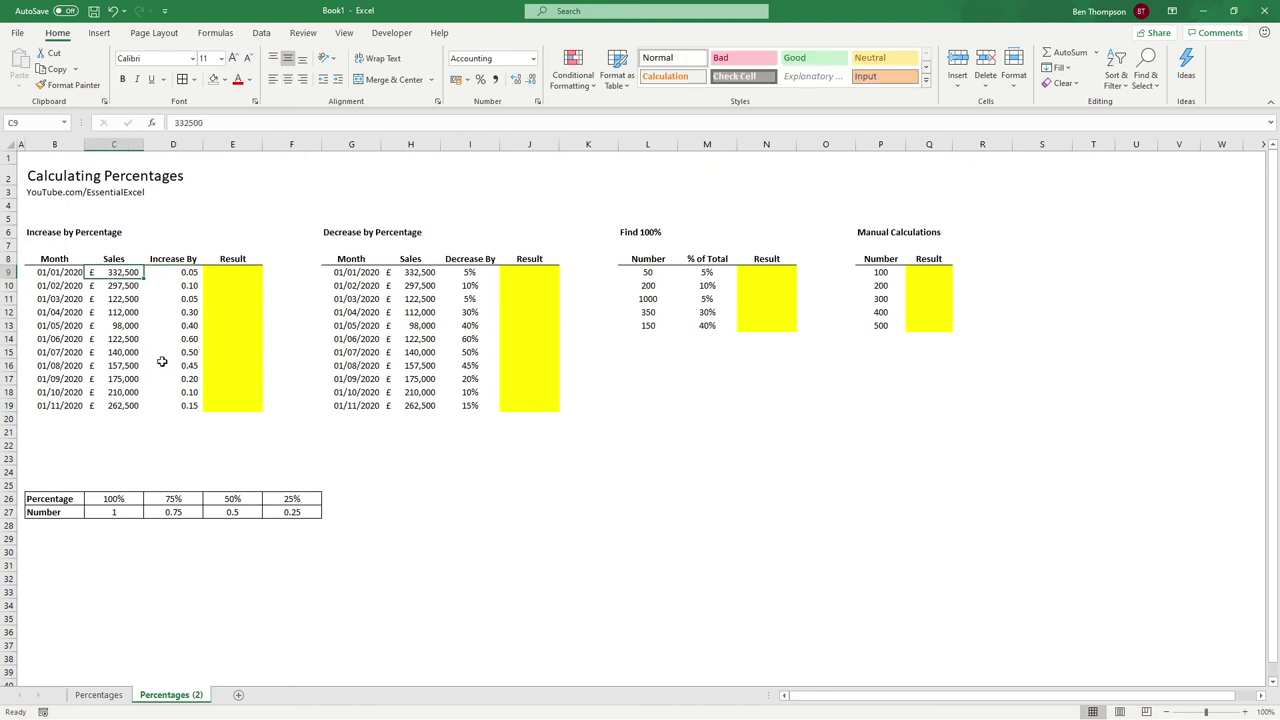
left_click(226, 271)
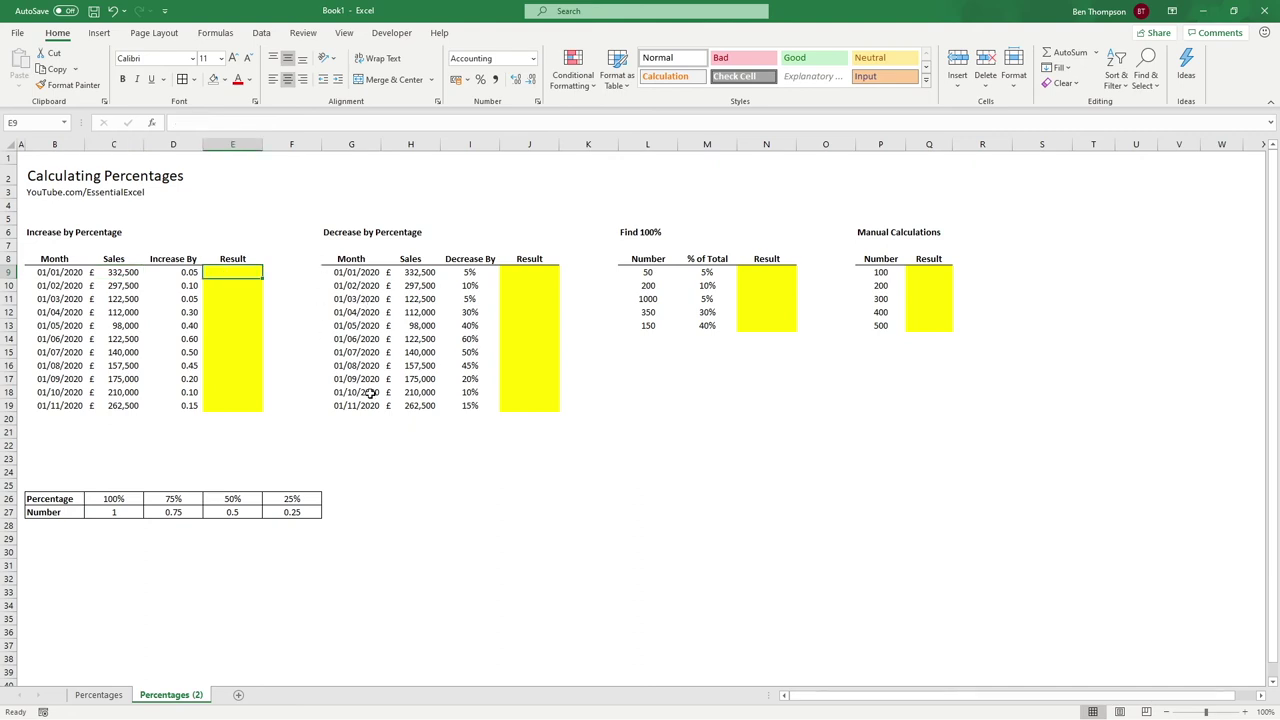
left_click(189, 272)
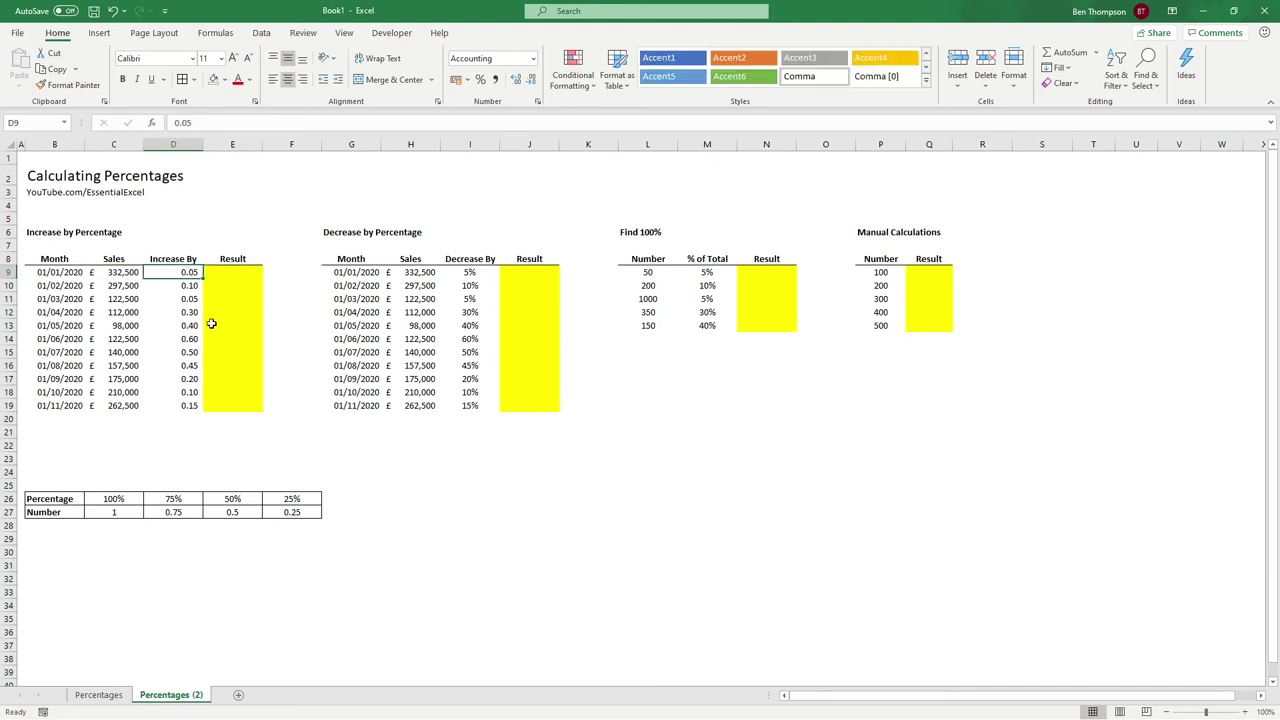
Enter =1+D9 in the January 2020 Result cell E9 of the "Increase by Percentage" table
left_click(241, 273)
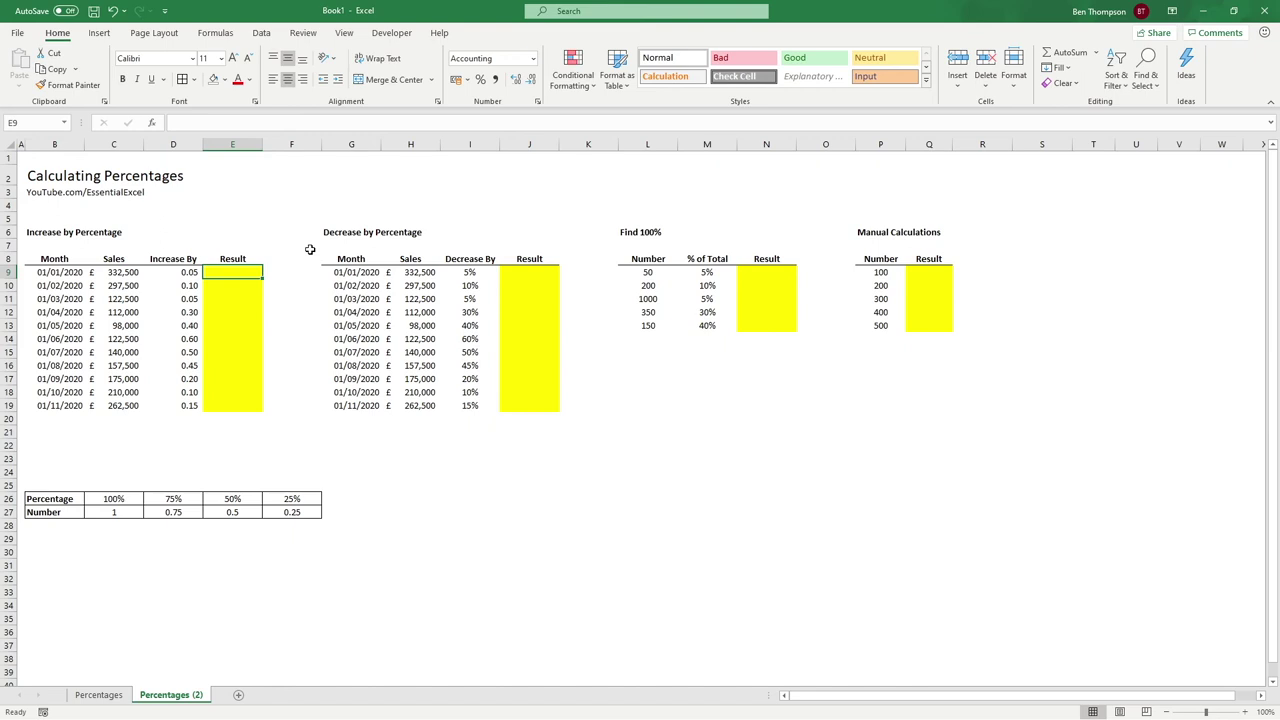
type("=")
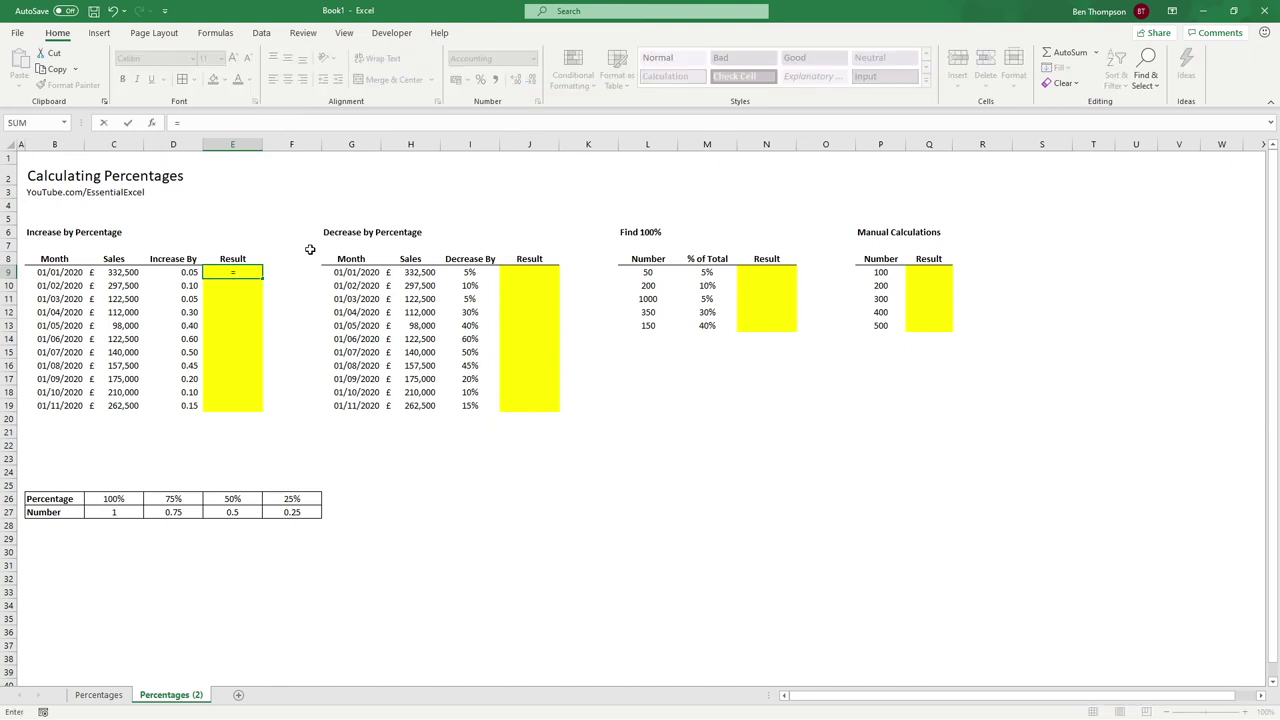
type("1+d9")
key("Return")
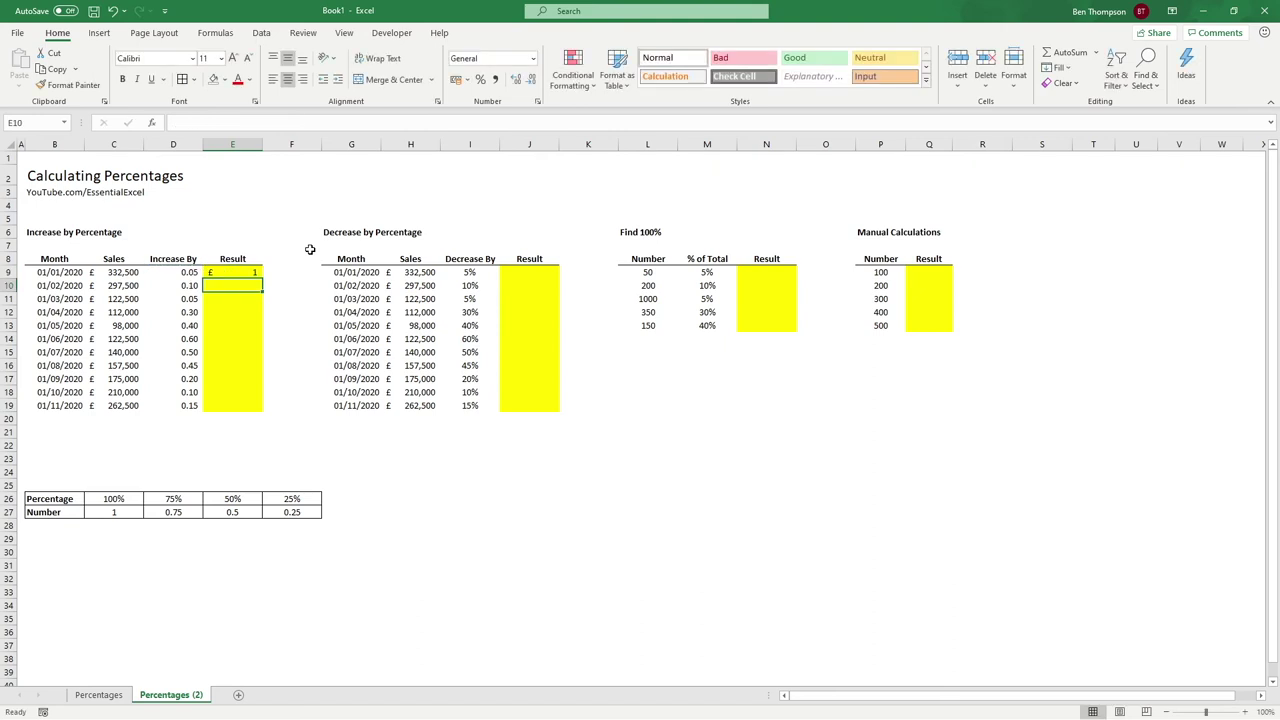
Format the Result column of the "Increase by Percentage" table, starting at E9, with the Comma style
left_click_drag(232, 271, 233, 405)
left_click(492, 79)
left_click(273, 418)
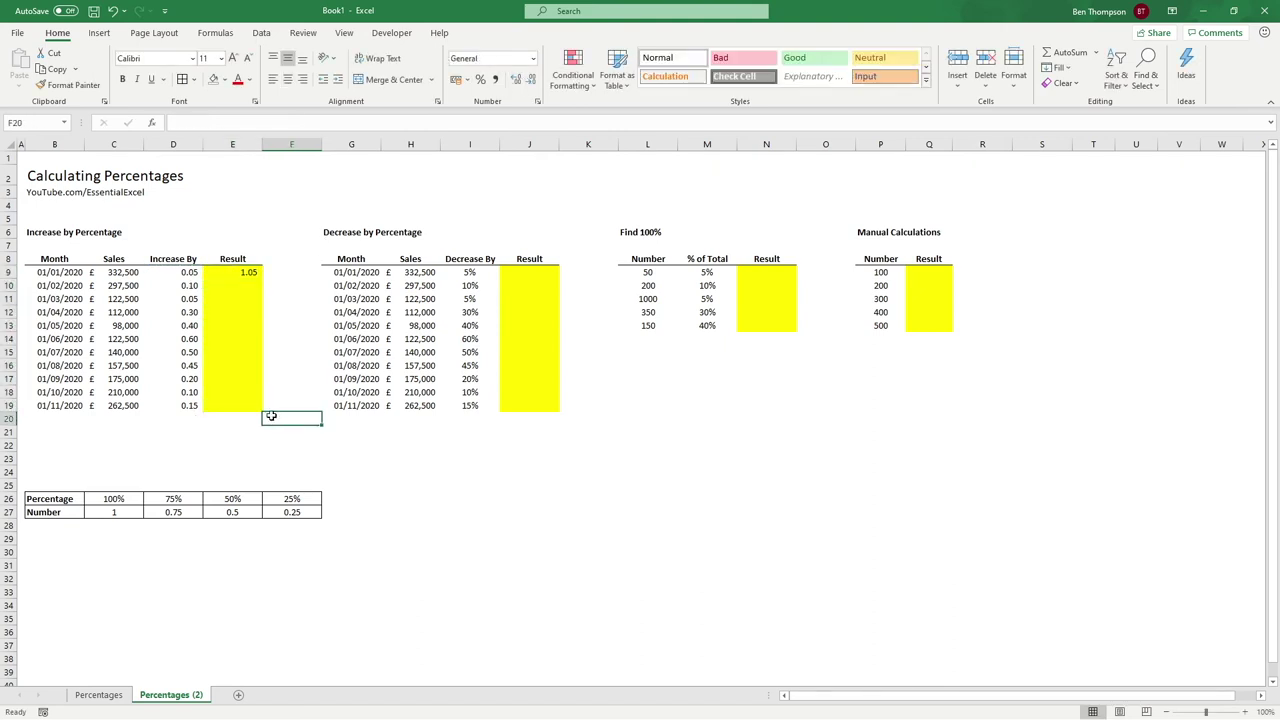
Change the January 2020 Result formula in E9 of the "Increase by Percentage" table to =C9*(1+D9)
left_click(238, 272)
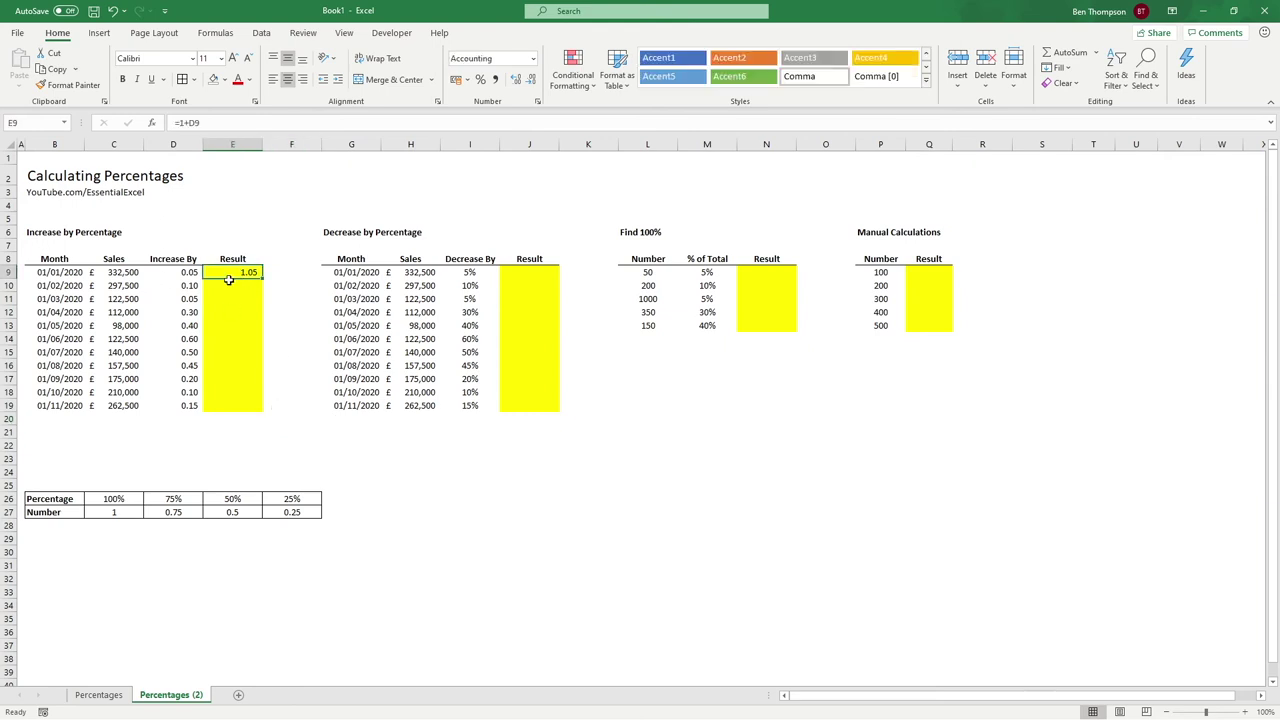
left_click(95, 274)
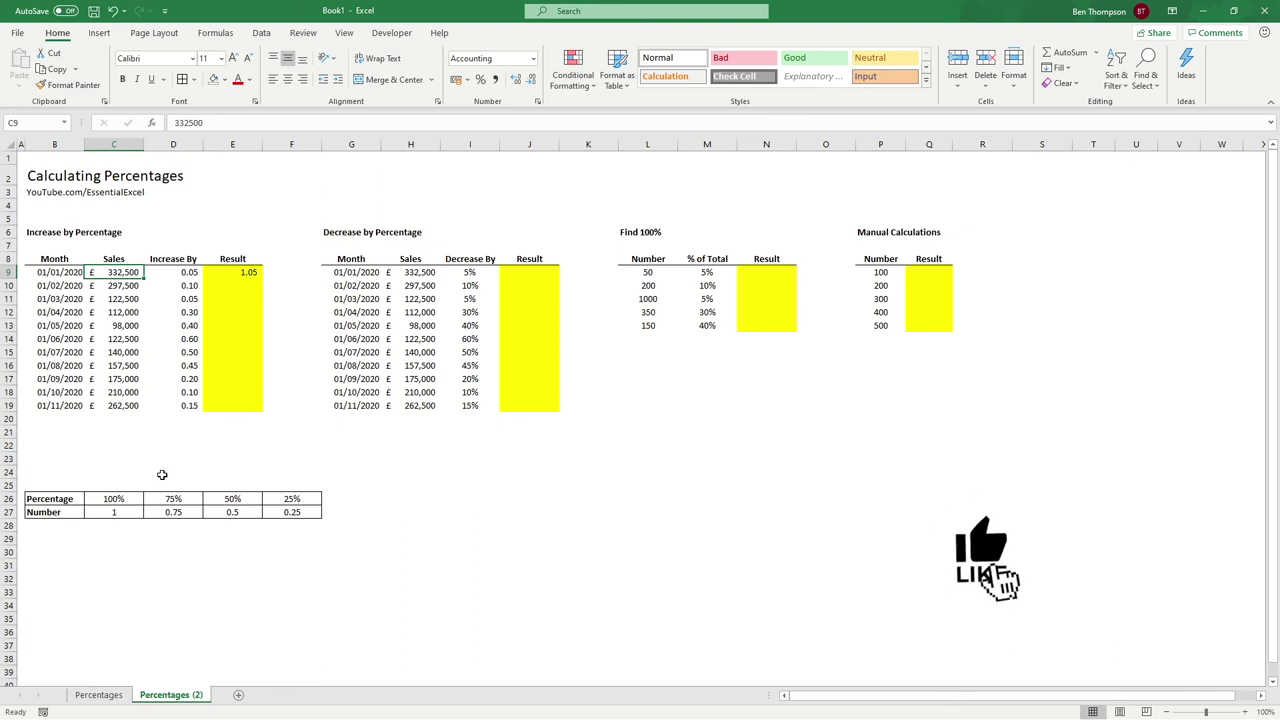
left_click(230, 274)
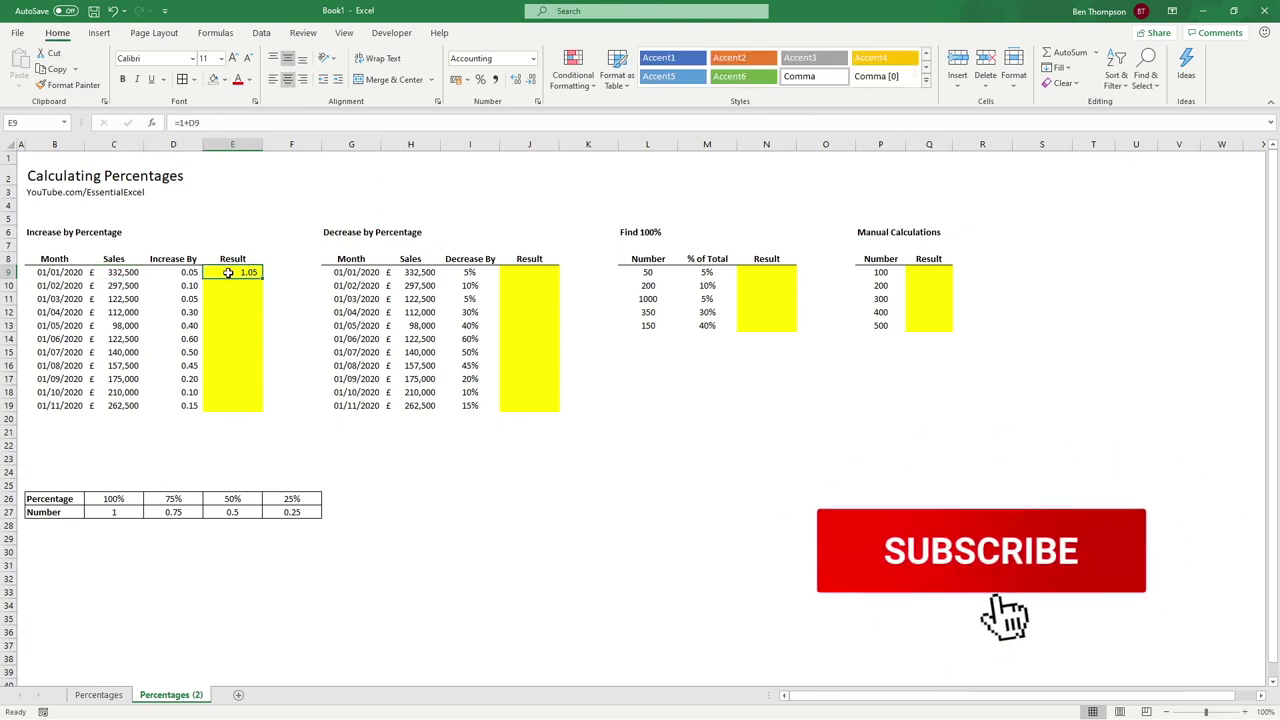
left_click(186, 123)
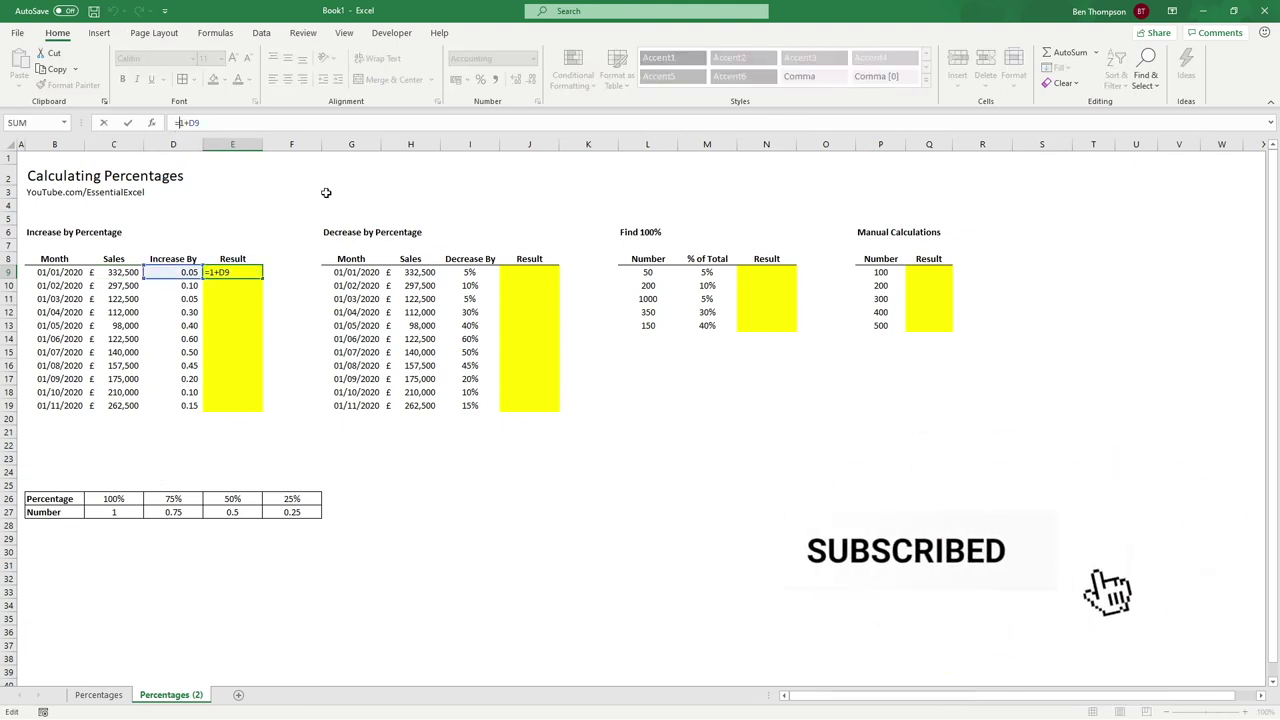
type("(1+D9)")
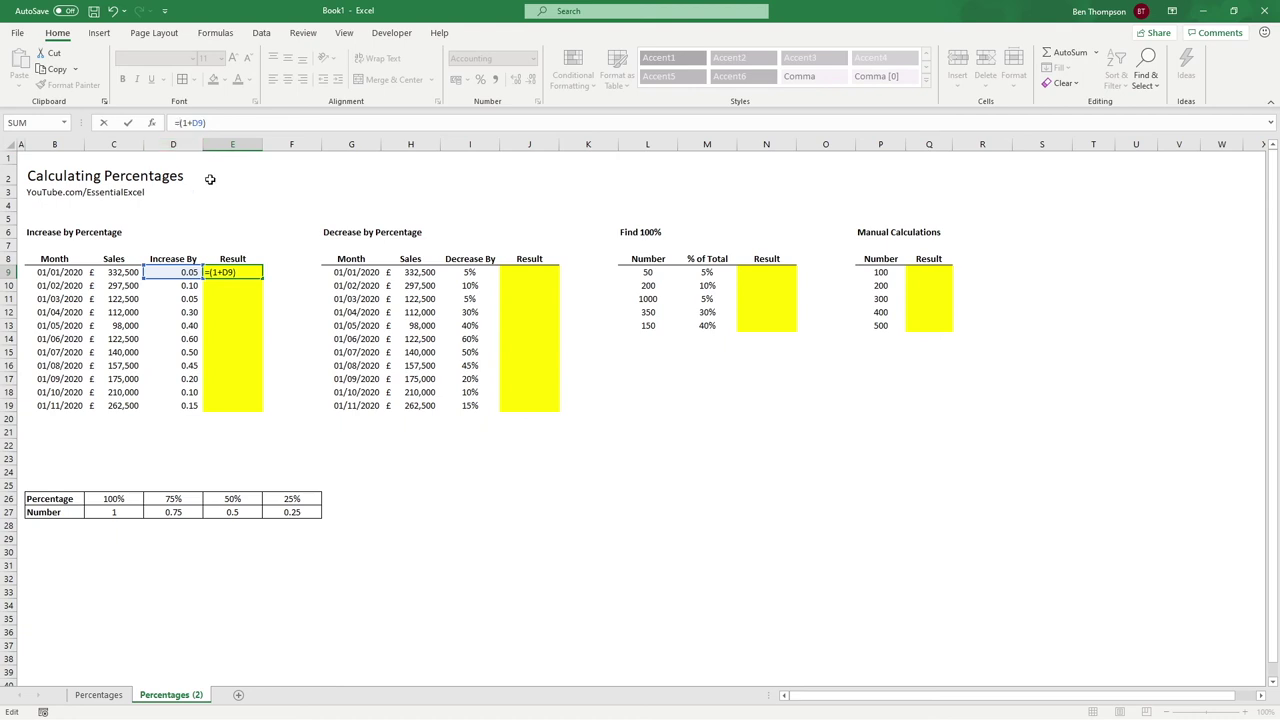
left_click(120, 272)
type("*")
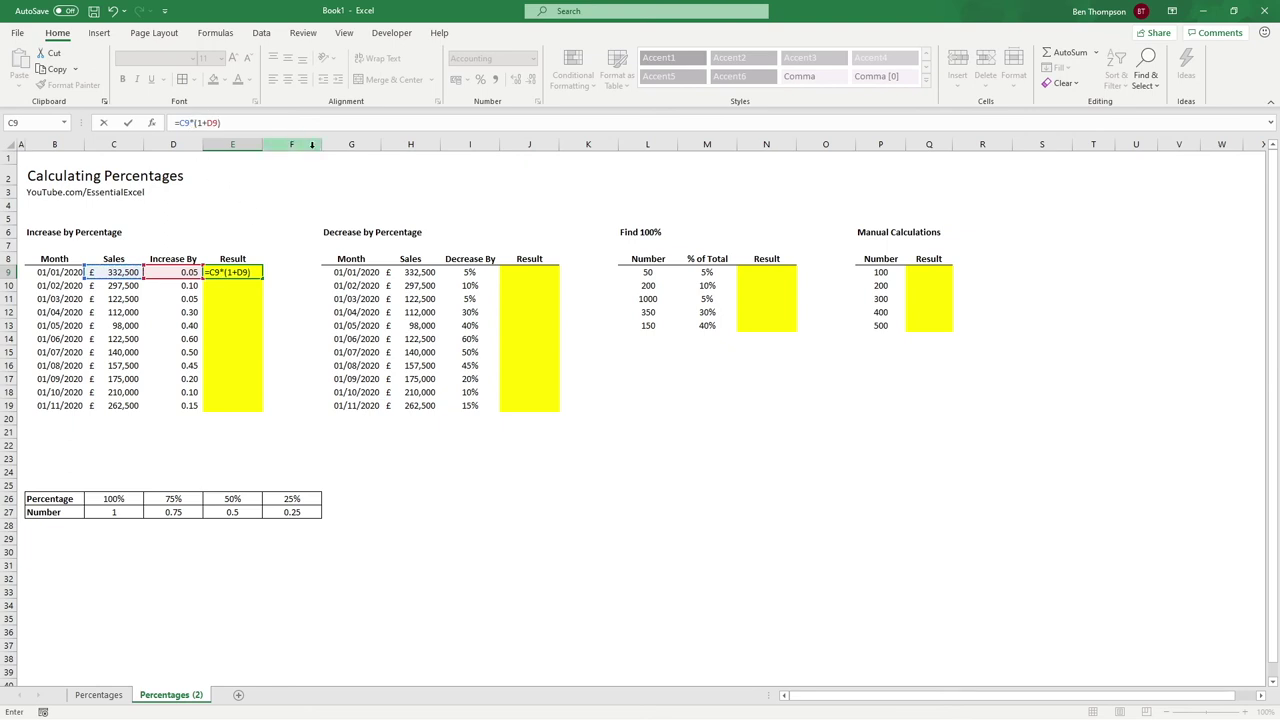
key("Return")
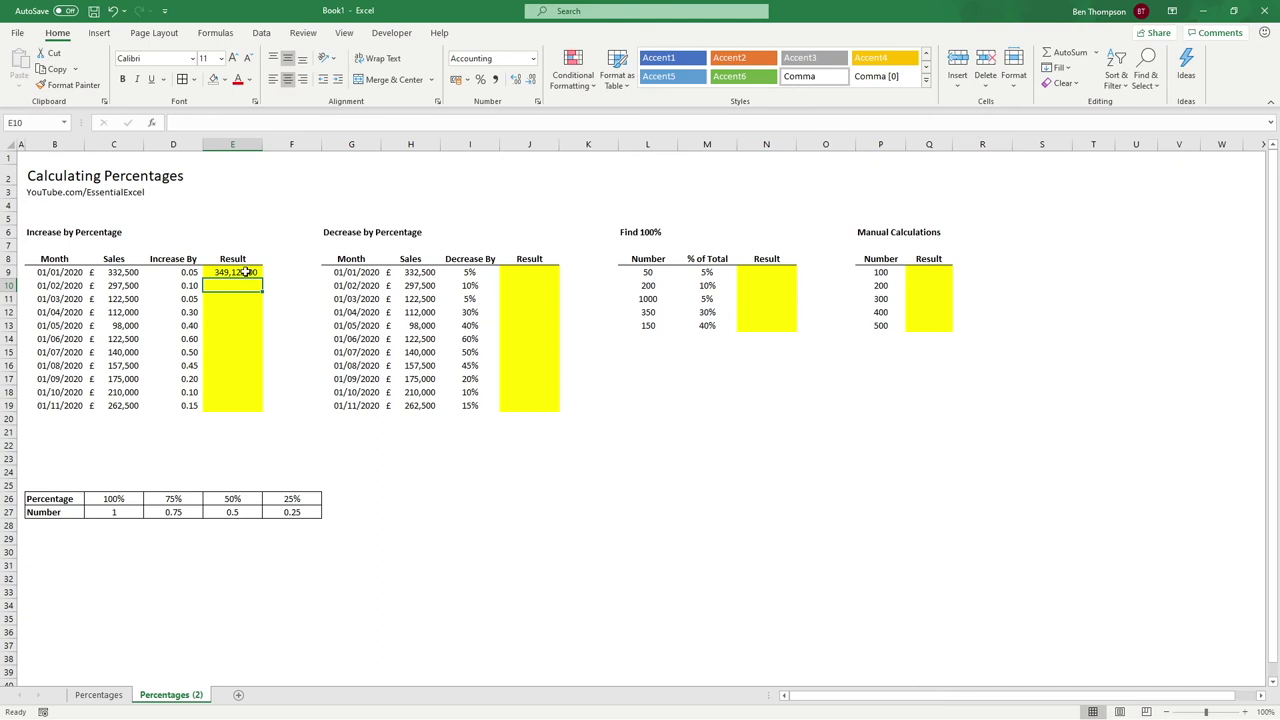
Set the January 2020 Sales value in C9 to 100000 and compare it with the Result in E9
left_click(117, 273)
type("100000")
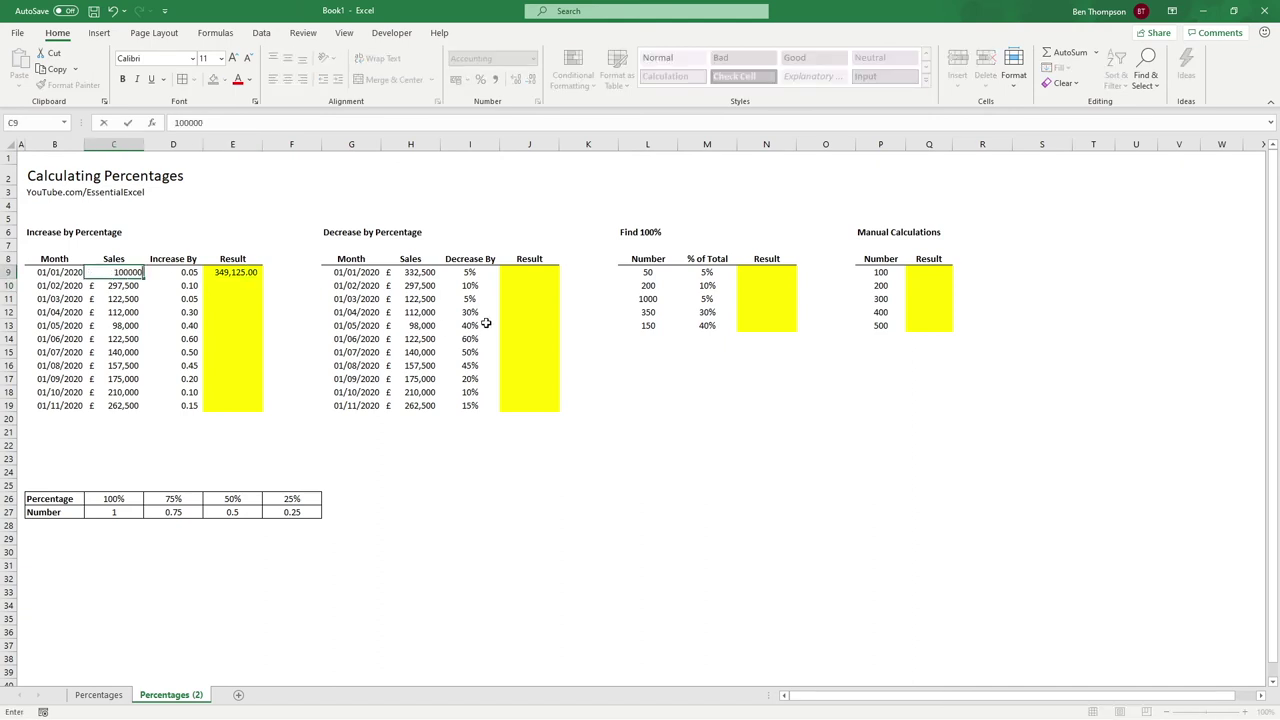
key("Return")
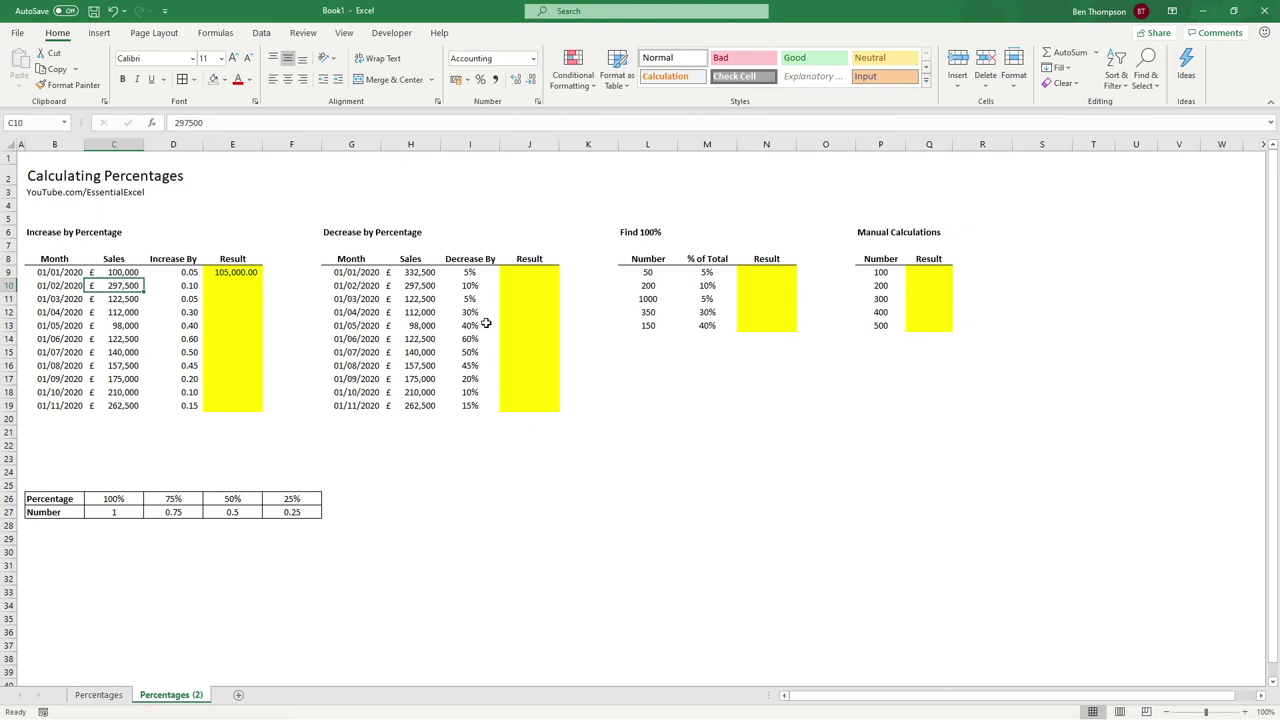
left_click(242, 276)
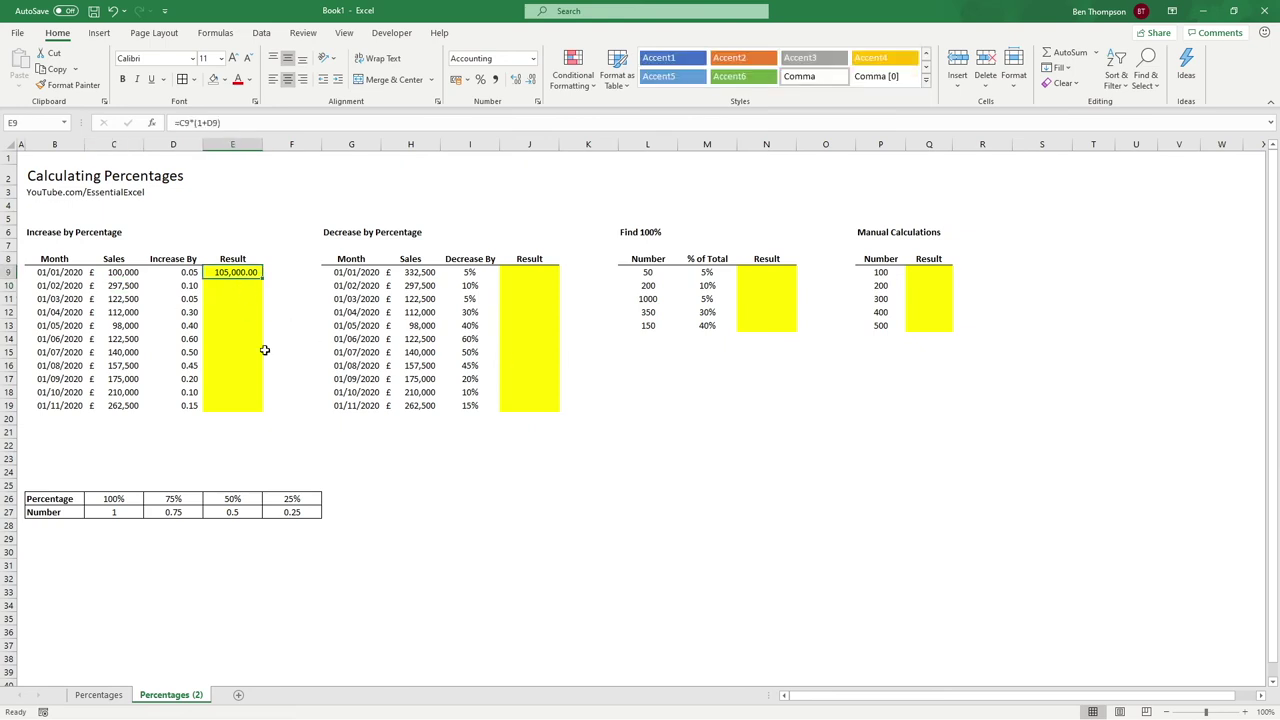
left_click(122, 274)
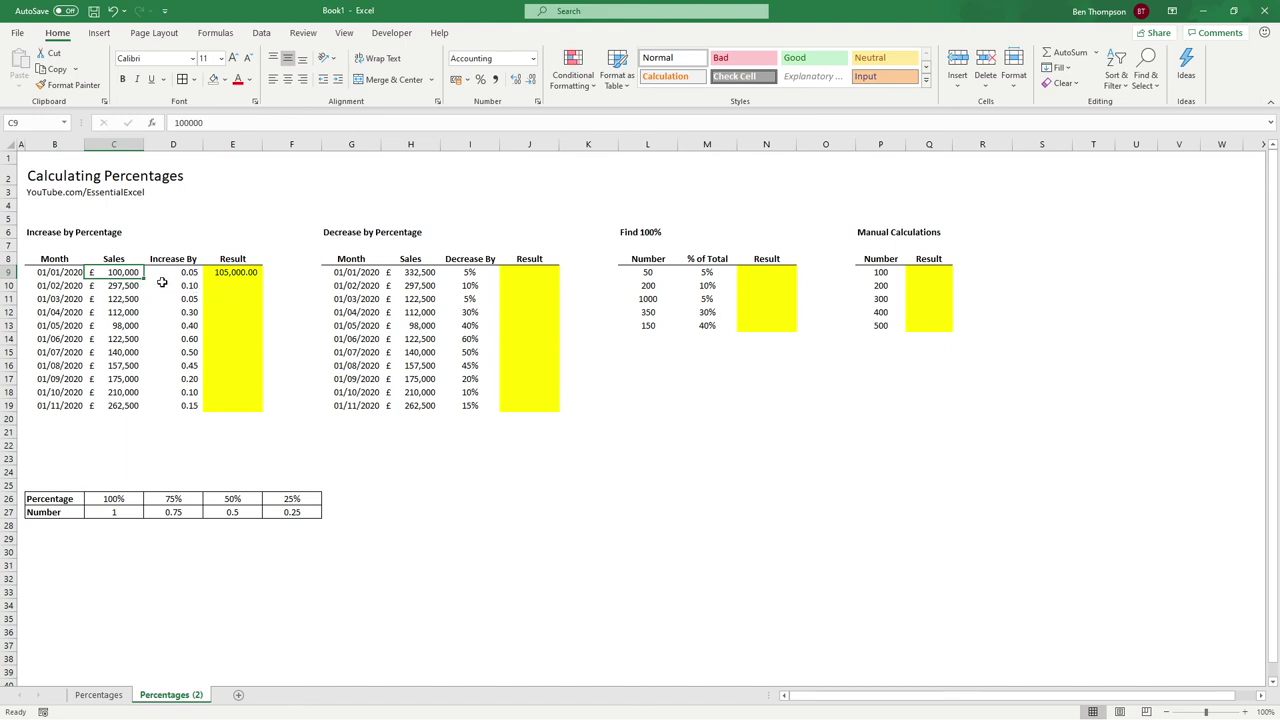
left_click(242, 276)
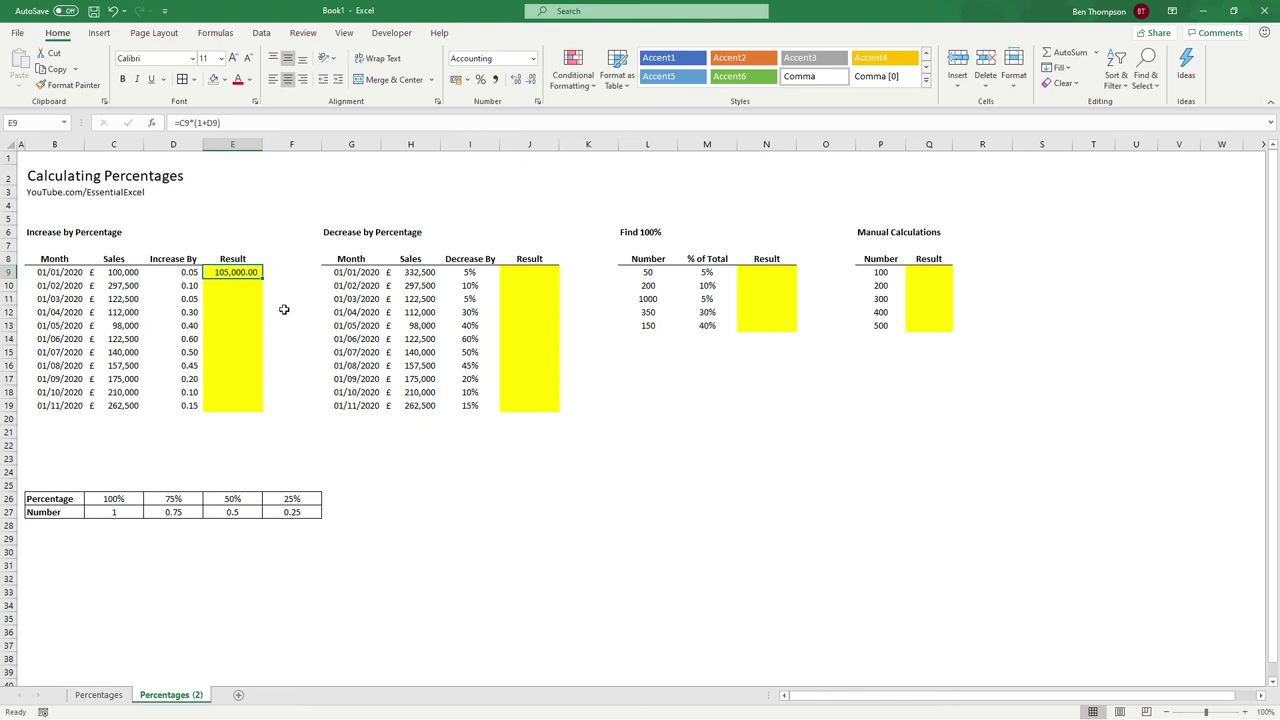
Fill the E9 formula down to E19 and display the results without decimal places
left_click_drag(263, 278, 265, 408)
left_click(530, 80)
left_click(530, 80)
left_click(408, 524)
Format the Increase By values in D9:D19 as percentages
left_click_drag(185, 272, 182, 406)
left_click(480, 79)
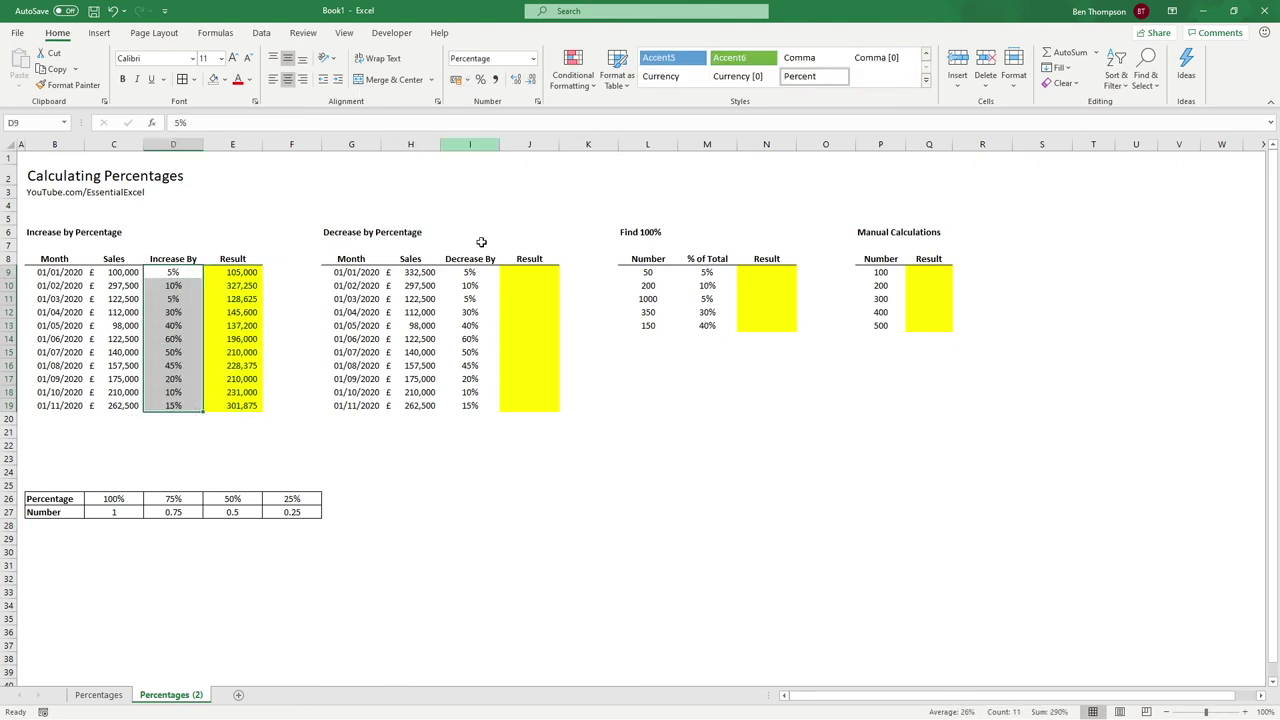
left_click(503, 470)
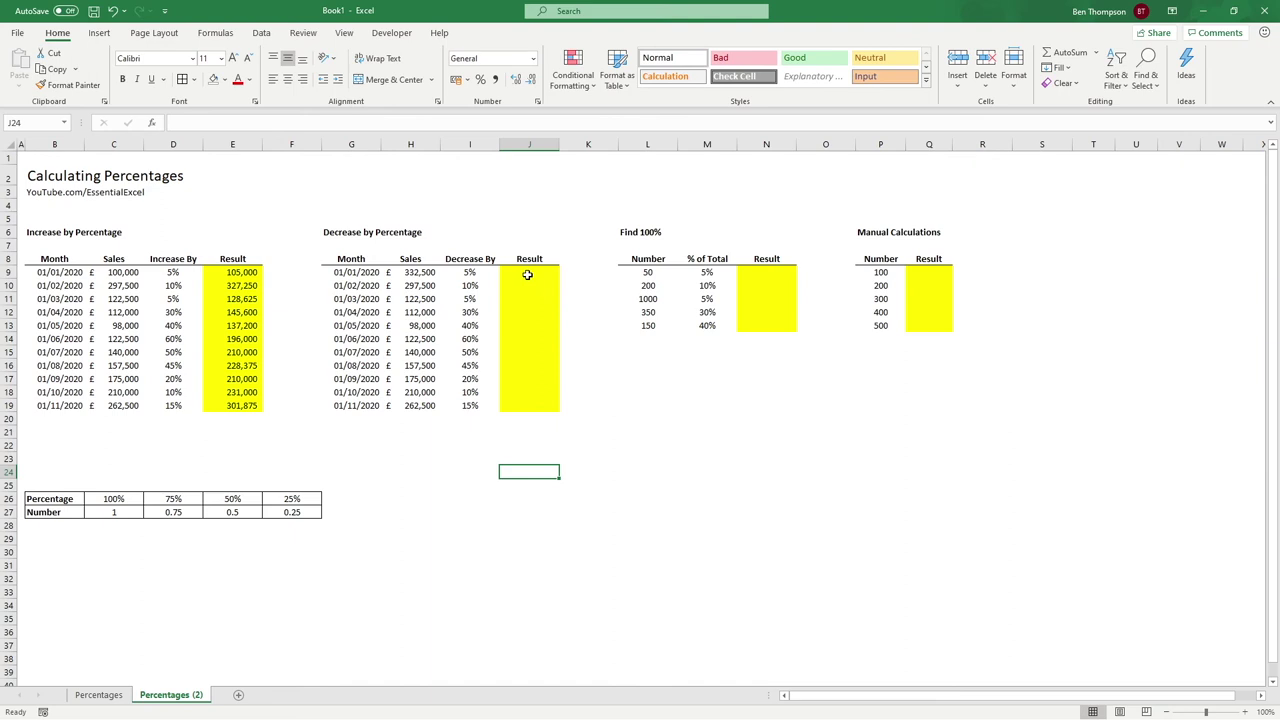
Review the formula in E9, and enter =(1-I9) in Result cell J9 of the "Decrease by Percentage" table
left_click(244, 274)
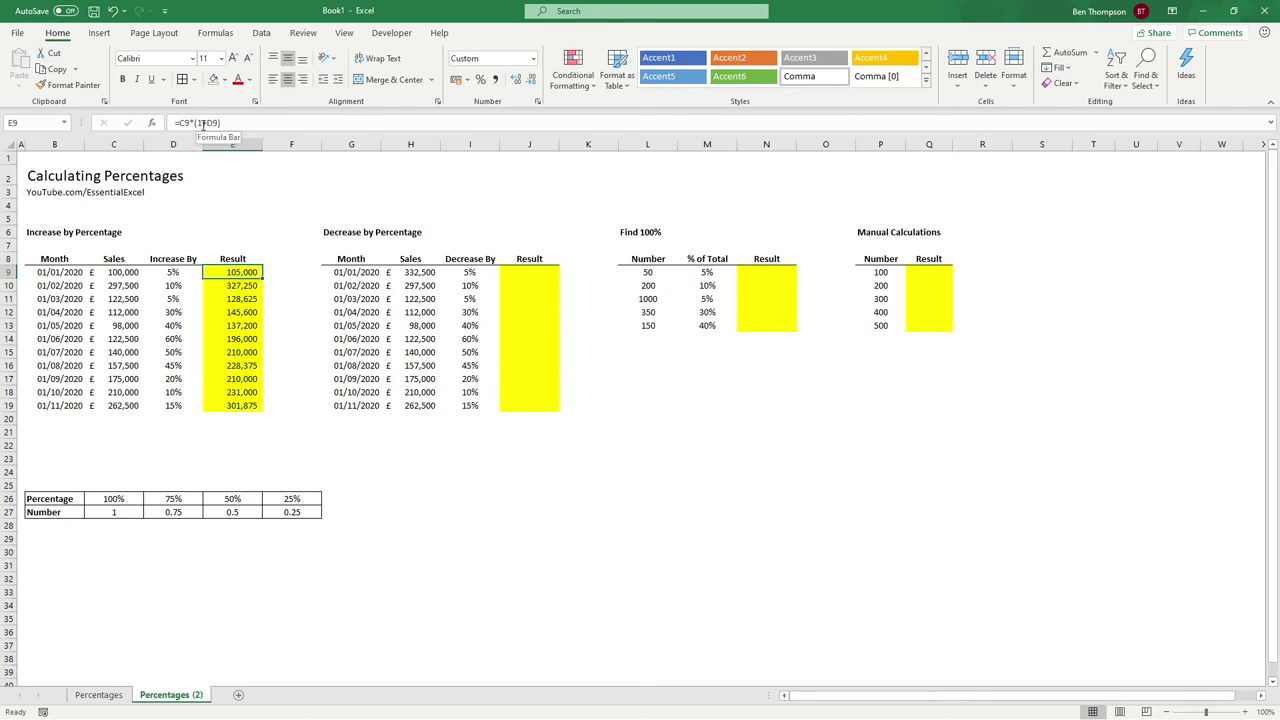
left_click(549, 270)
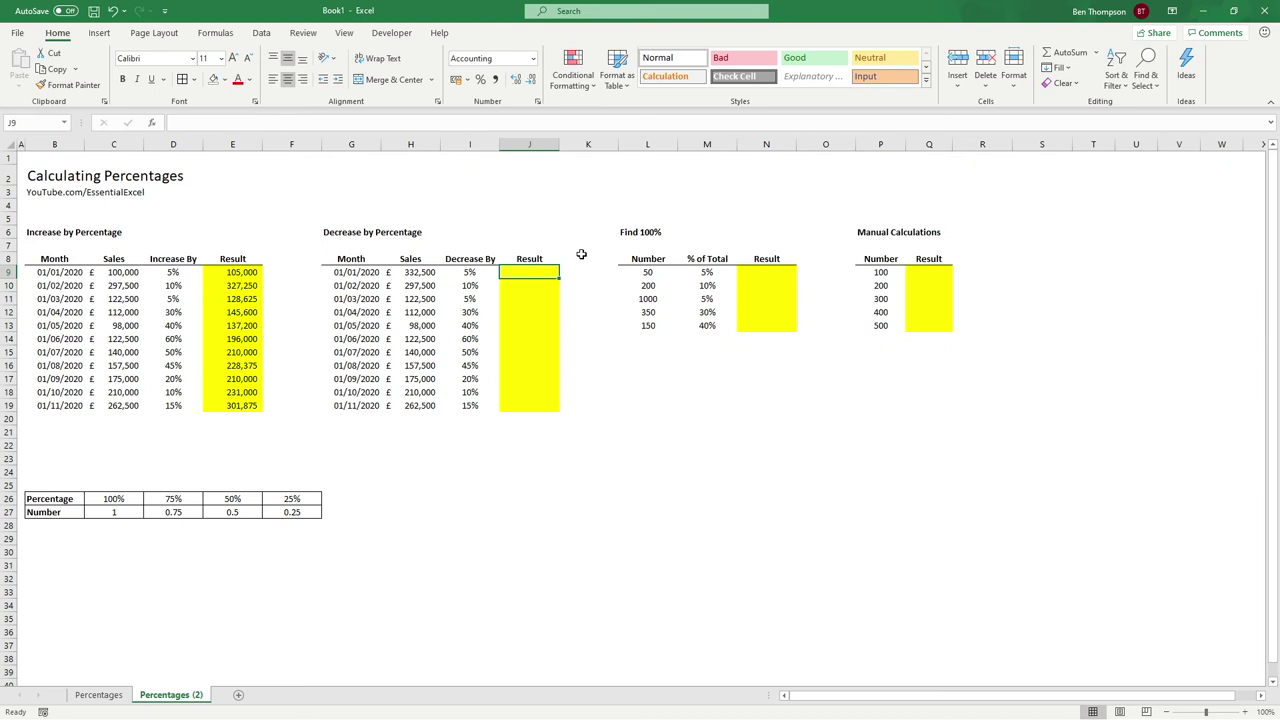
type("=")
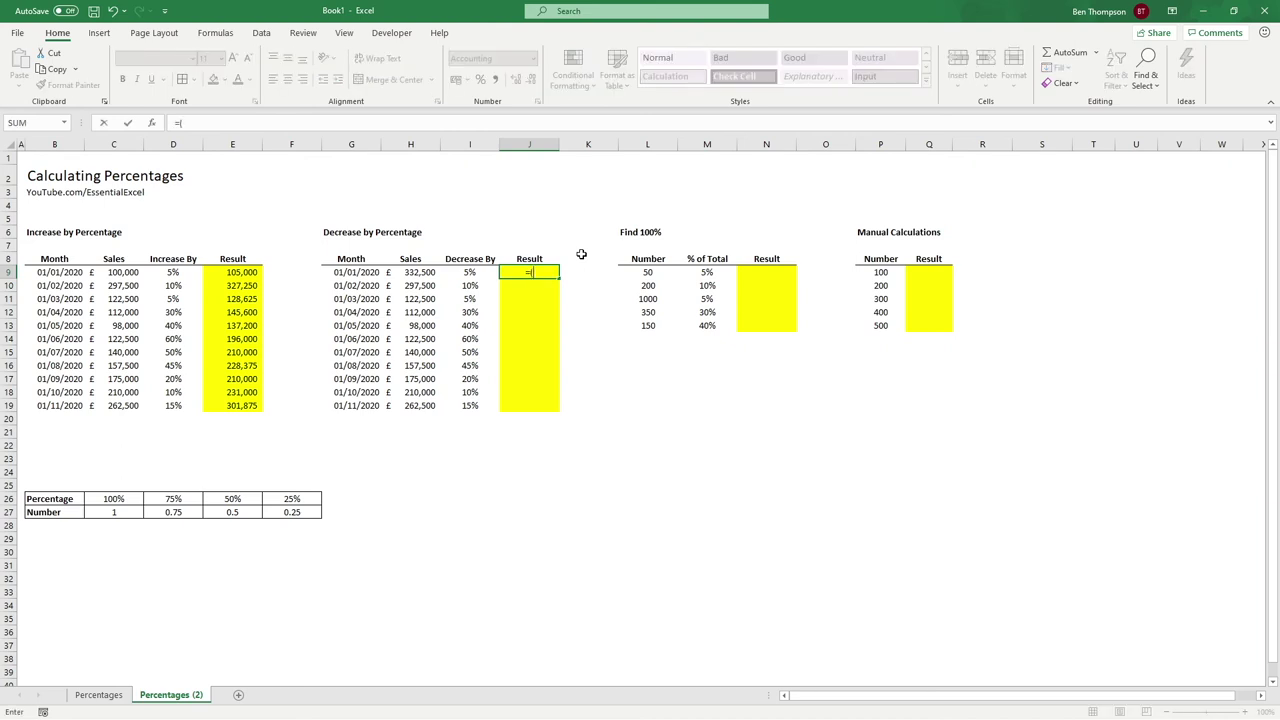
type("(1-")
key("Left")
key("Return")
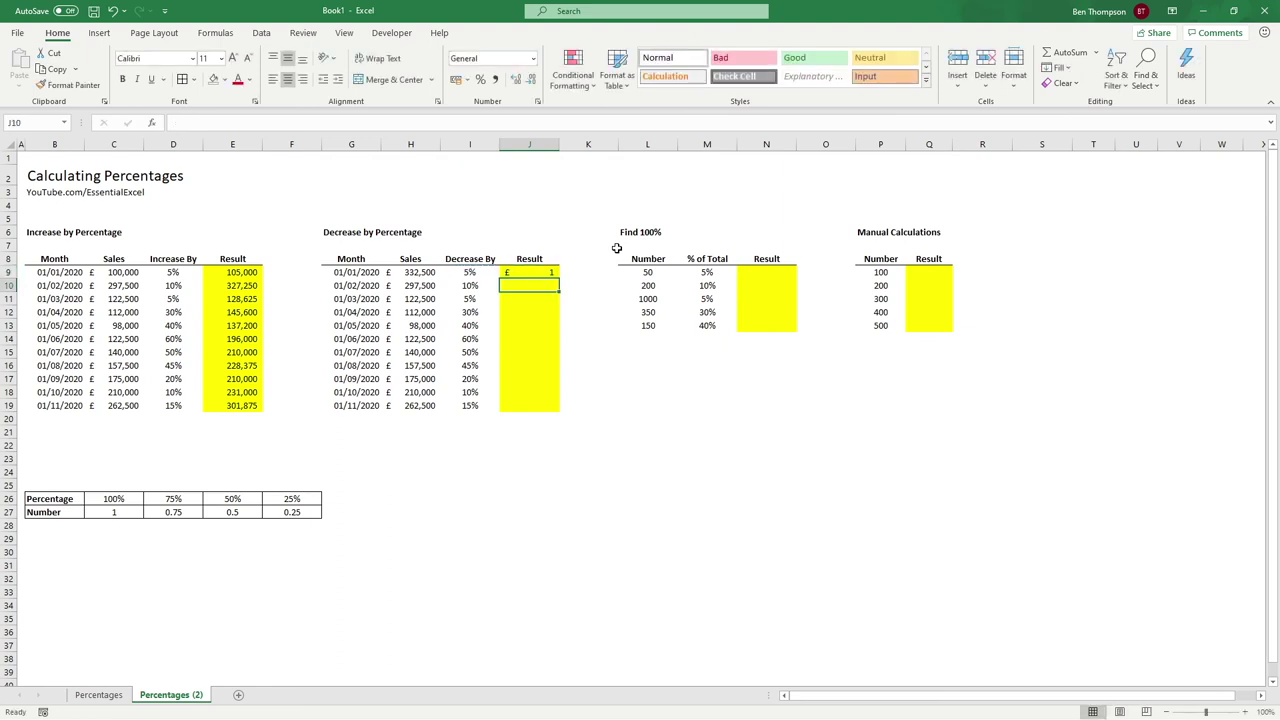
Format the January 2020 Result cell J9 of the "Decrease by Percentage" table with the Comma style
left_click(518, 272)
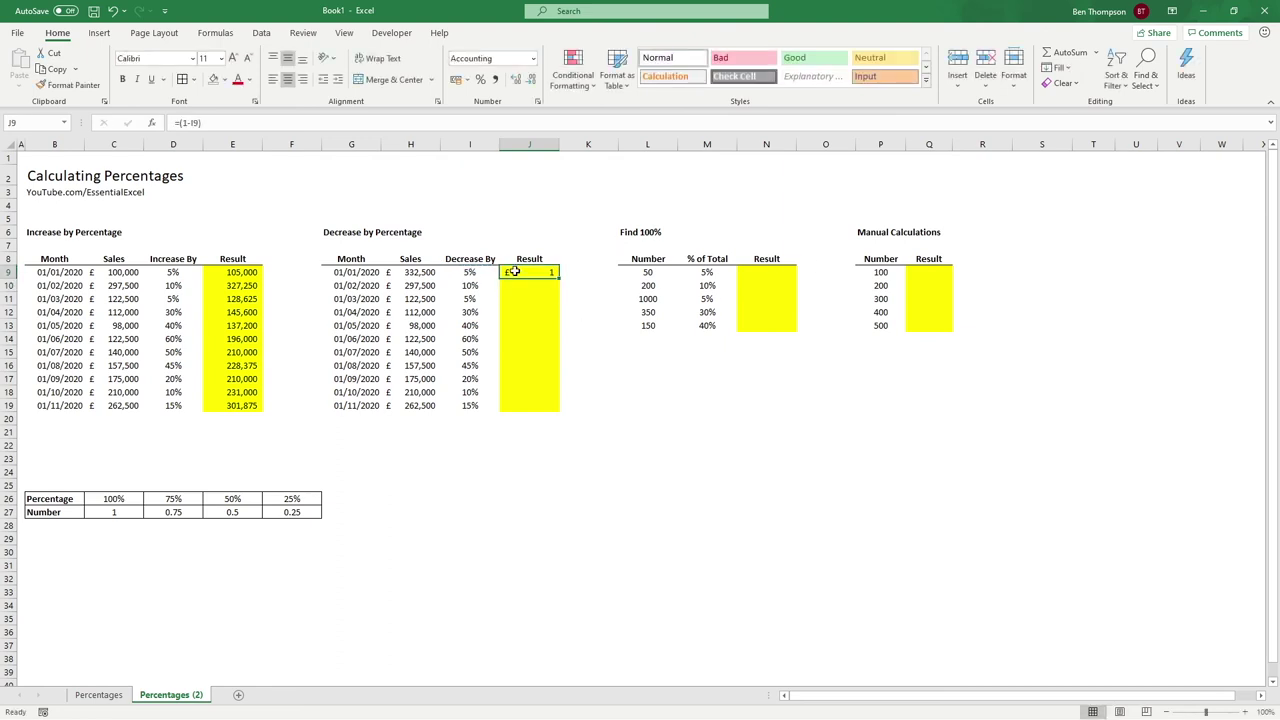
left_click(480, 80)
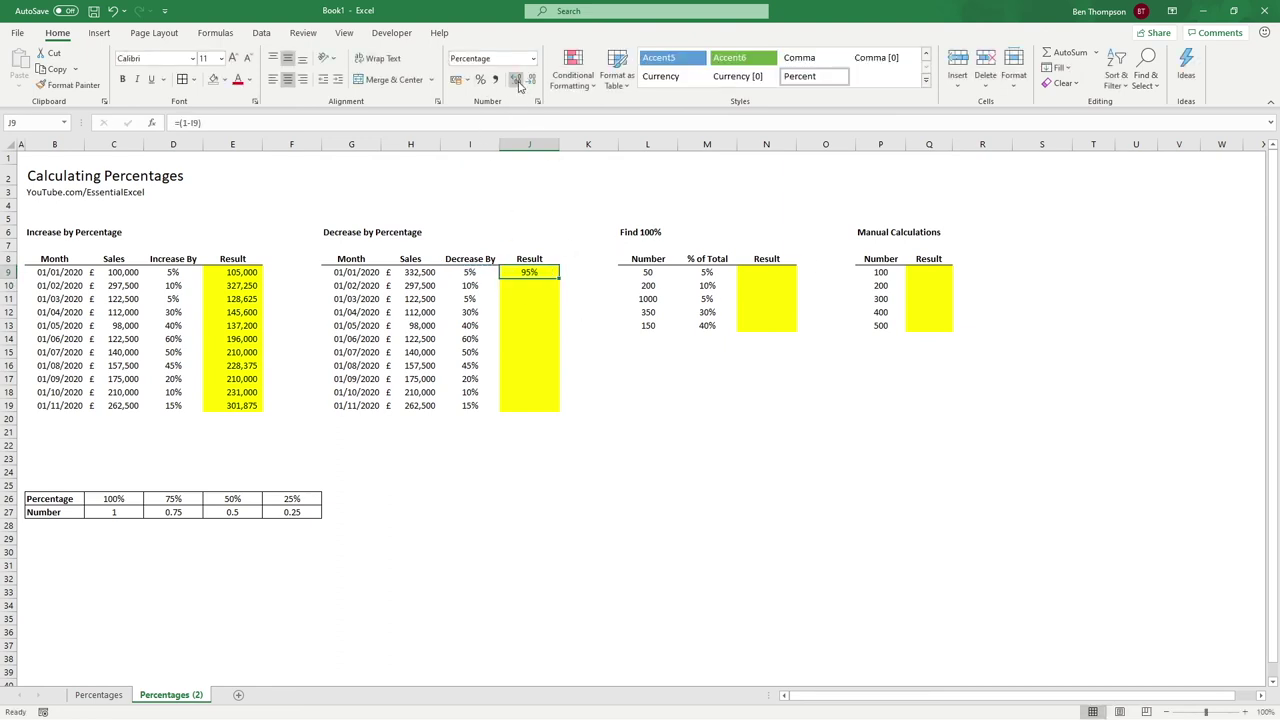
key("ctrl+z")
left_click(478, 273)
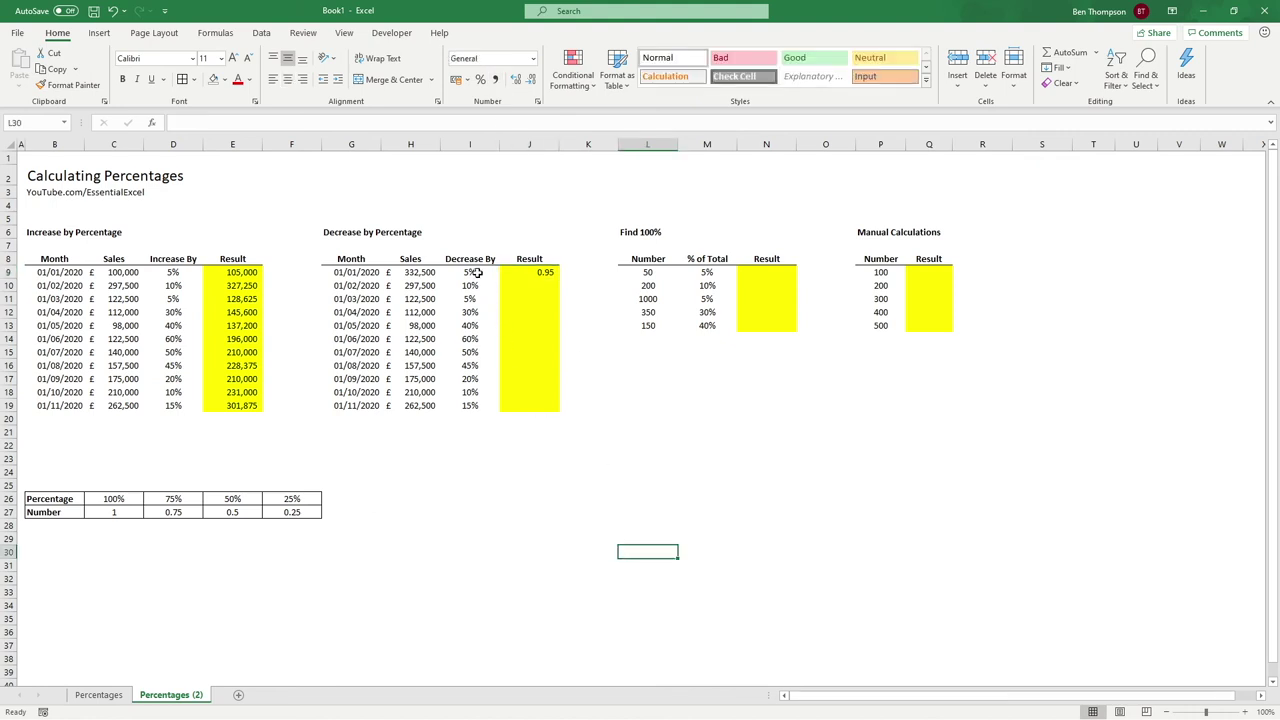
left_click(545, 271)
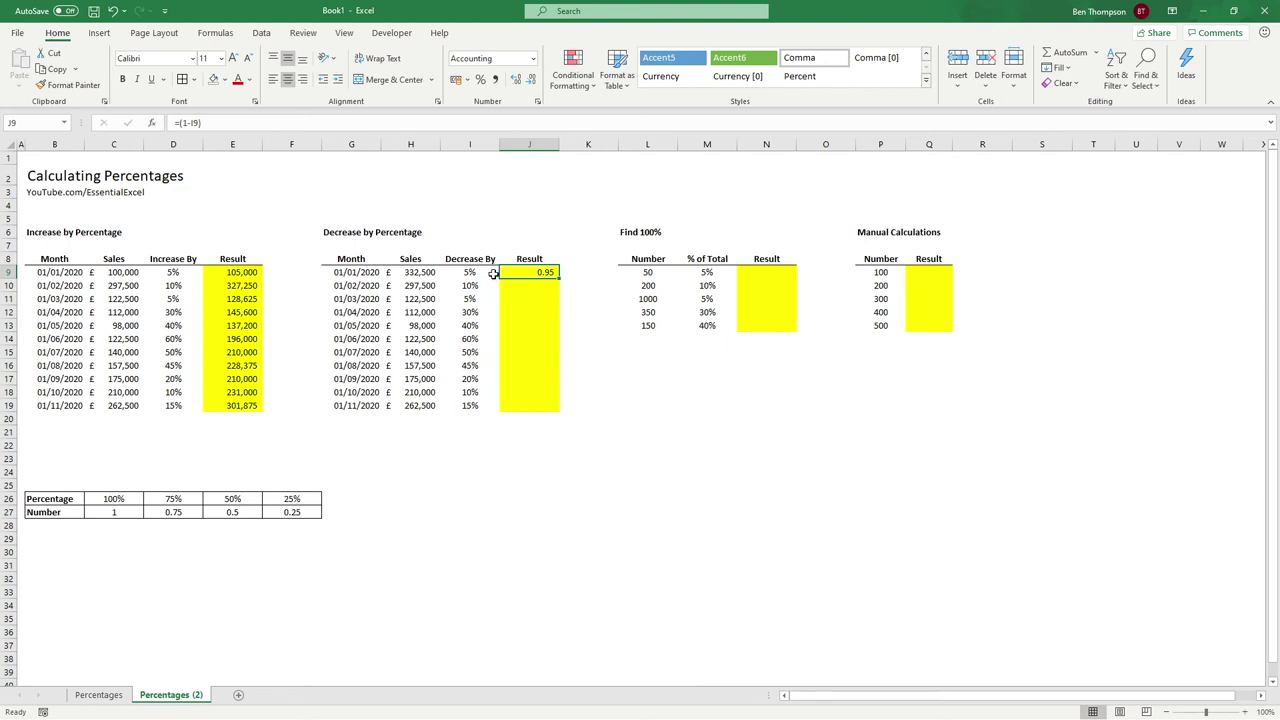
Change the January 2020 Result formula in J9 to =H9*(1-I9)
left_click(420, 272)
left_click(538, 272)
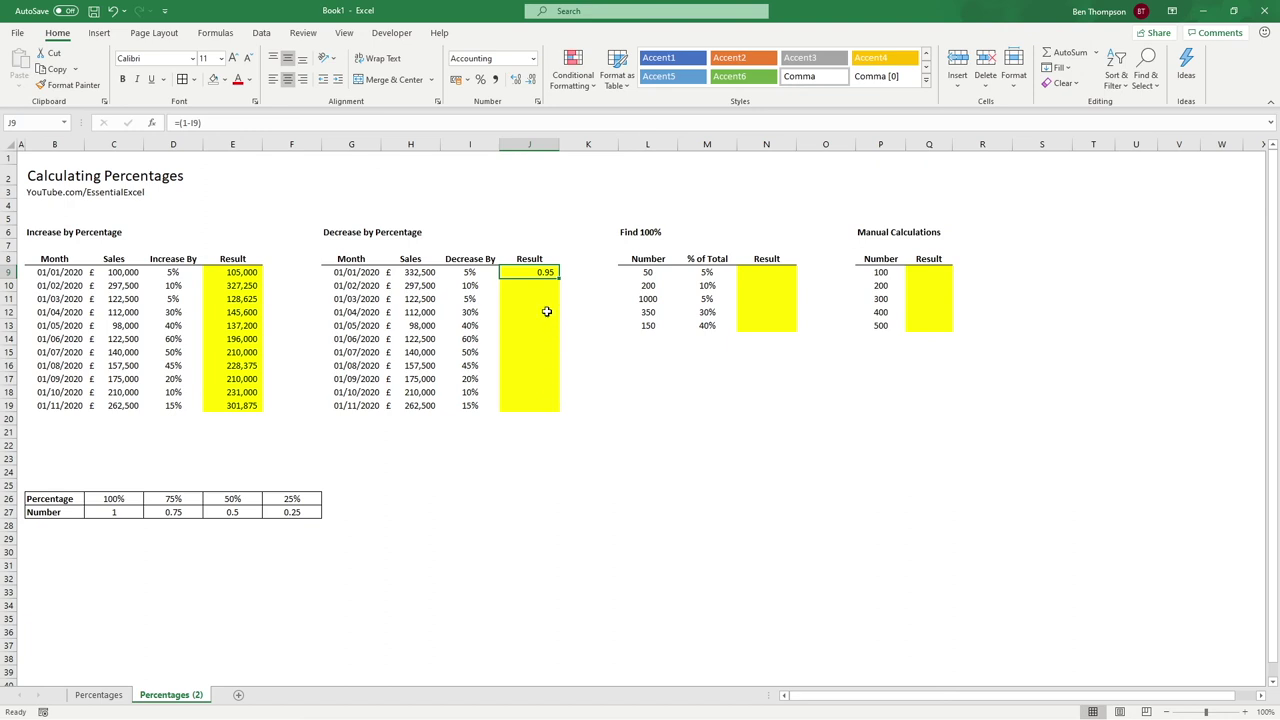
left_click(181, 123)
left_click(410, 273)
type("*")
key("Return")
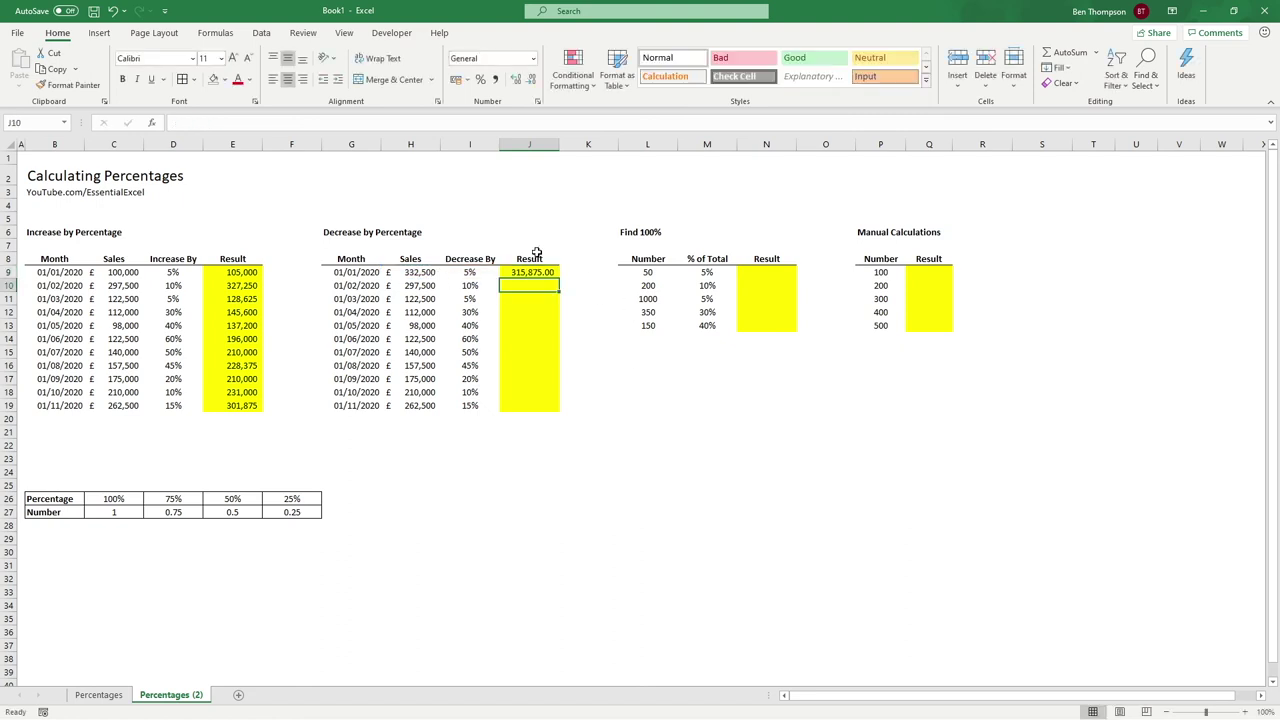
Fill the J9 formula down to J19 and display the results without decimal places
left_click(534, 273)
double_click(559, 280)
left_click(531, 80)
left_click(531, 80)
left_click(683, 513)
Set the January 2020 Sales value in H9 to 100000 and compare it with the Result in J9
left_click(410, 274)
type("100000")
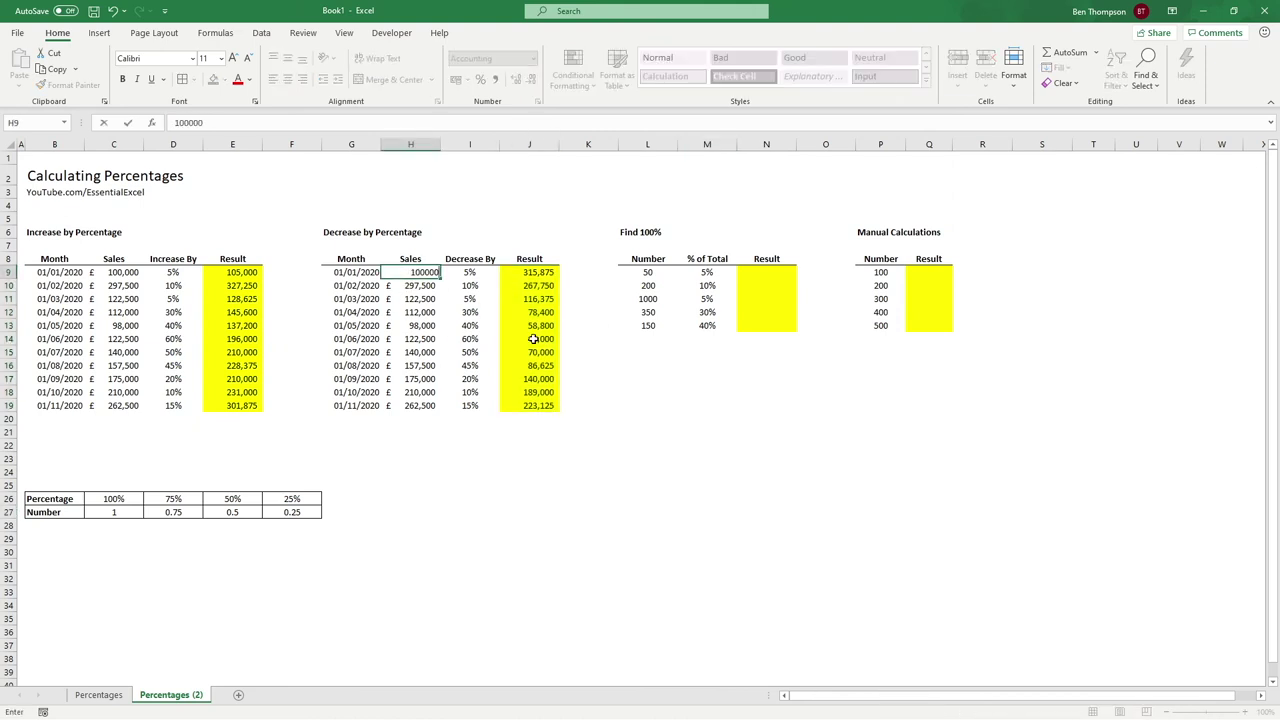
key("Return")
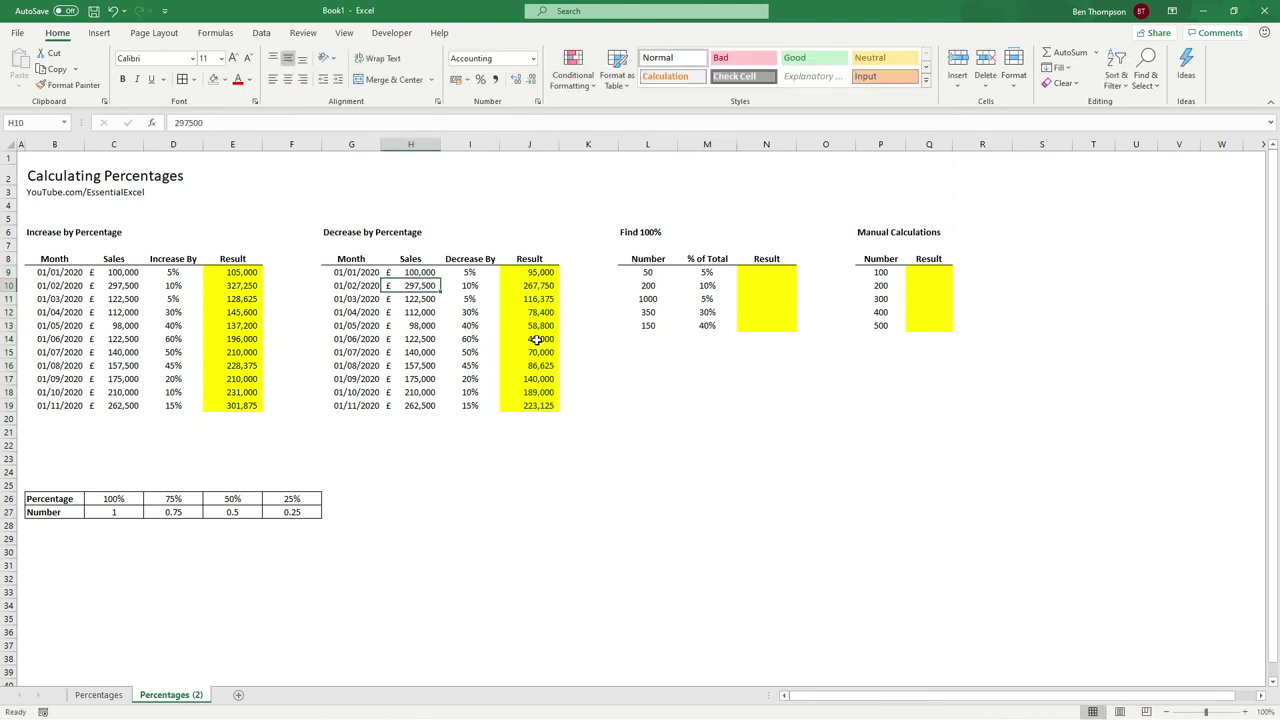
left_click(430, 274)
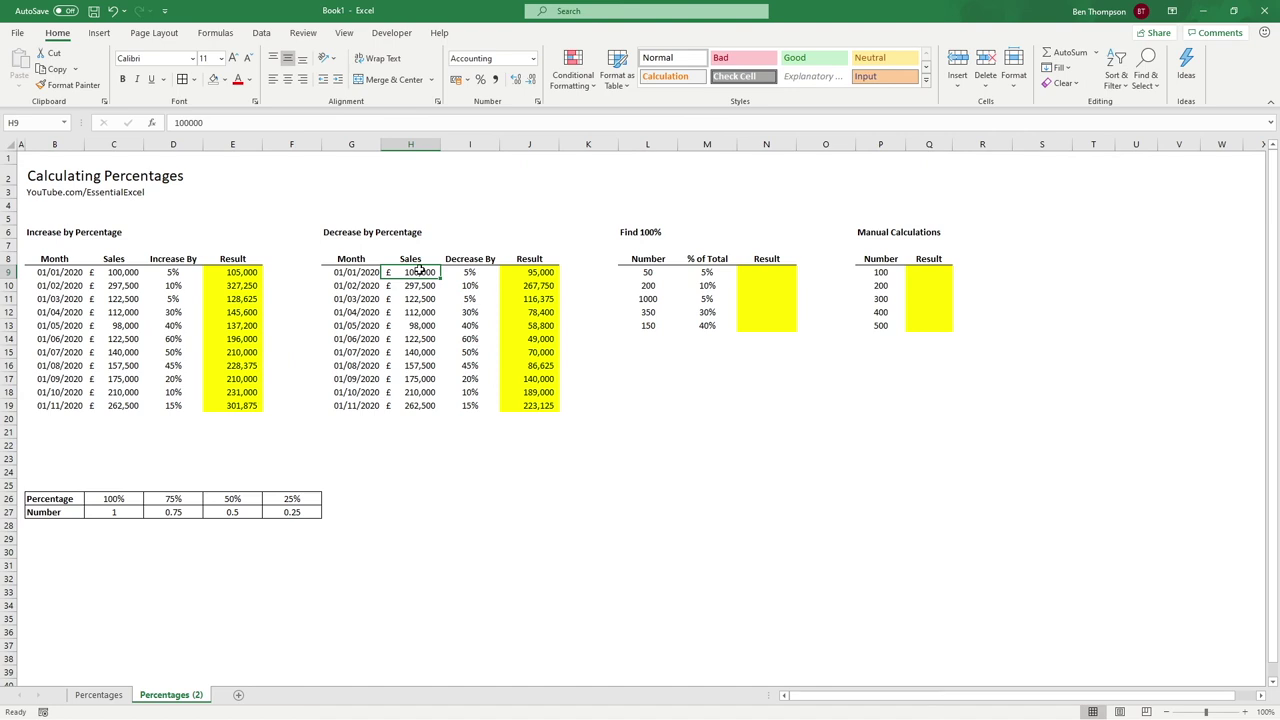
left_click(543, 274)
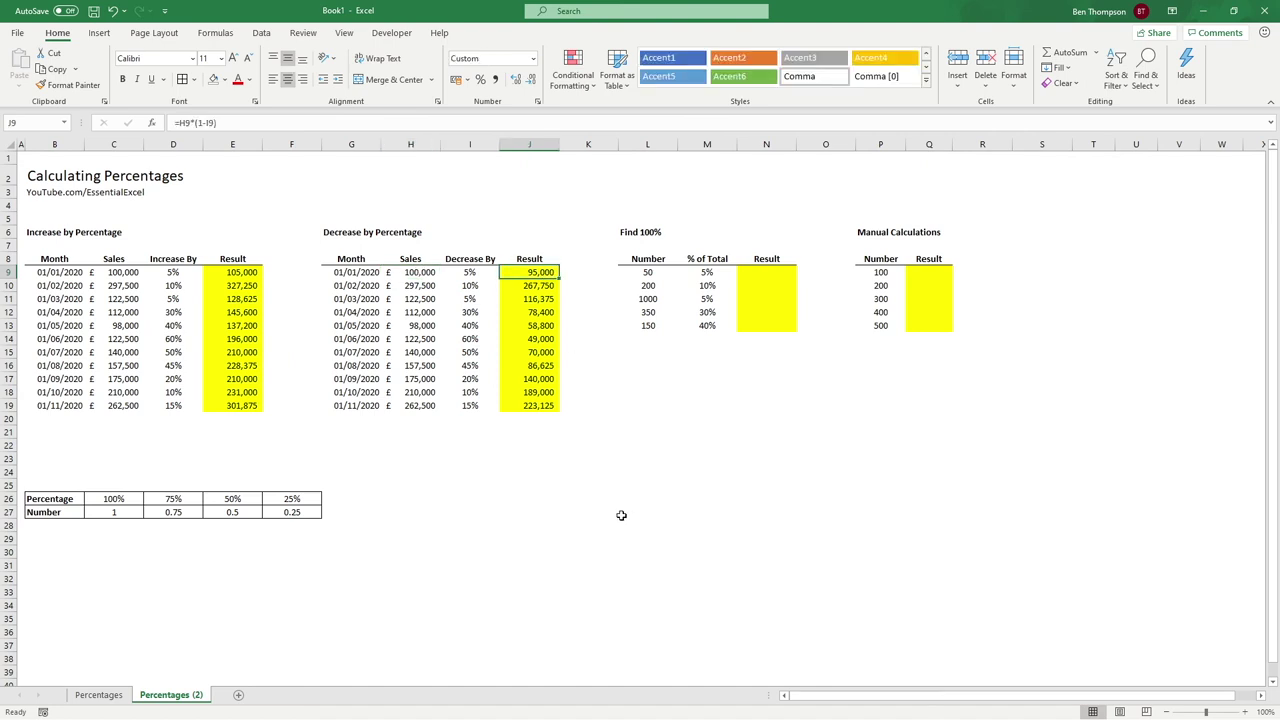
Examine the "Find 100%" table, comparing the Number values with their % of Total, especially in row 9
left_click(706, 378)
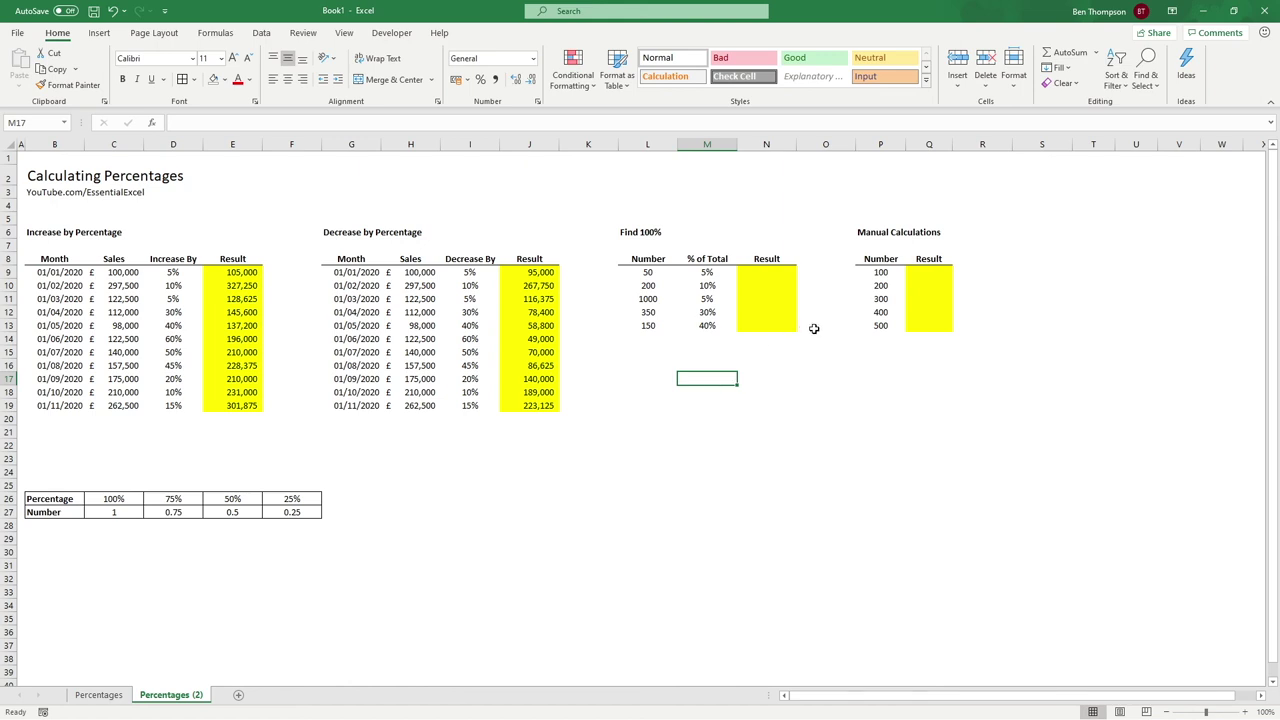
left_click(655, 233)
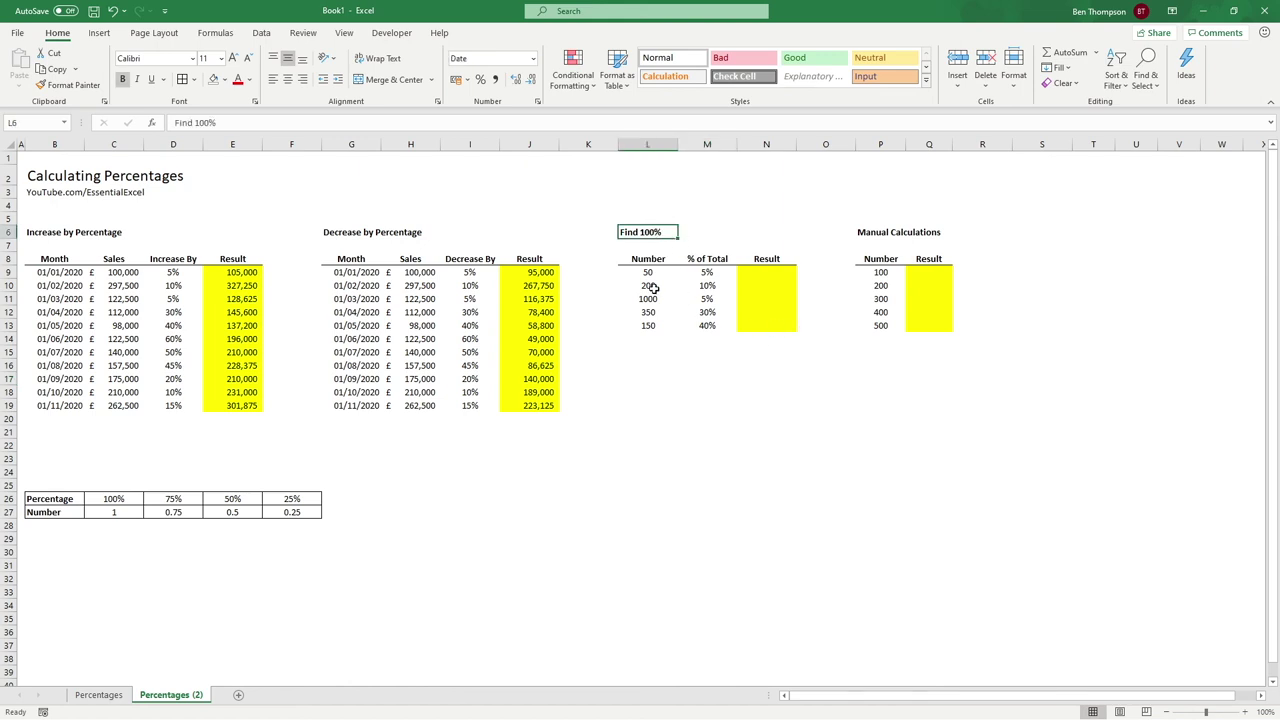
left_click(656, 276)
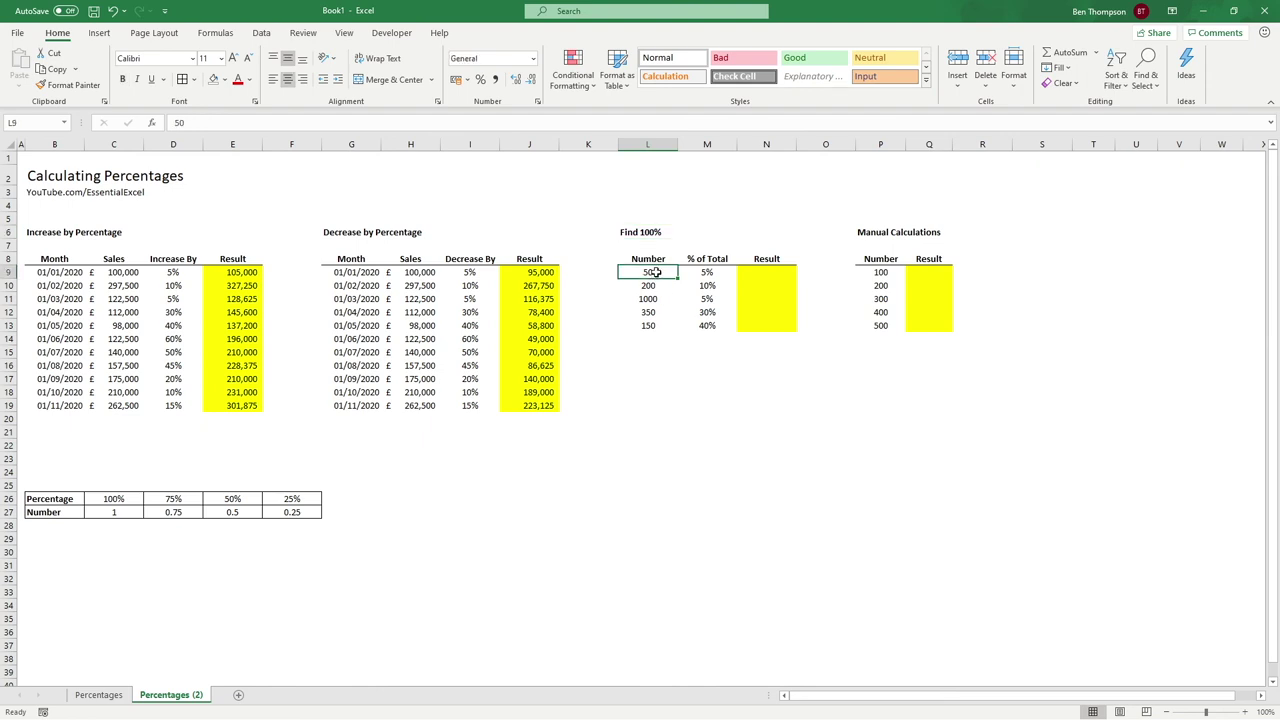
left_click_drag(653, 272, 649, 329)
left_click(668, 364)
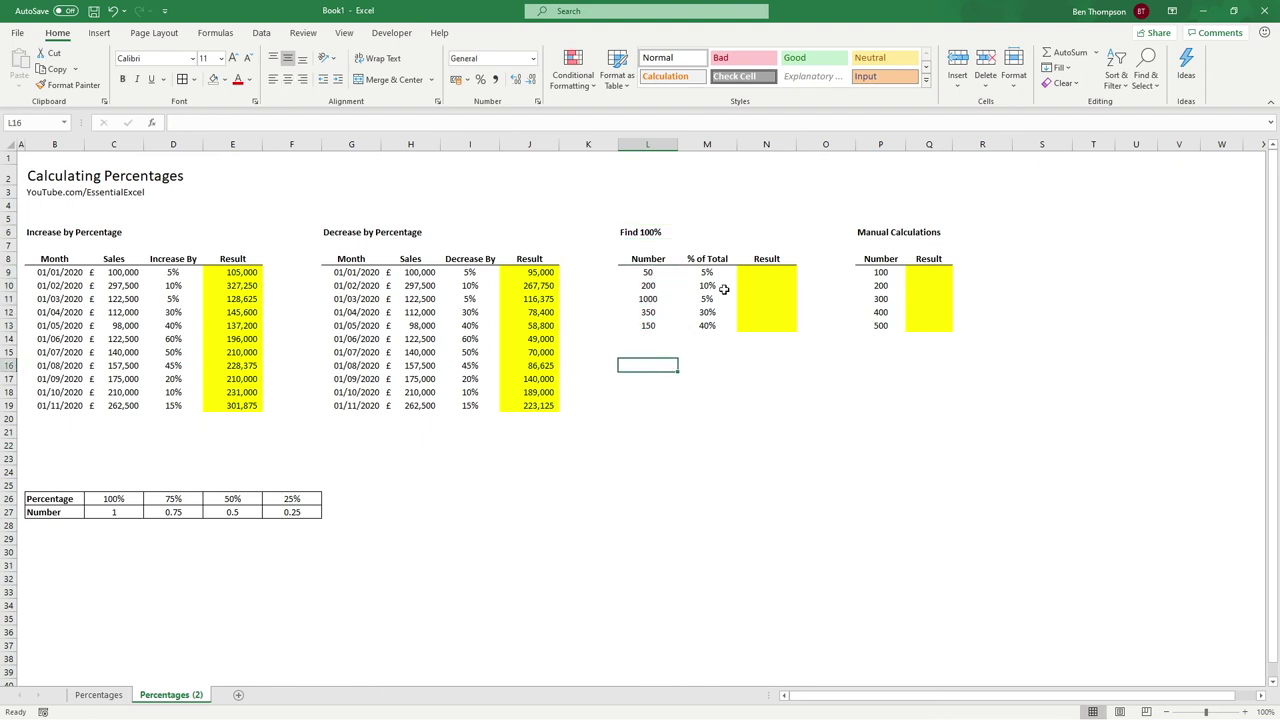
left_click(664, 273)
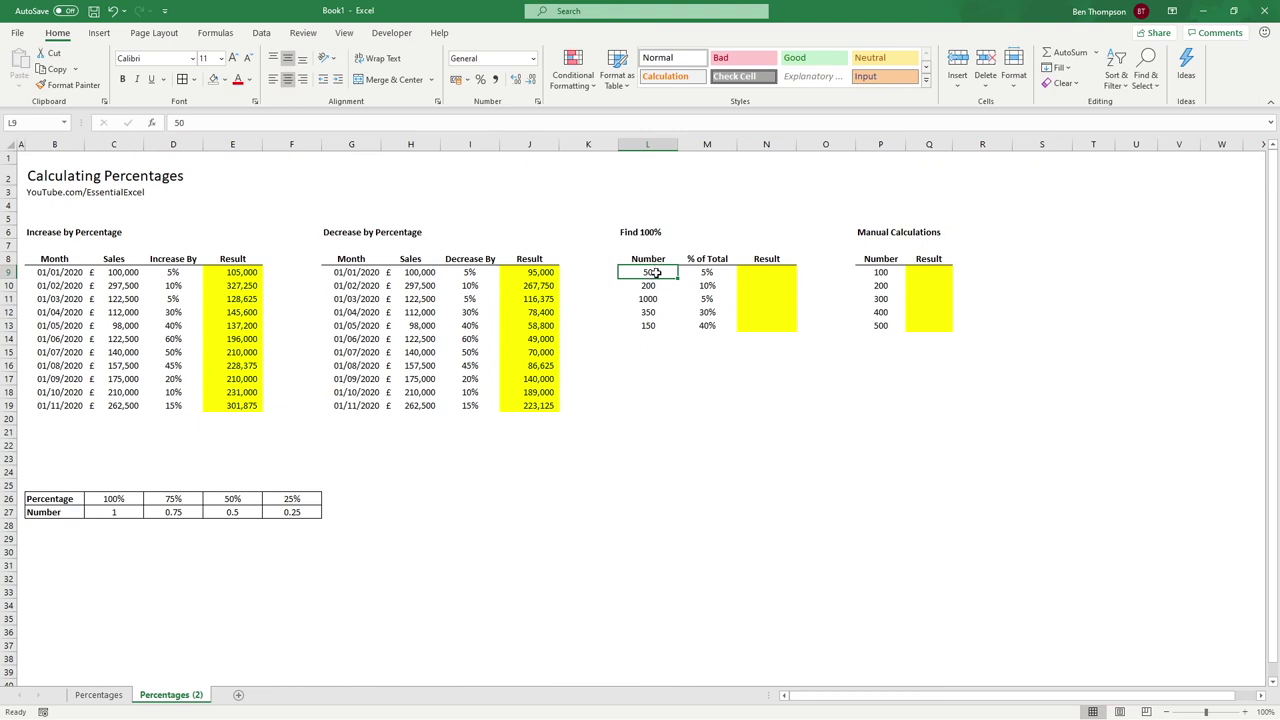
left_click(707, 276)
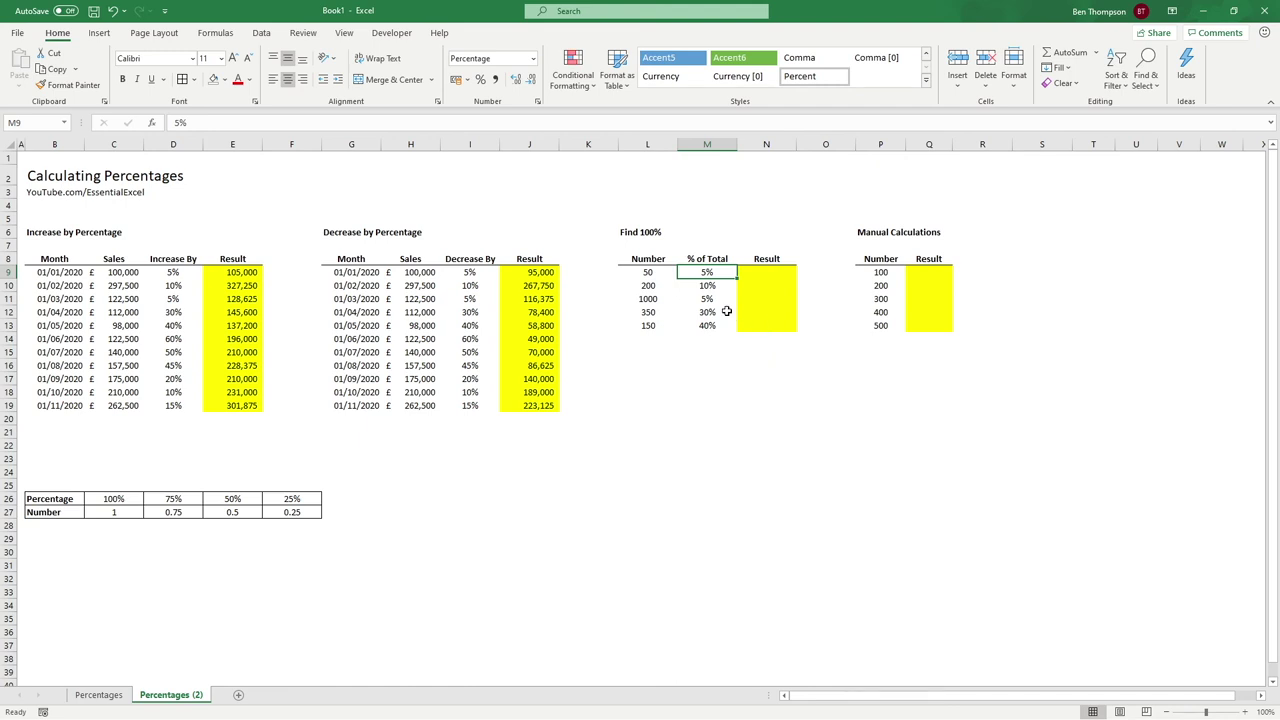
left_click(651, 275)
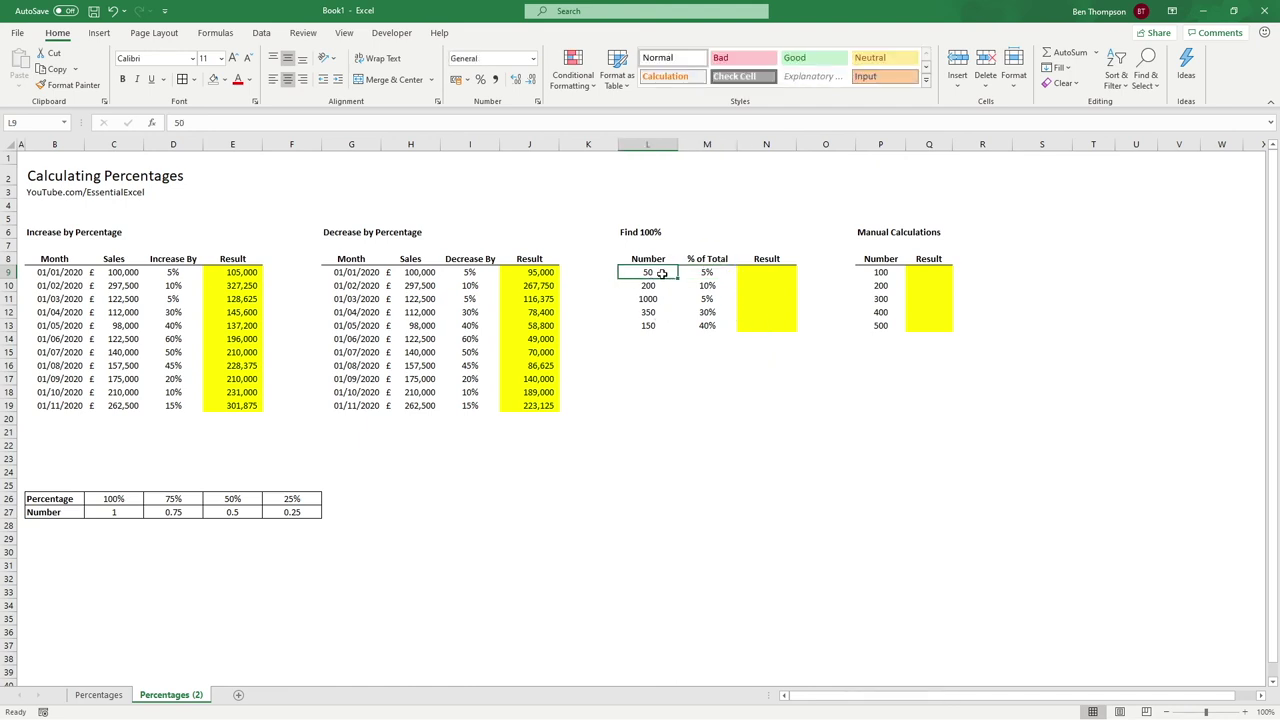
Enter the formula =L9/M9 in N9 to find the 100% total for the first Number in the Find 100% table
left_click_drag(661, 273, 705, 272)
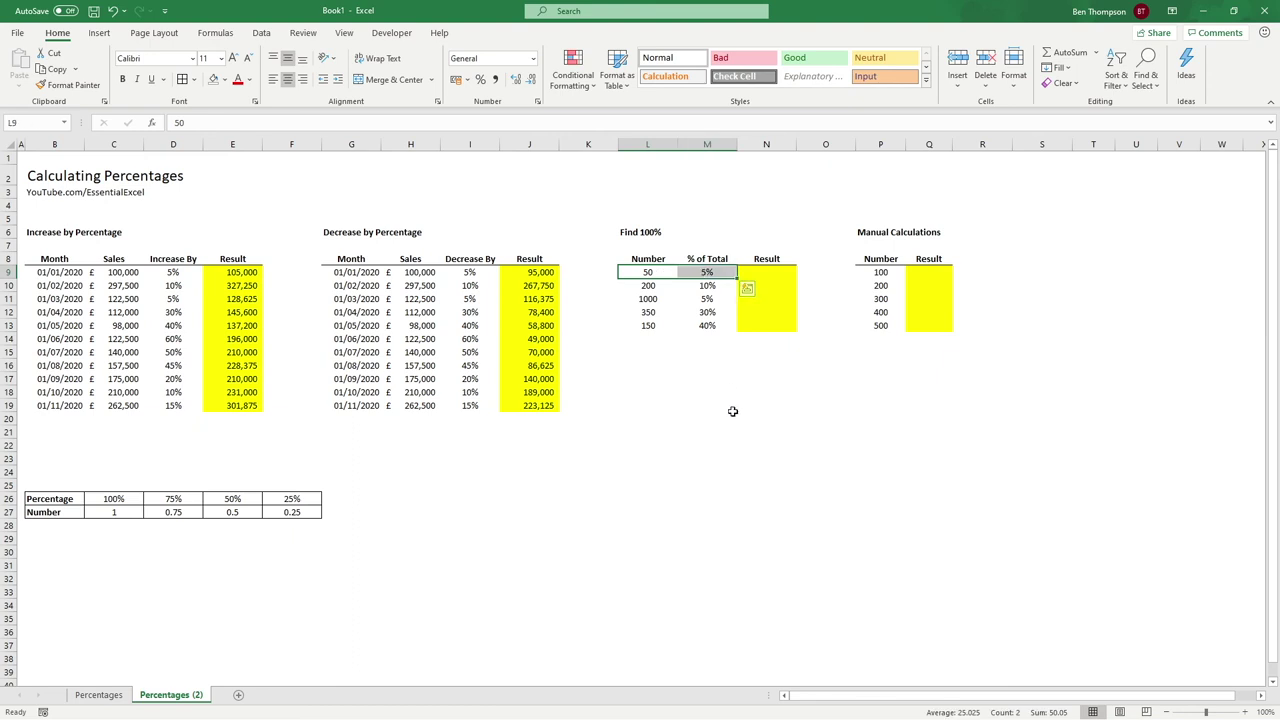
left_click(774, 274)
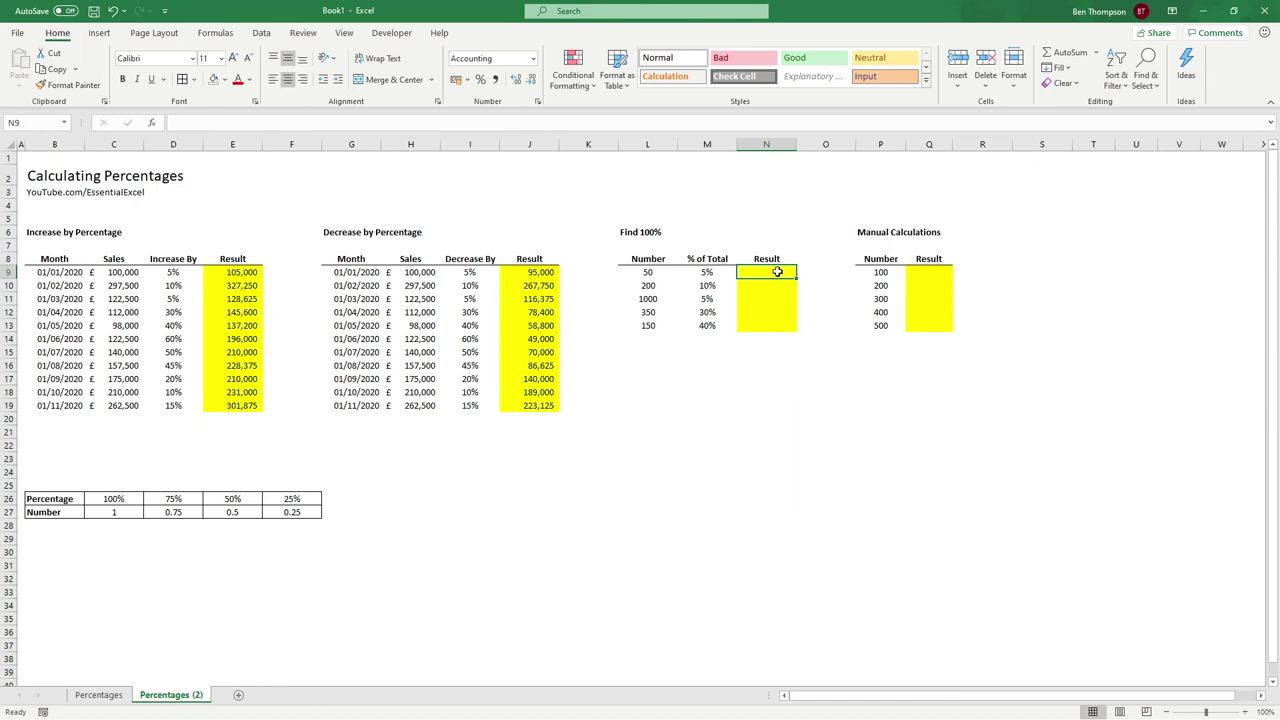
type("=")
key("Left")
key("Left")
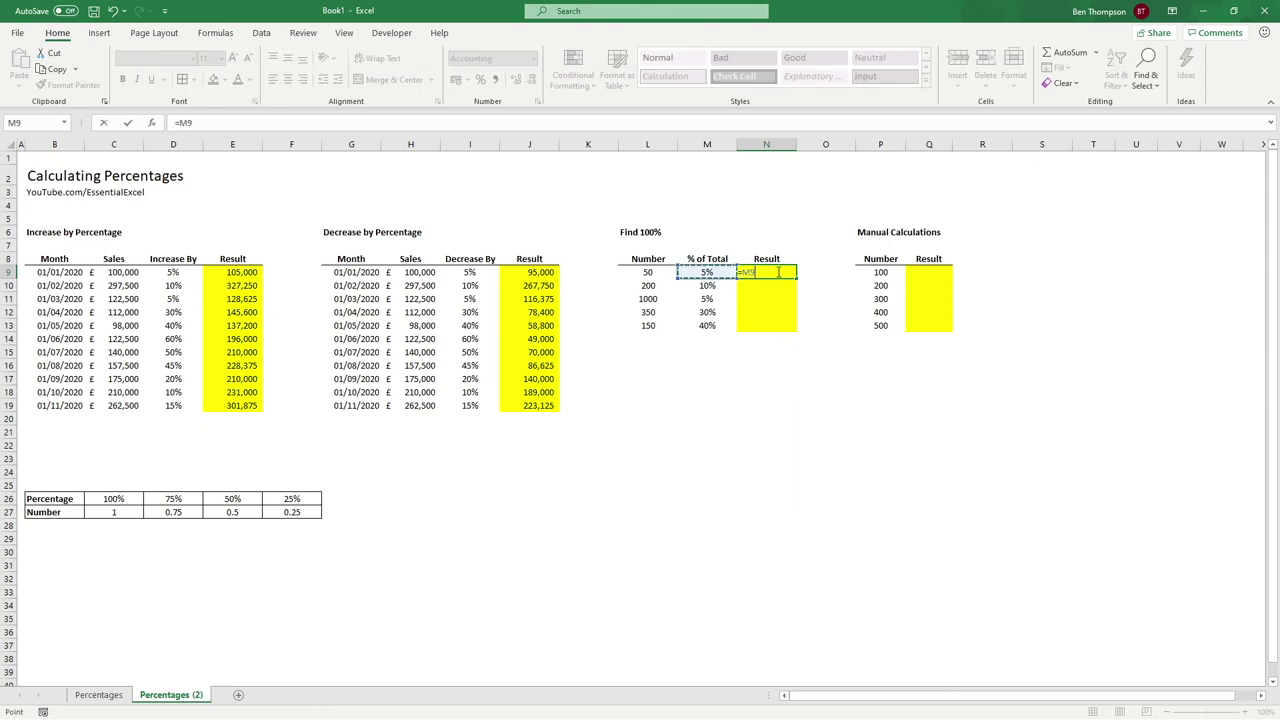
type("/")
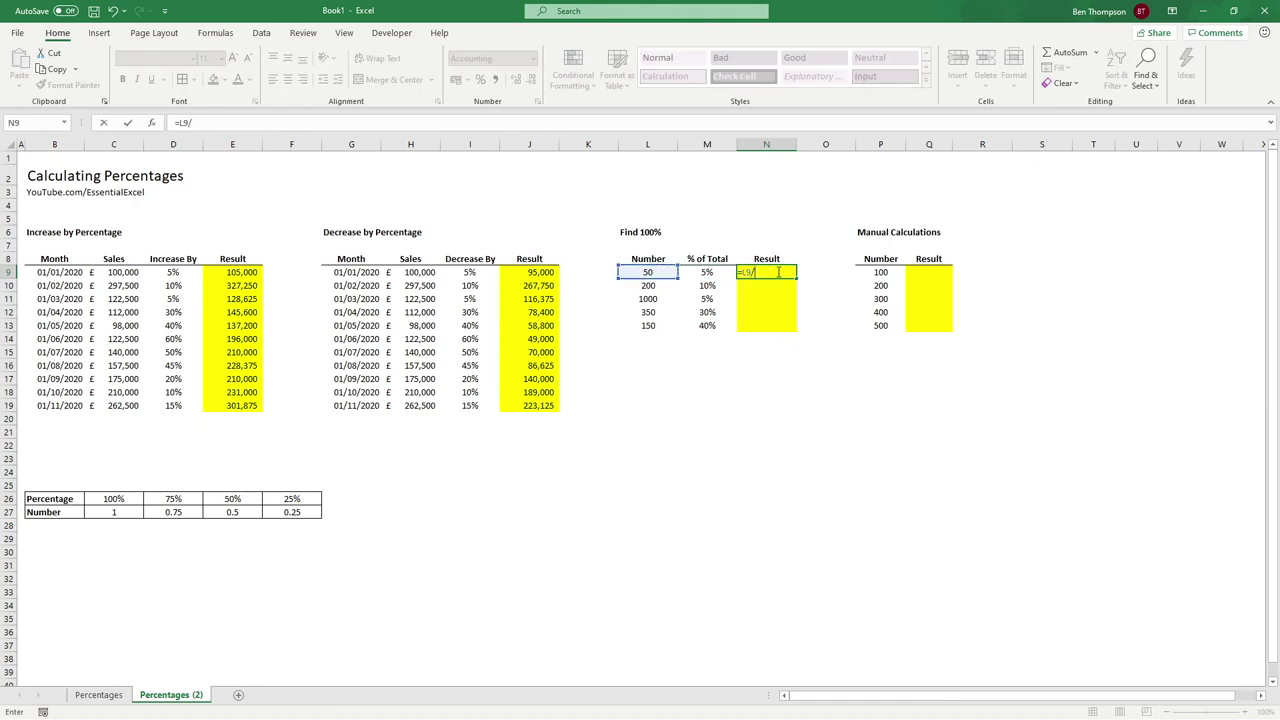
key("Left")
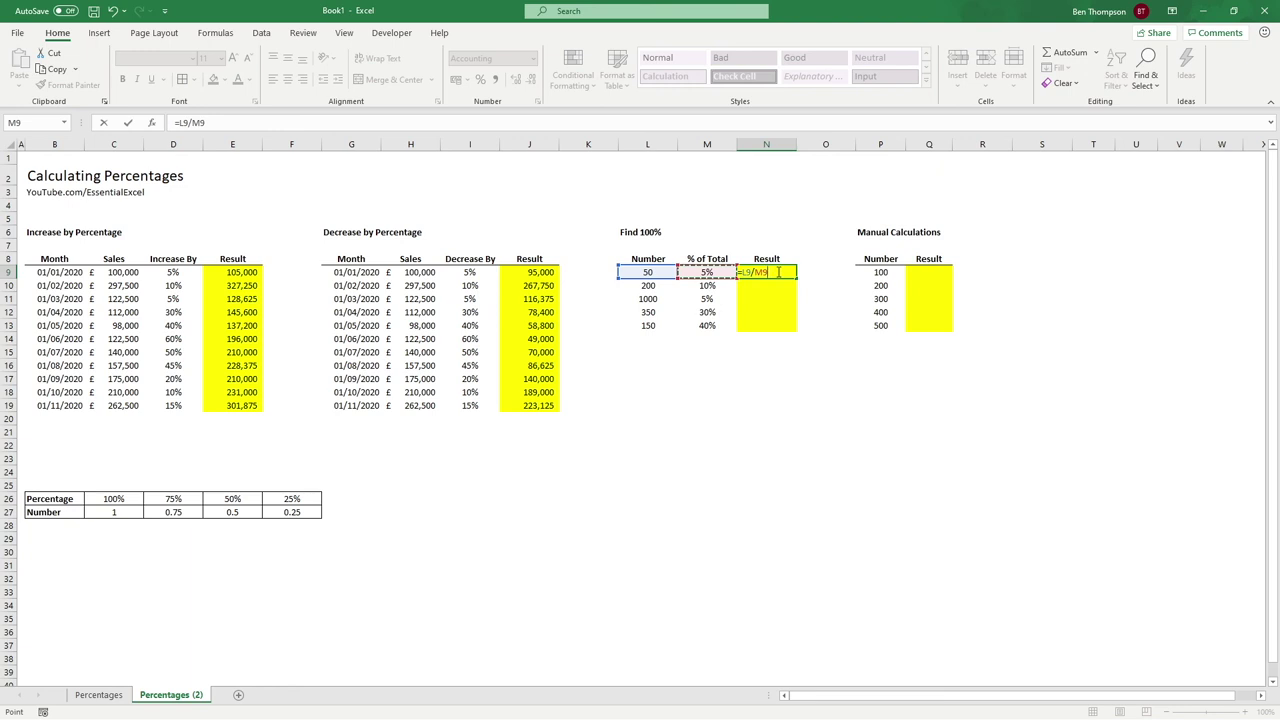
key("Return")
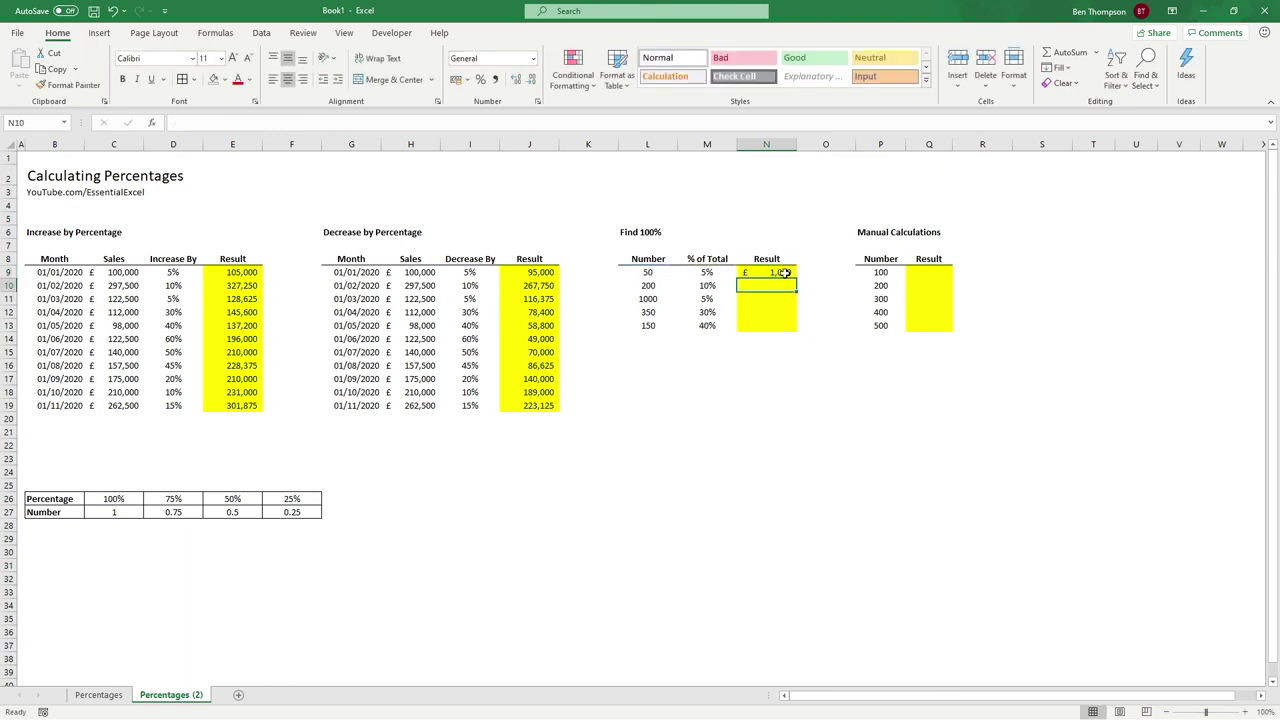
Fill the N9 formula down to N13 and apply comma style without decimal places to the results
left_click_drag(790, 272, 791, 323)
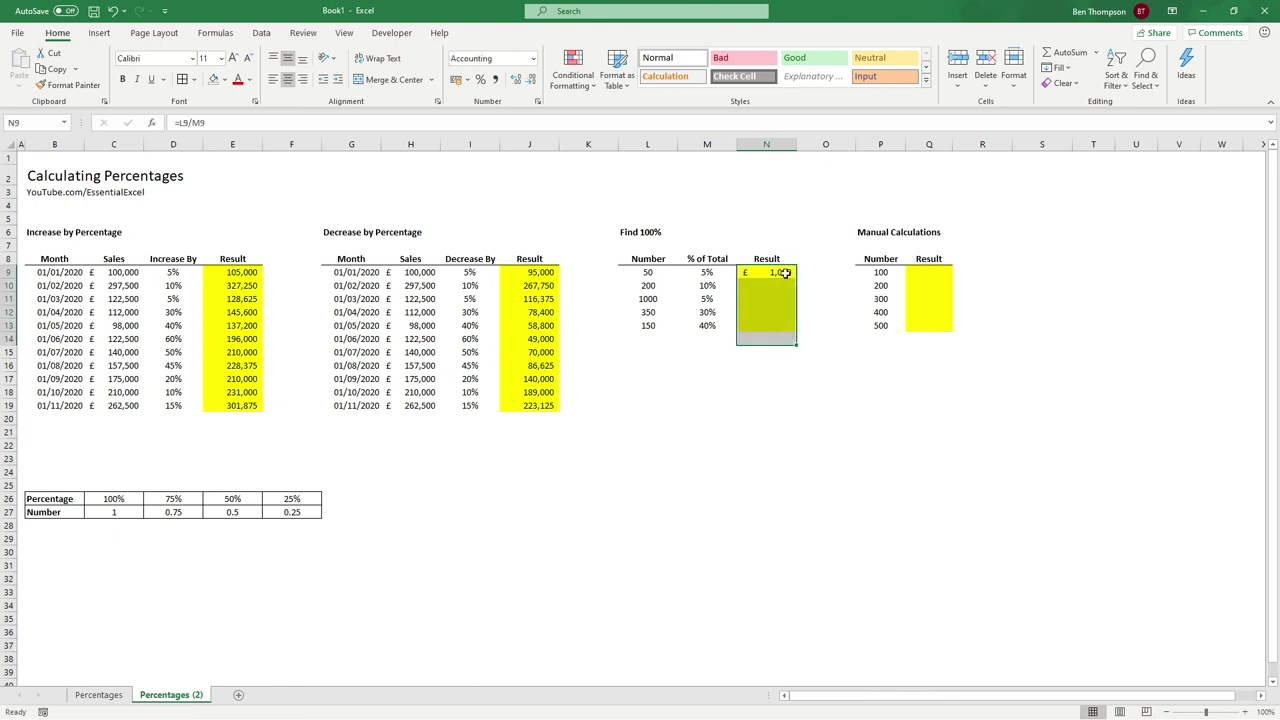
left_click(789, 277)
left_click_drag(793, 279, 797, 328)
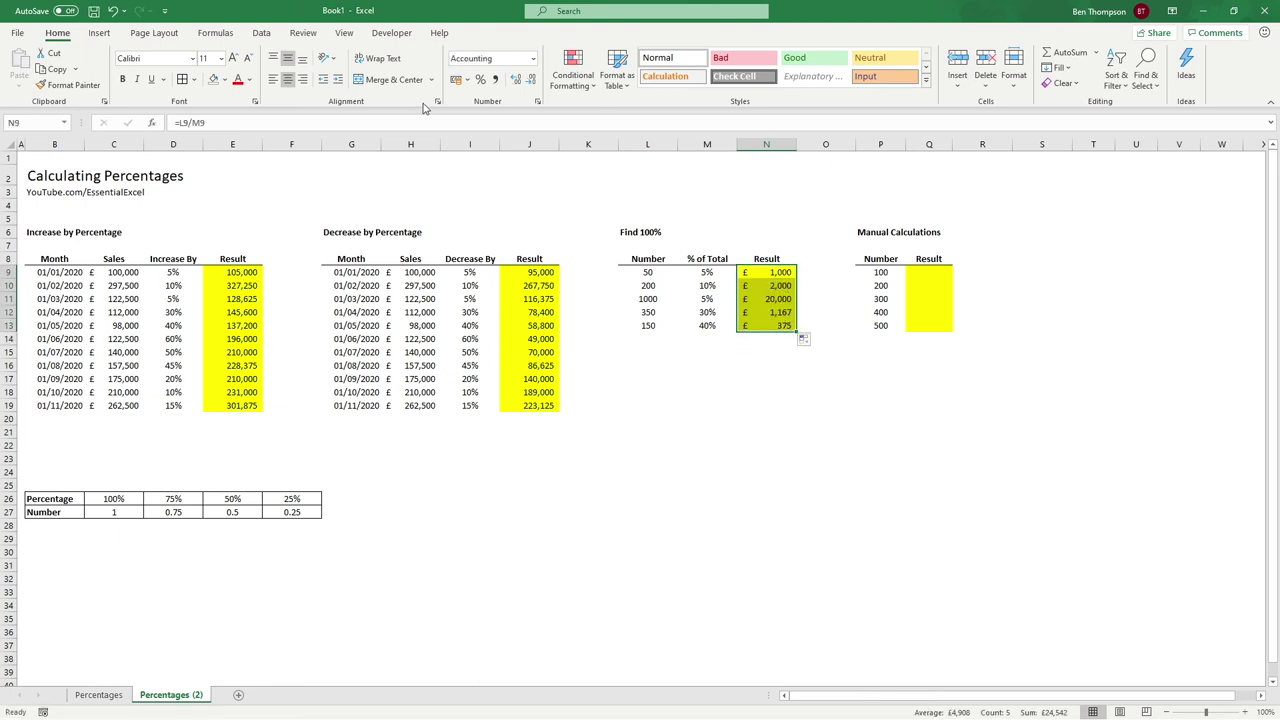
left_click(494, 80)
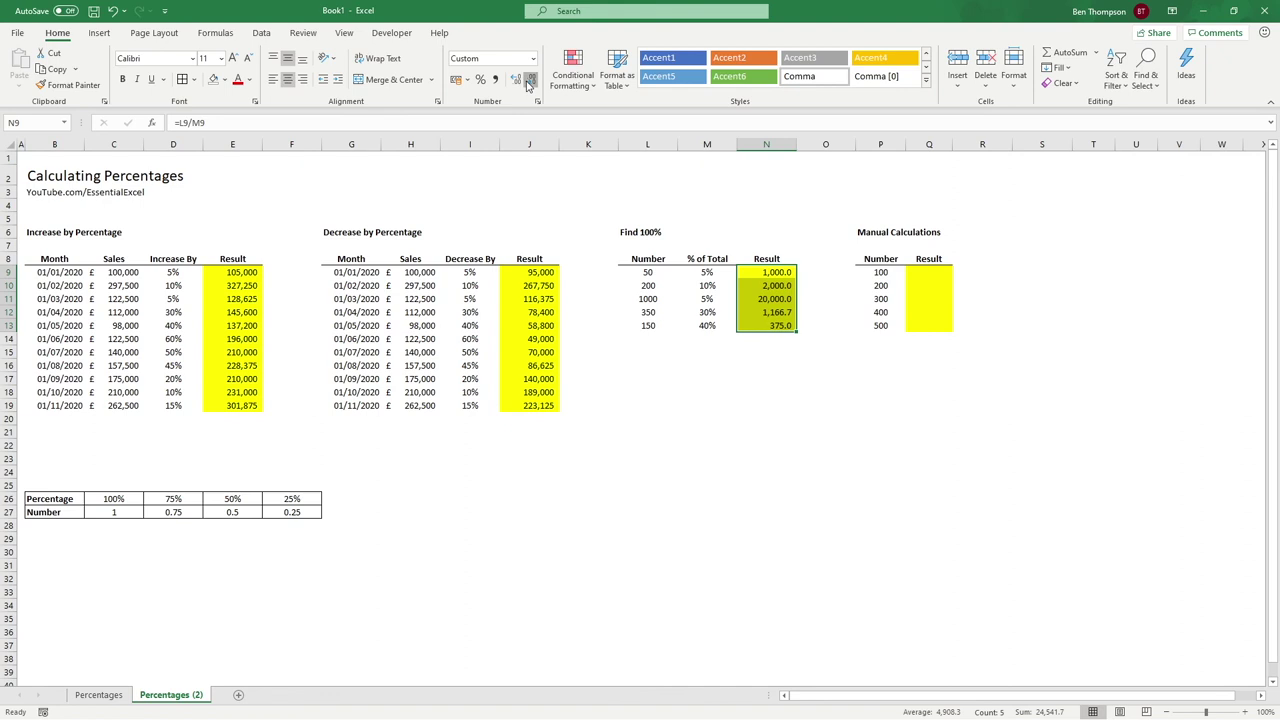
left_click(697, 471)
Compare the Number, % of Total and Result values in rows 9 and 10 of the Find 100% table
left_click(650, 274)
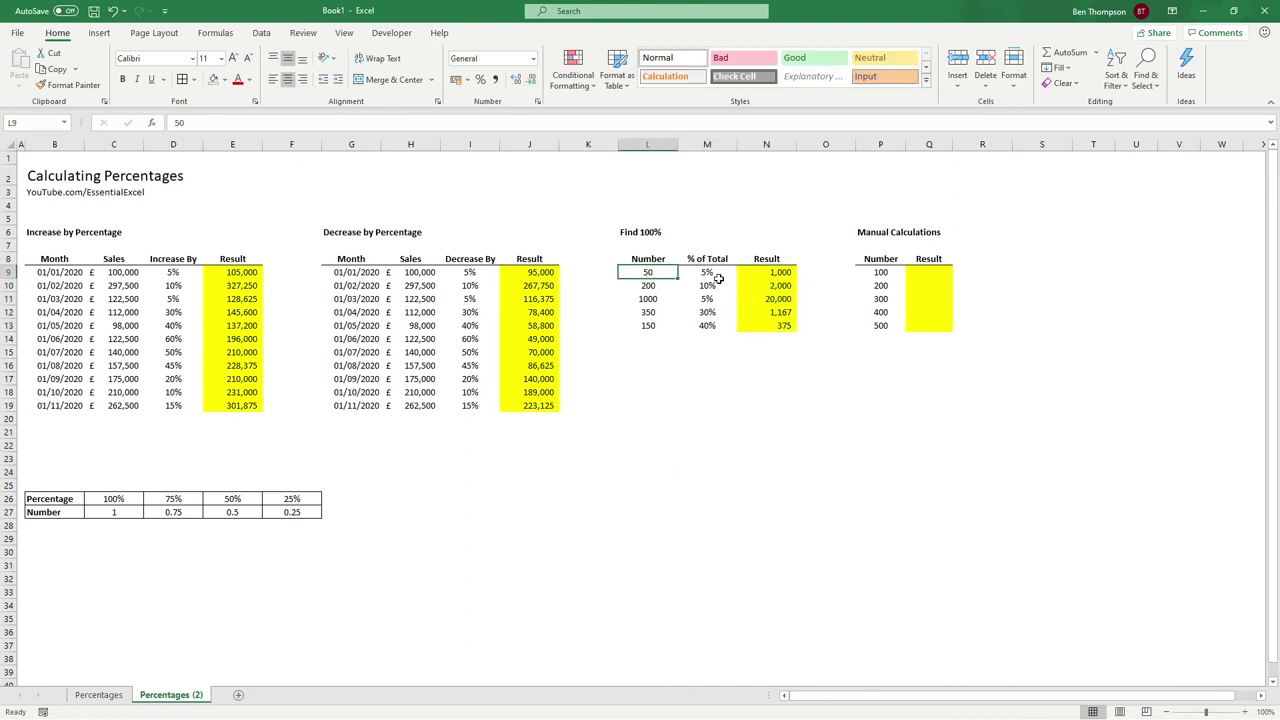
left_click(793, 278)
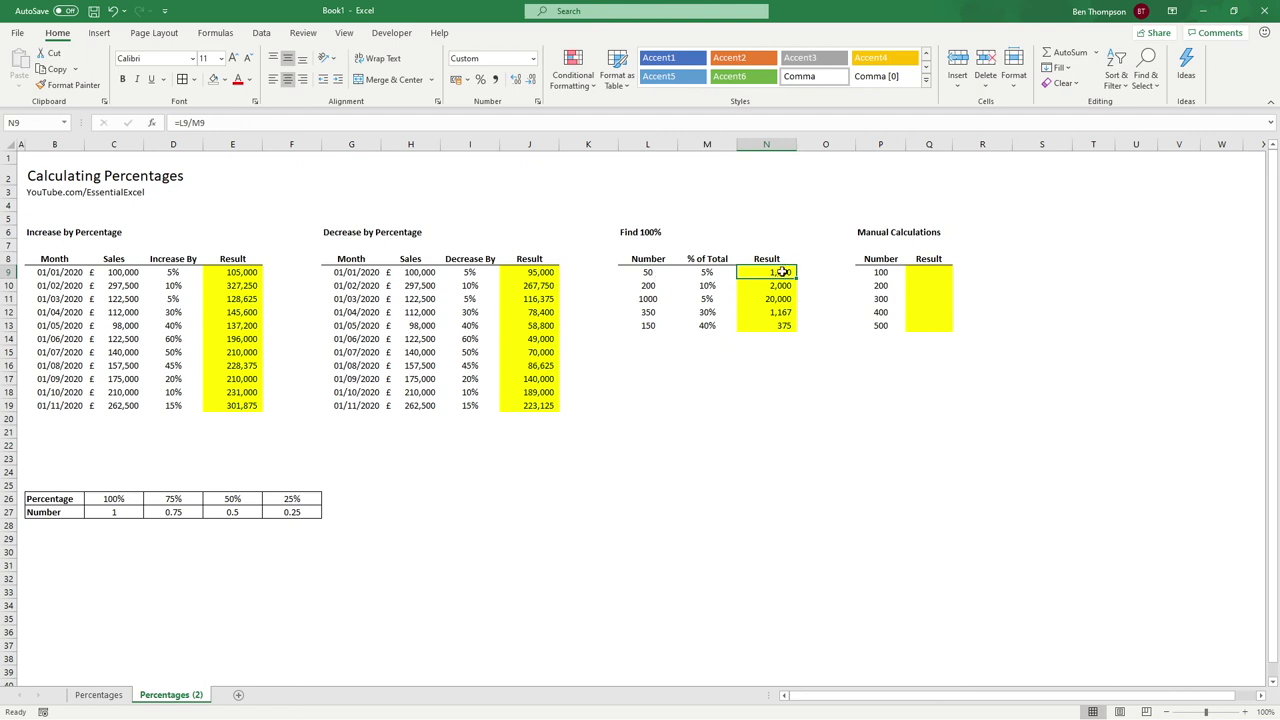
left_click(651, 273)
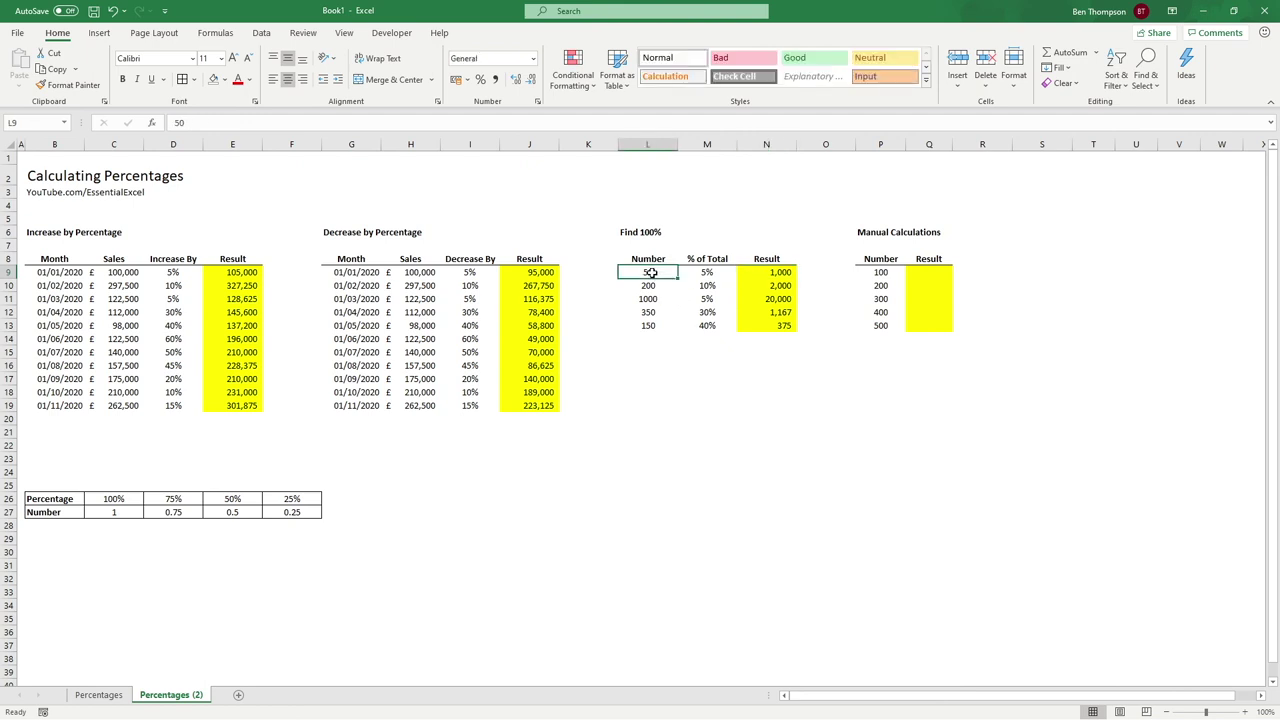
left_click(707, 272)
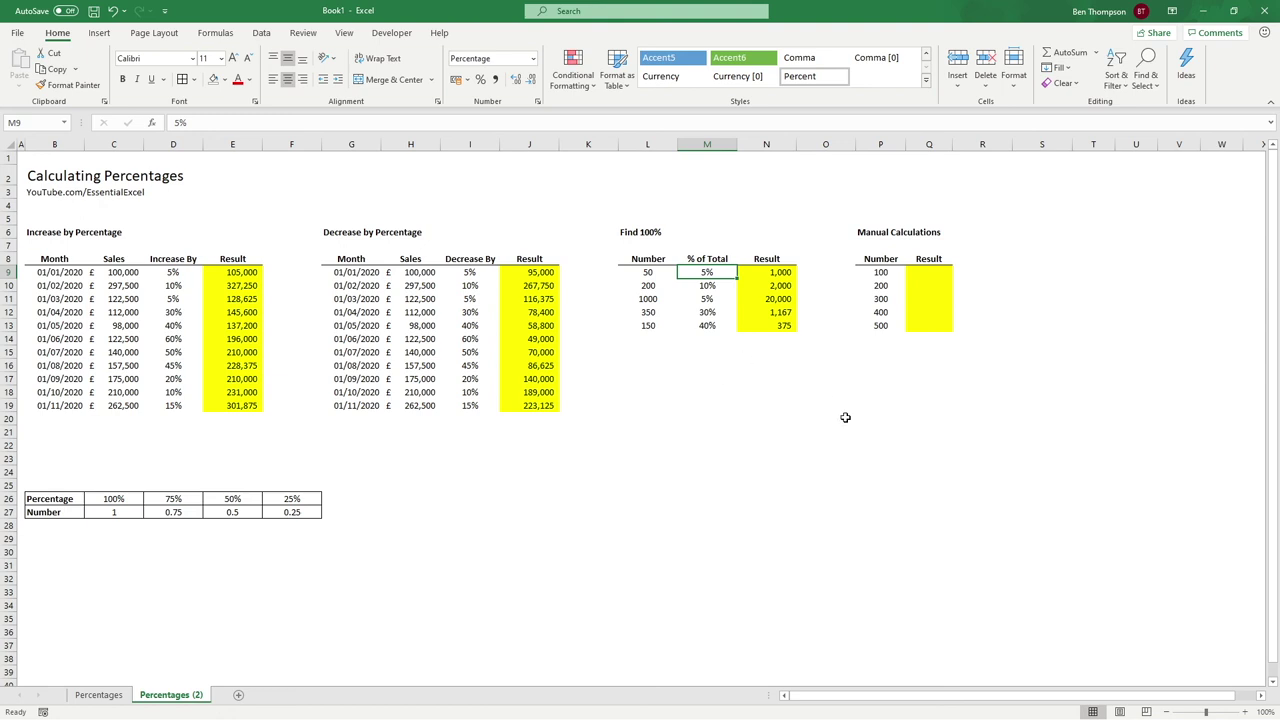
key("Right")
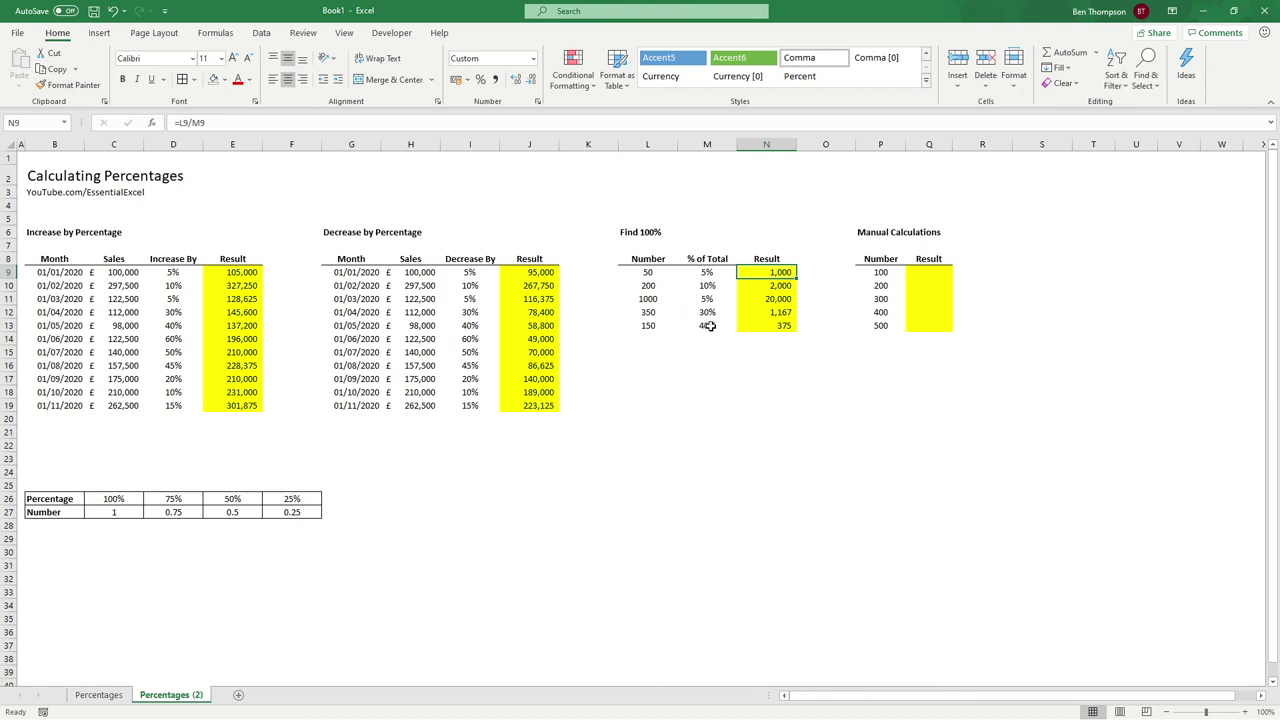
left_click(655, 287)
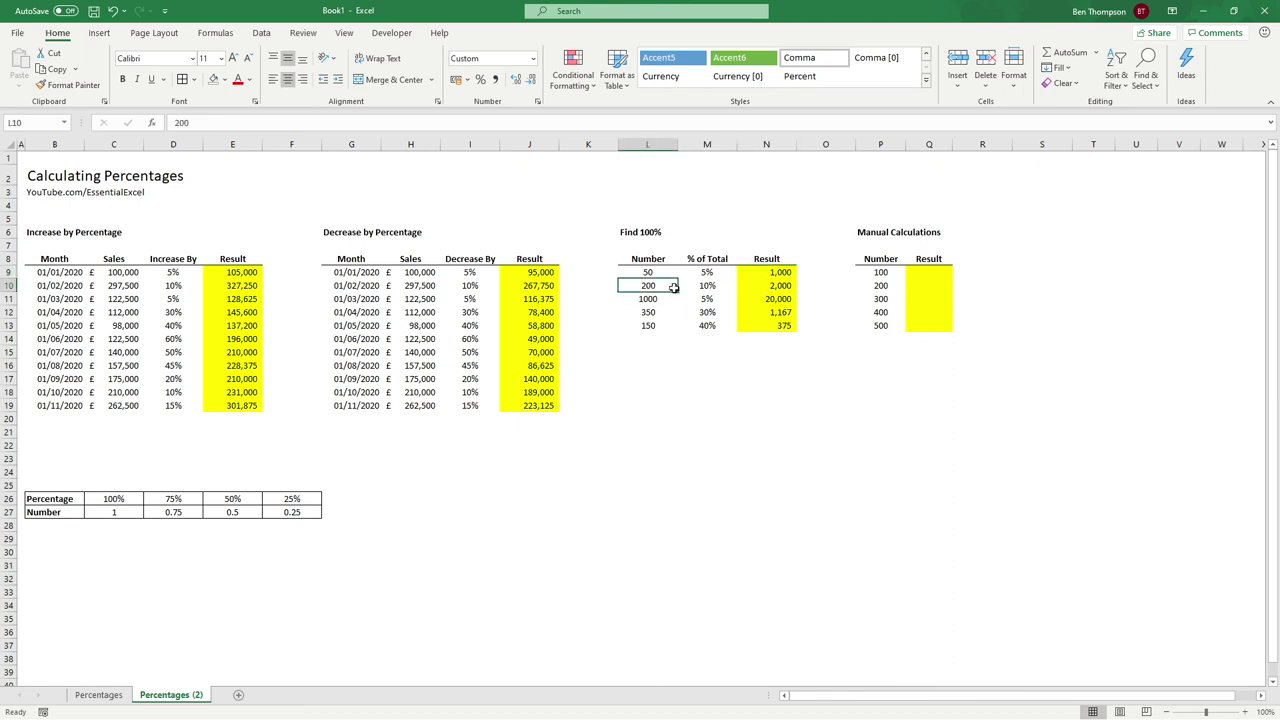
left_click_drag(675, 287, 777, 286)
left_click(762, 432)
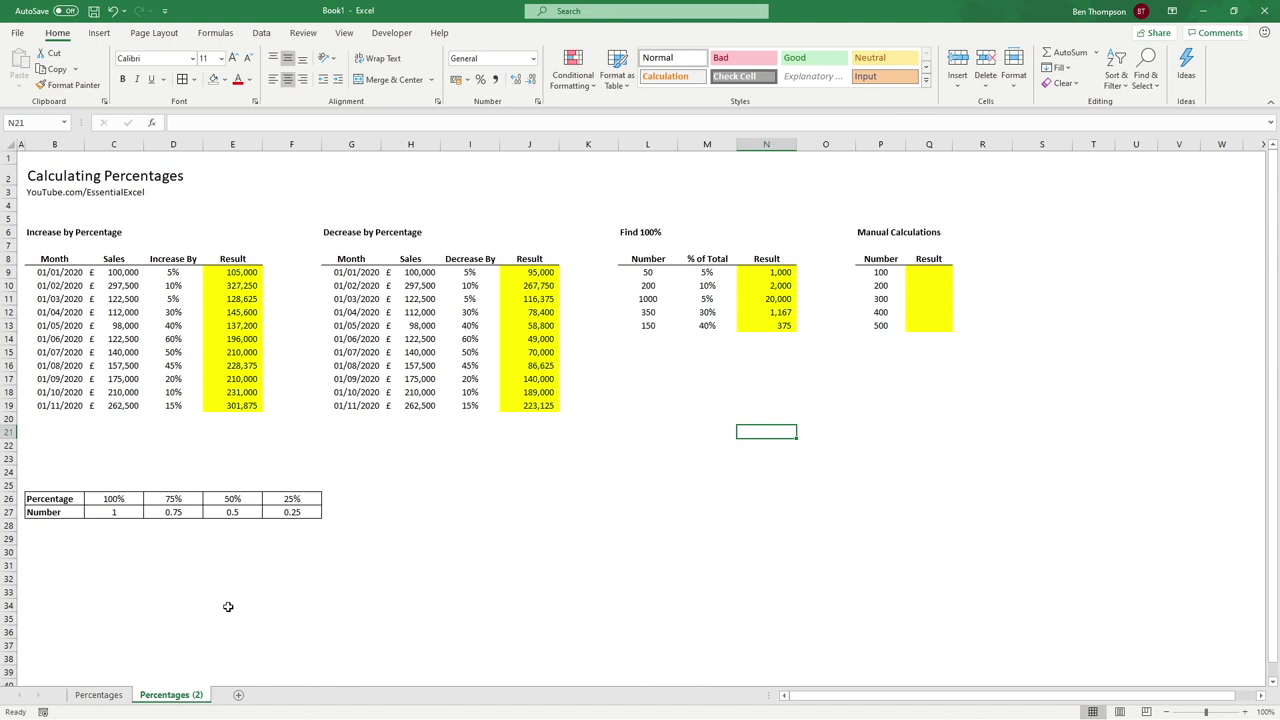
Enter the formula =P9*0.05 in Q9 of the Manual Calculations table
left_click(930, 276)
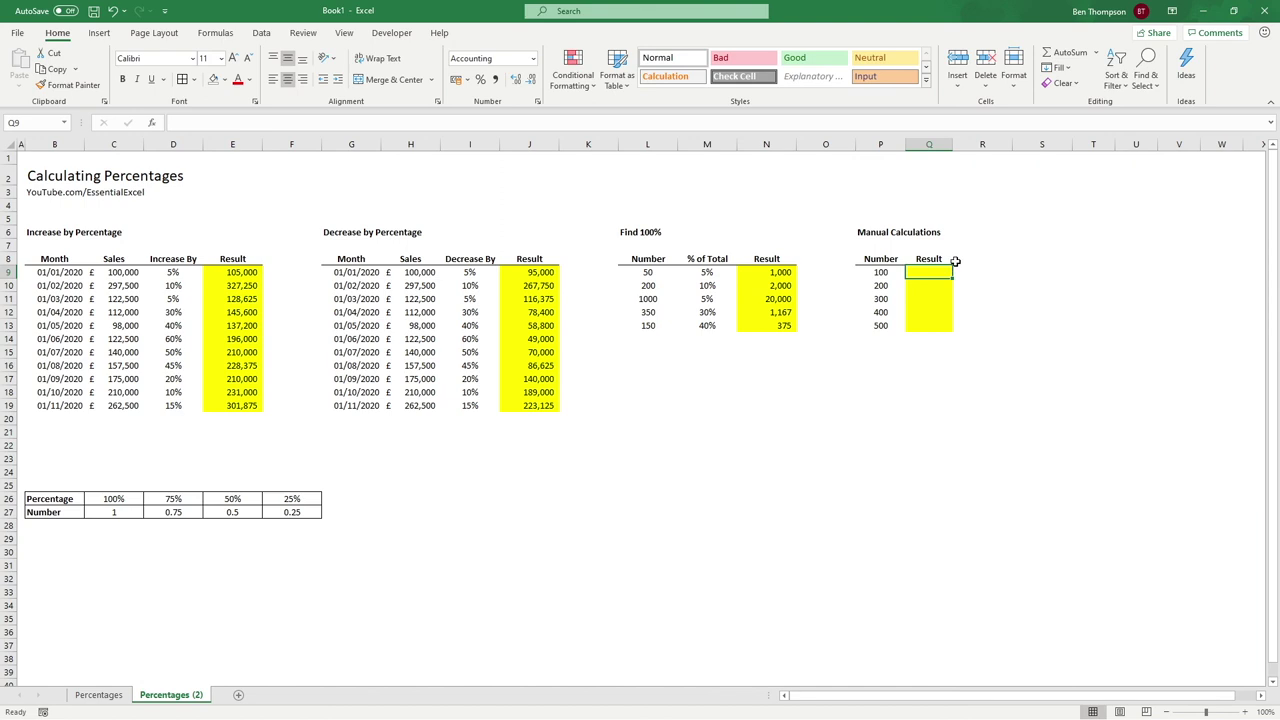
type("=")
key("Left")
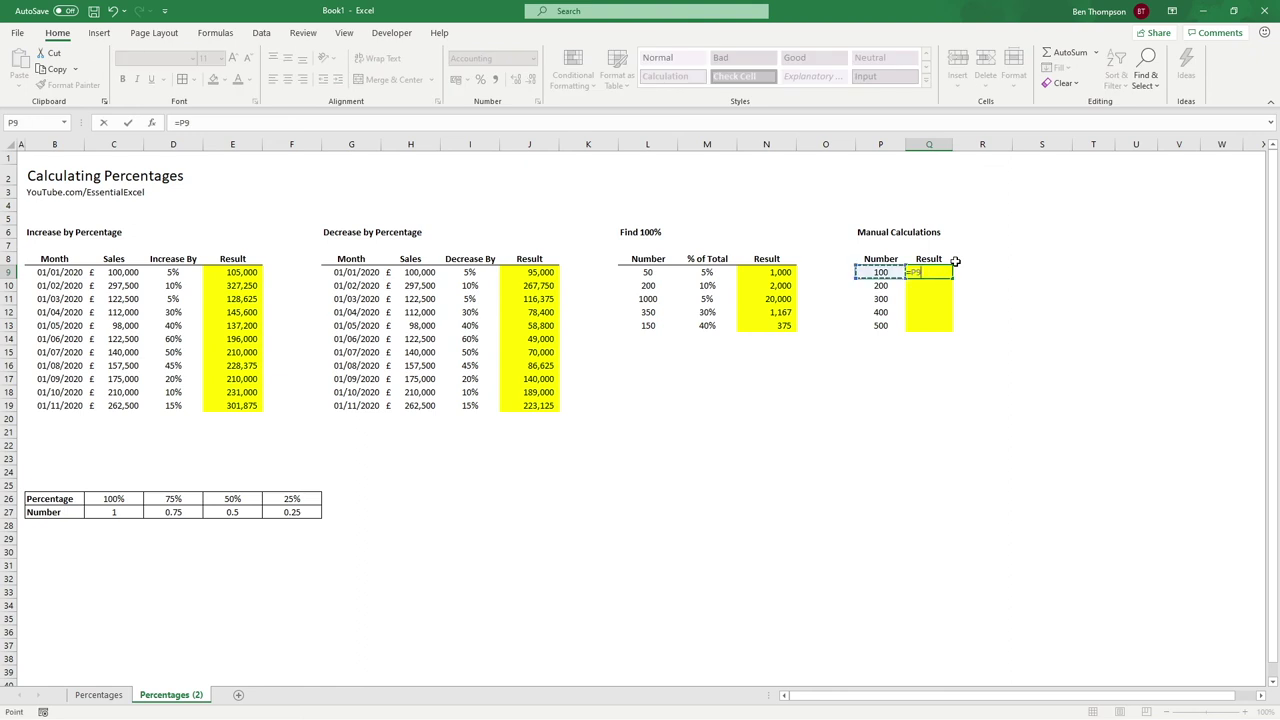
type("*")
type("5%")
key("Return")
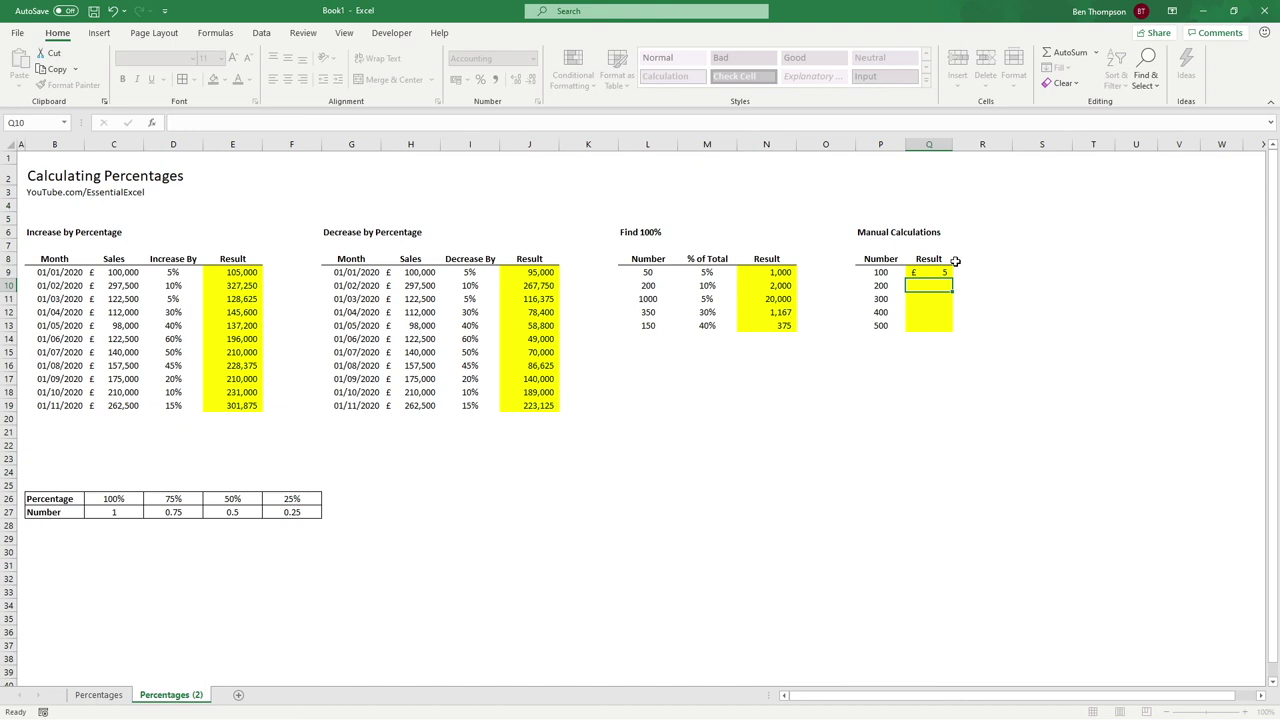
Set the number format of the Manual Calculations results in Q9:Q13 to General
left_click_drag(946, 270, 944, 324)
left_click(532, 58)
left_click(514, 92)
left_click(1040, 375)
Replace the P9 reference in the Q9 formula with 100 so that it reads =100*0.05
left_click(935, 272)
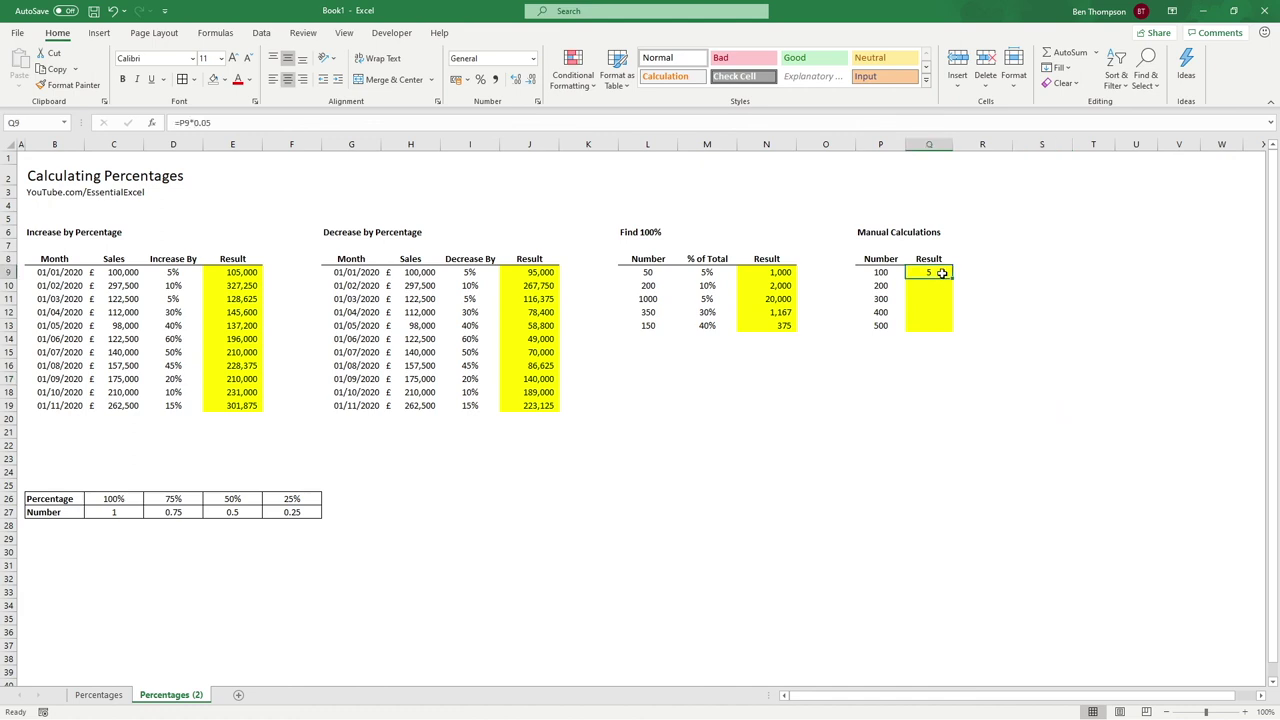
left_click(188, 122)
double_click(188, 122)
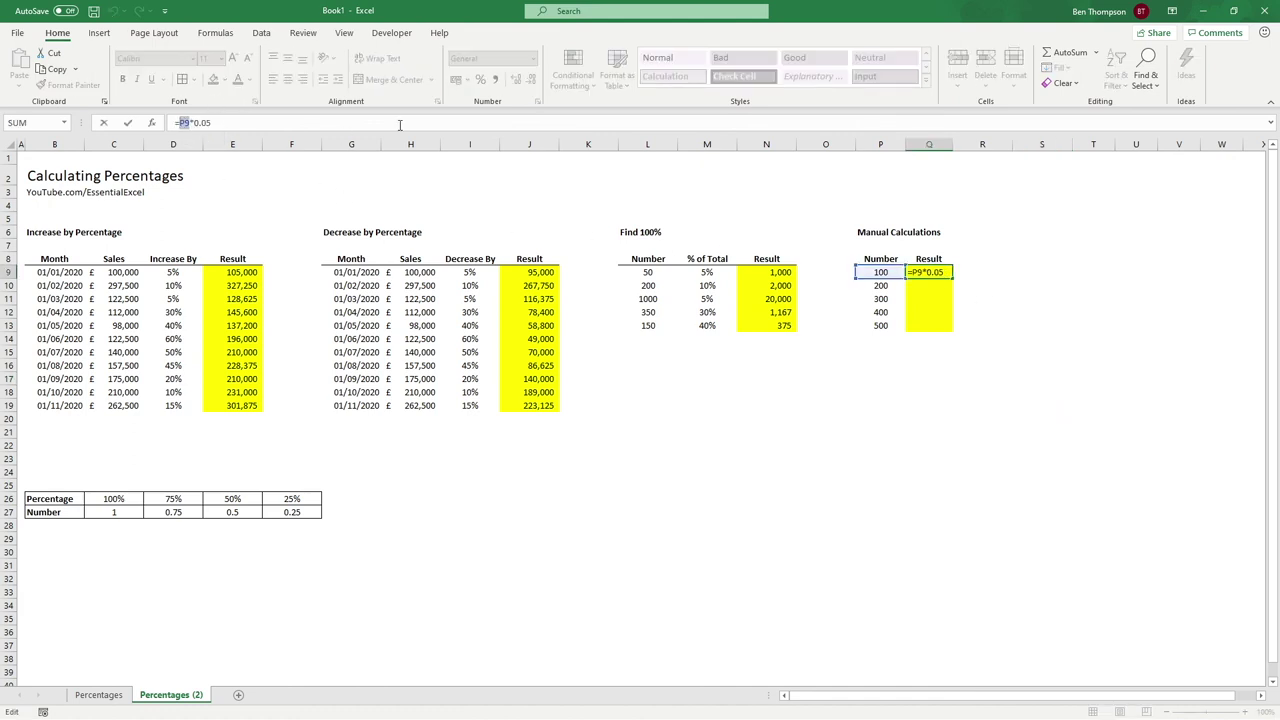
type("100")
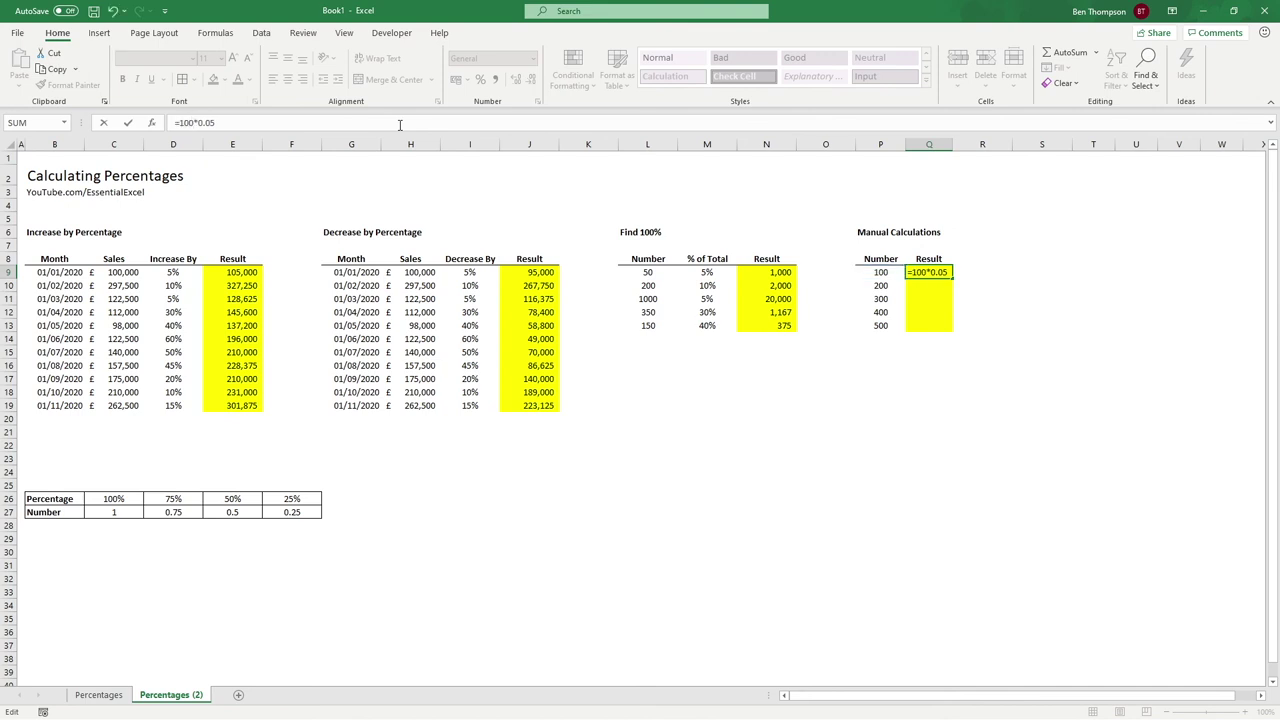
key("Return")
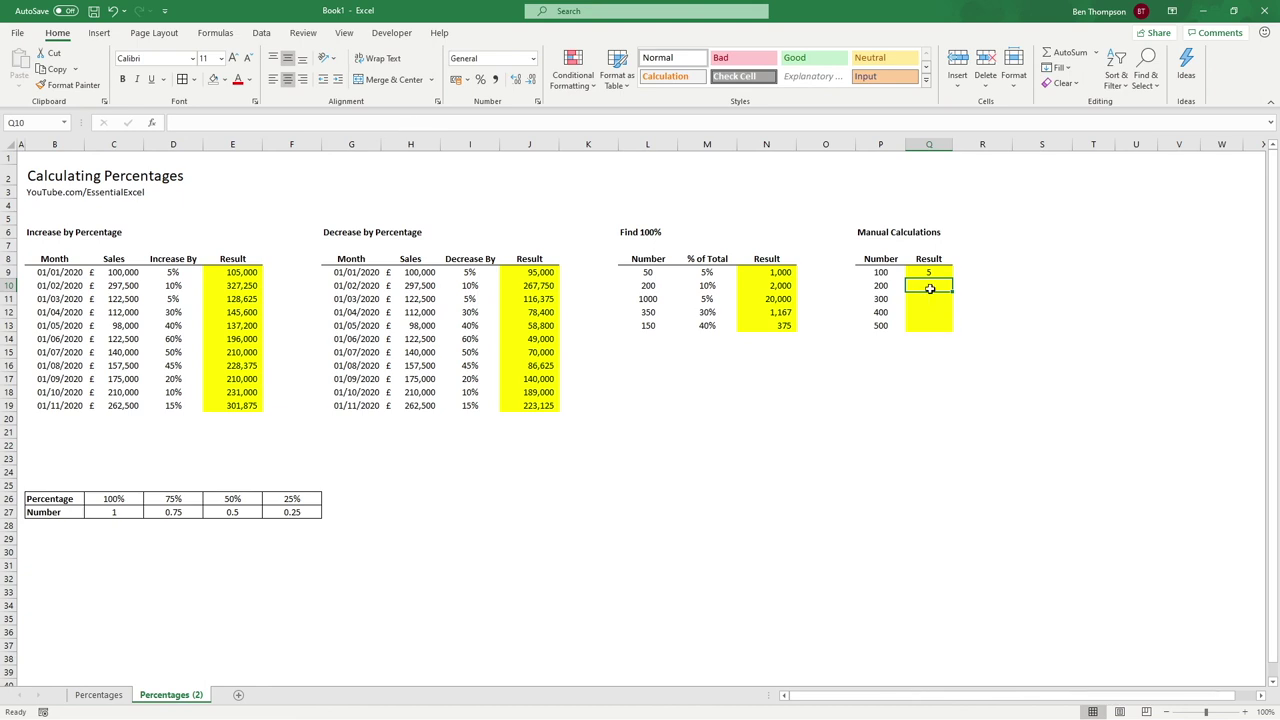
Enter the formula =P10*-0.05 in Q10 as the manual calculation for the second Number
type("=")
key("Left")
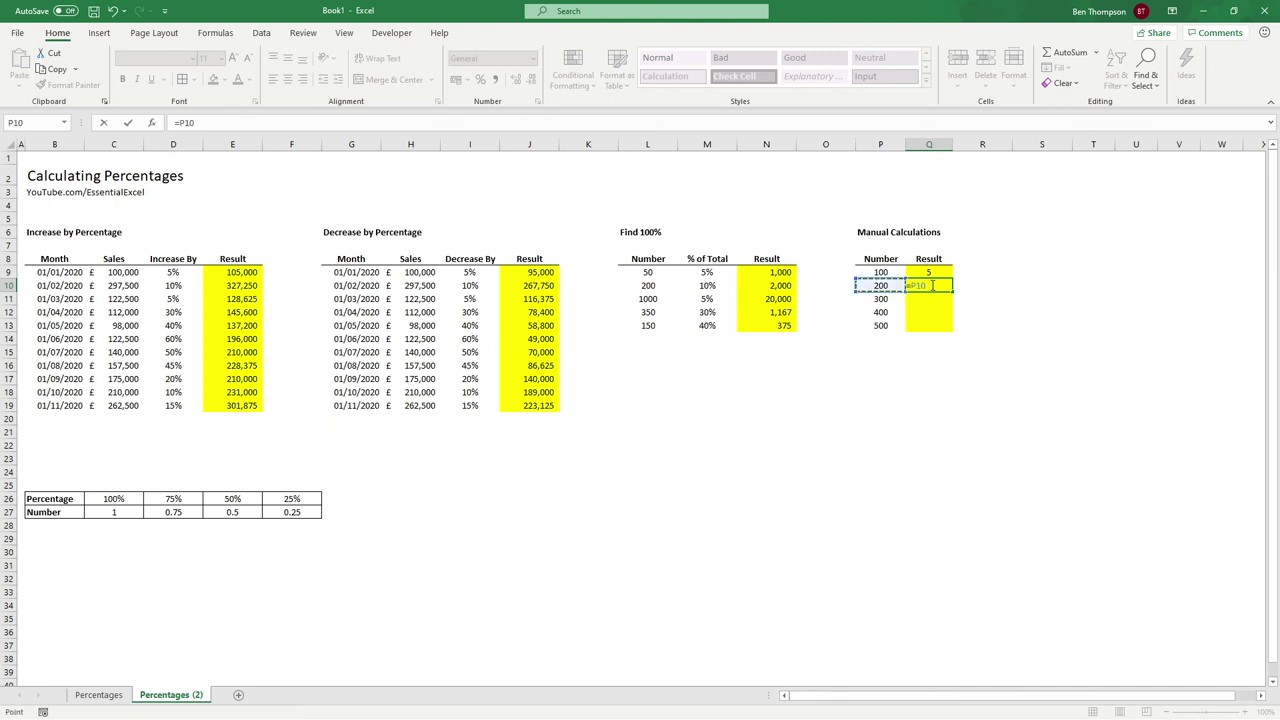
type("*")
type("0.05")
key("Return")
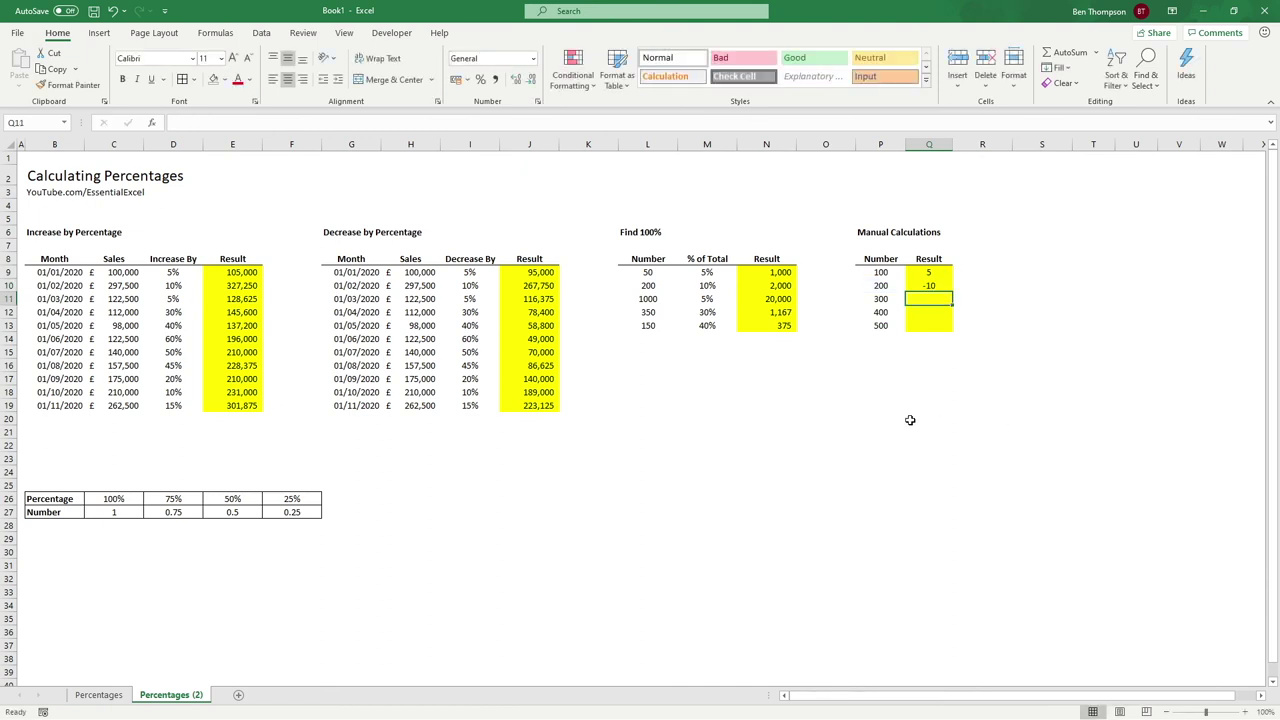
Replace the Q9 formula with =P9*1.05 to increase the first Number by 5%
left_click(940, 286)
left_click(941, 272)
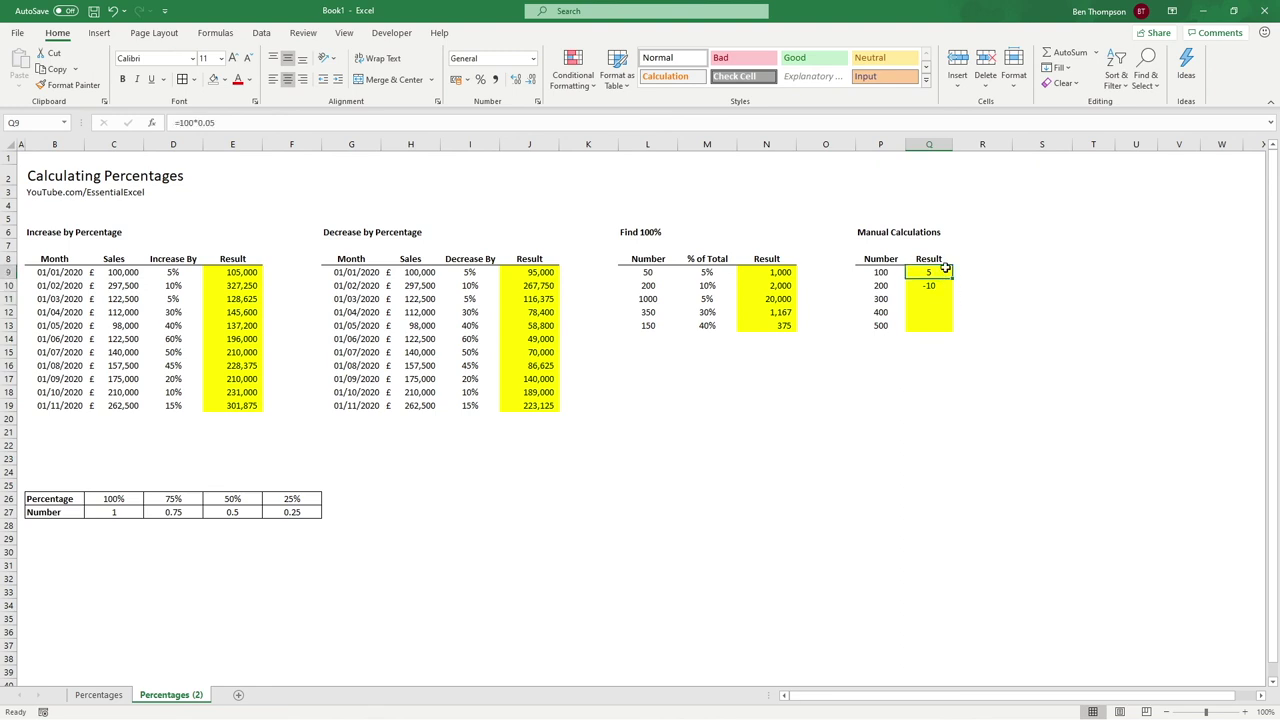
type("=")
key("Left")
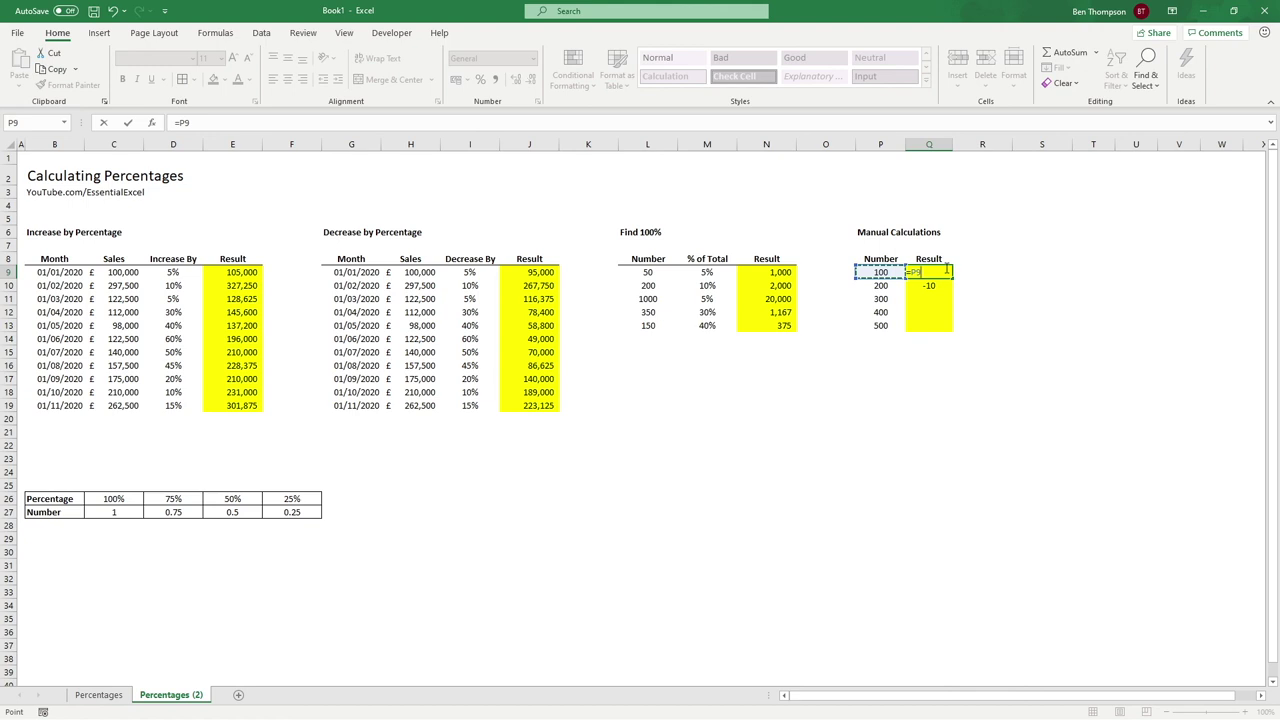
type("*1.05")
key("Return")
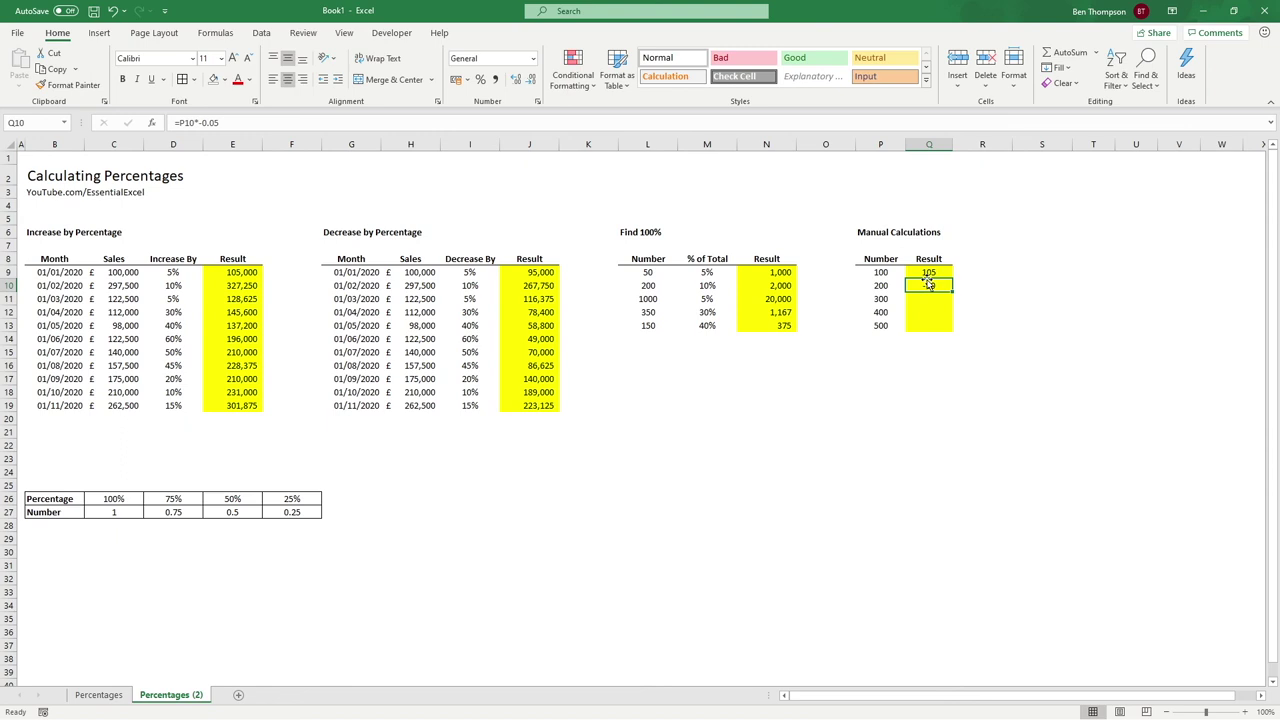
Clear the manual calculation formulas from Q9:Q11
left_click_drag(927, 272, 928, 295)
key("Delete")
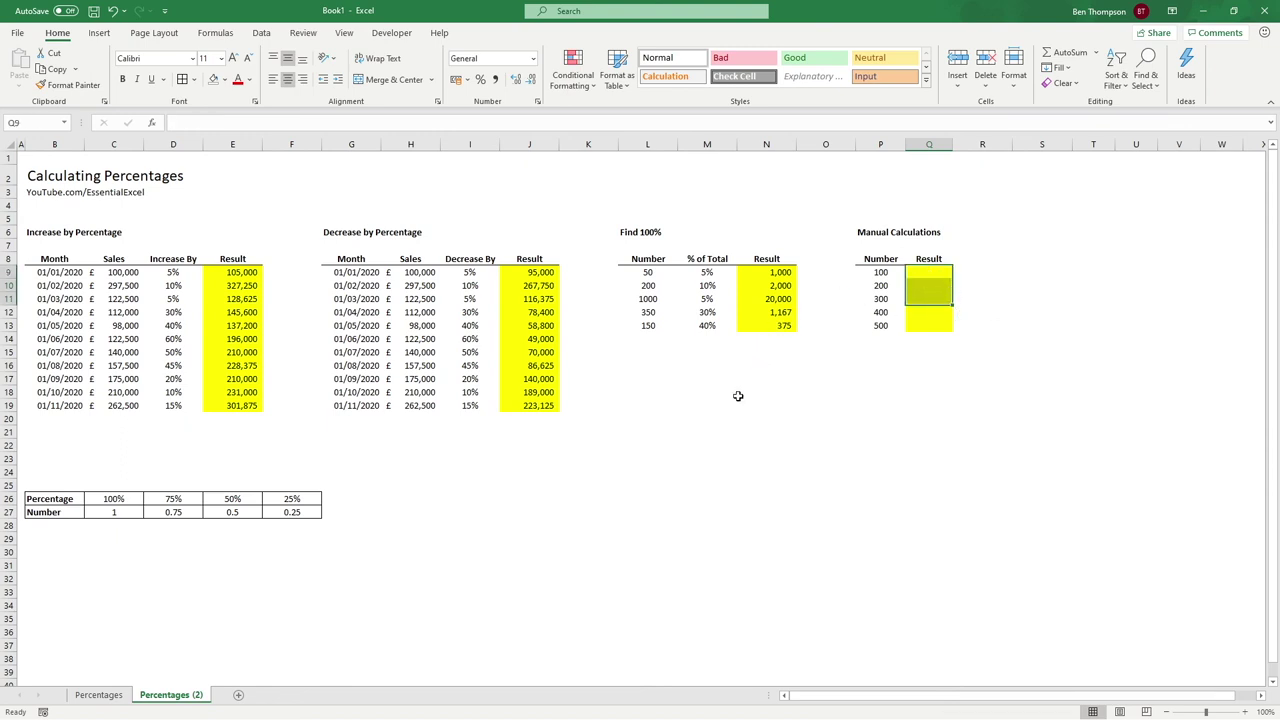
left_click(726, 430)
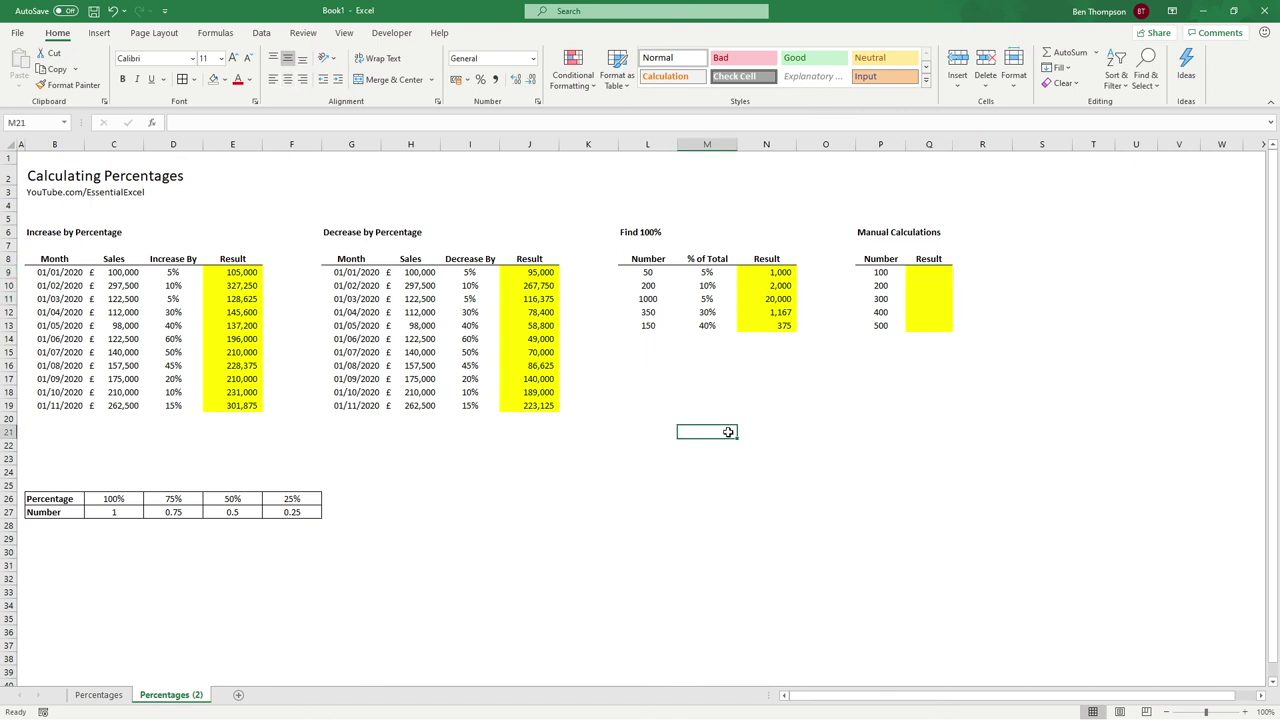
Check the April 2020 decrease formula in J12 and switch to the Percentages sheet
left_click(542, 315)
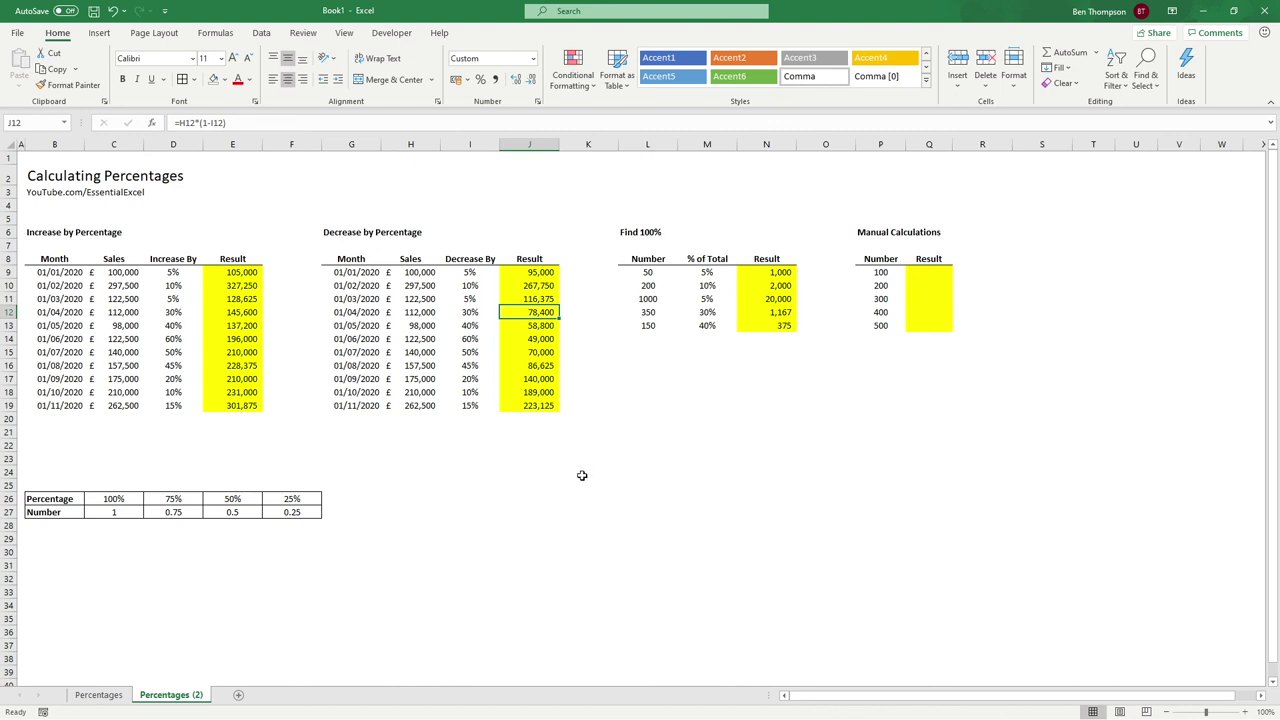
left_click(100, 695)
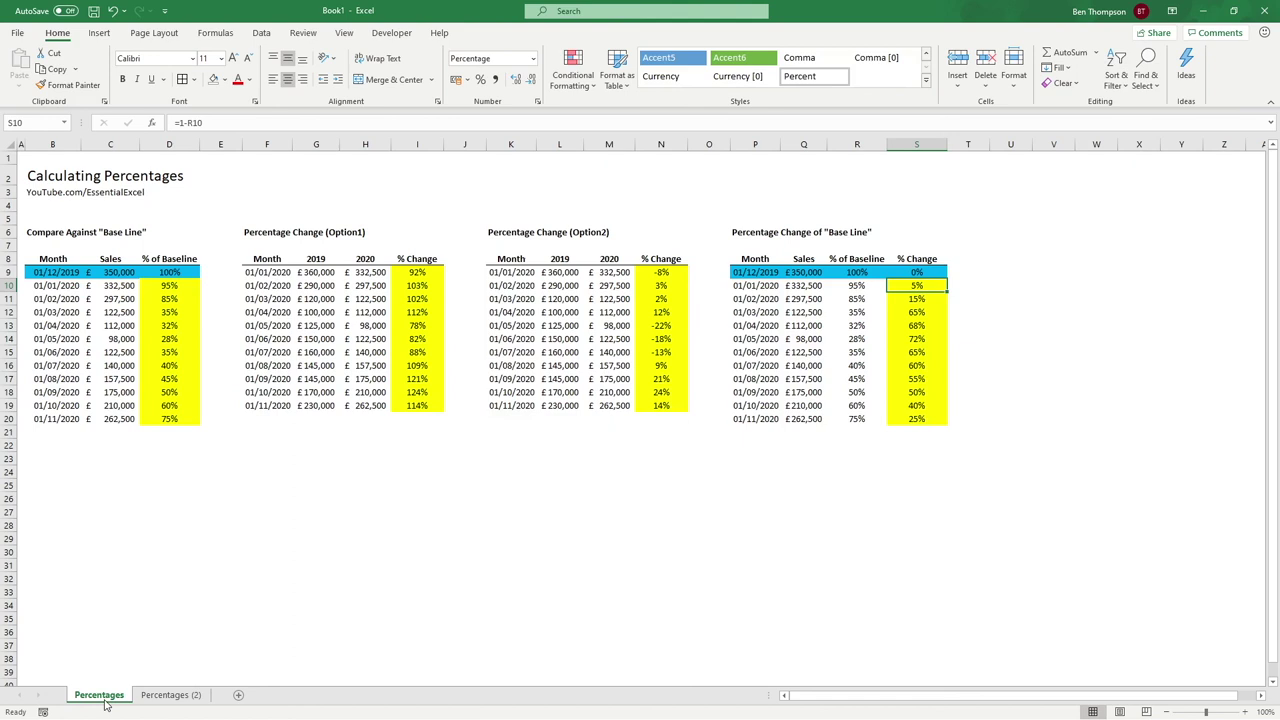